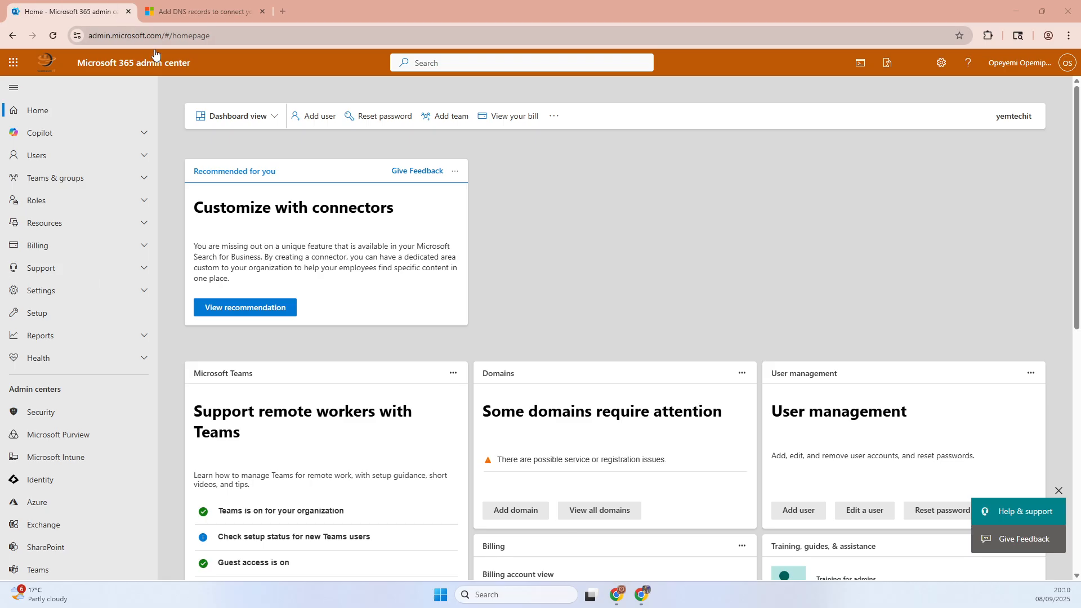
# - Open the organization's Domains page in the Microsoft 365 admin center settings
pyautogui.click(97, 37)
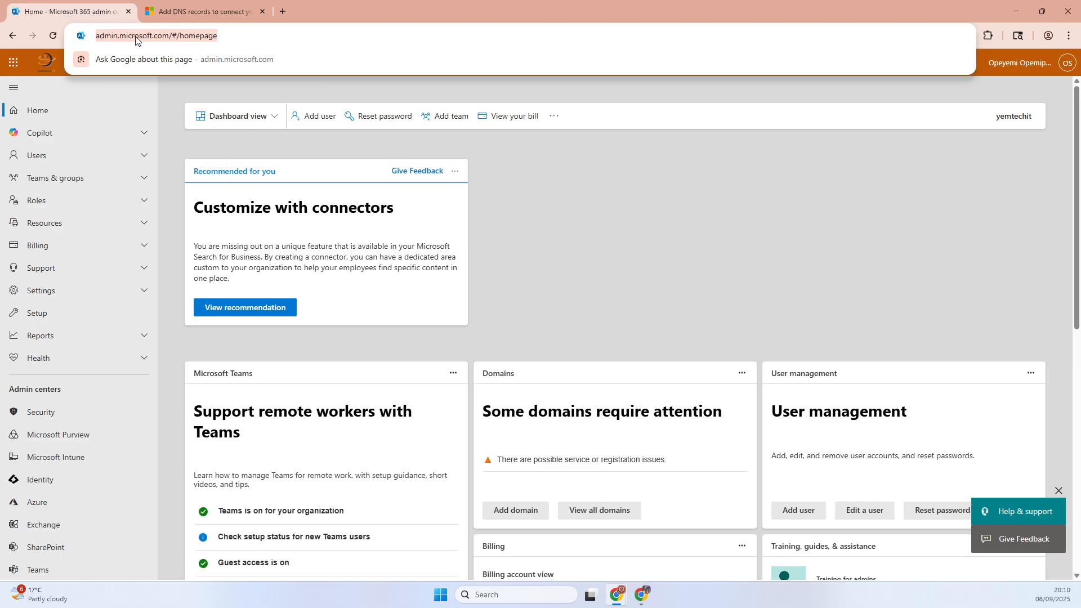
pyautogui.click(320, 5)
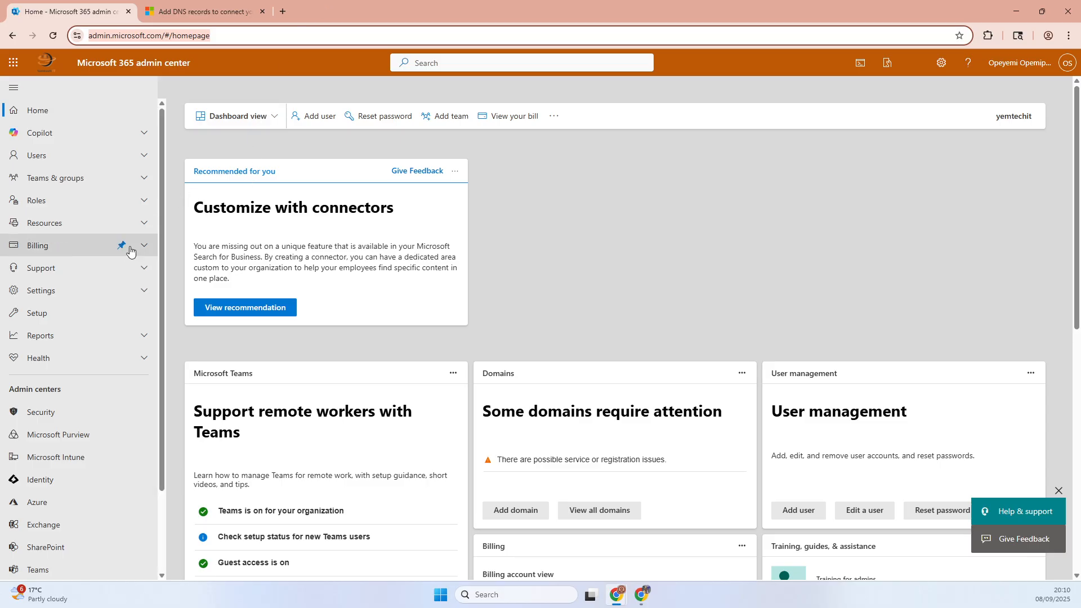
pyautogui.click(62, 301)
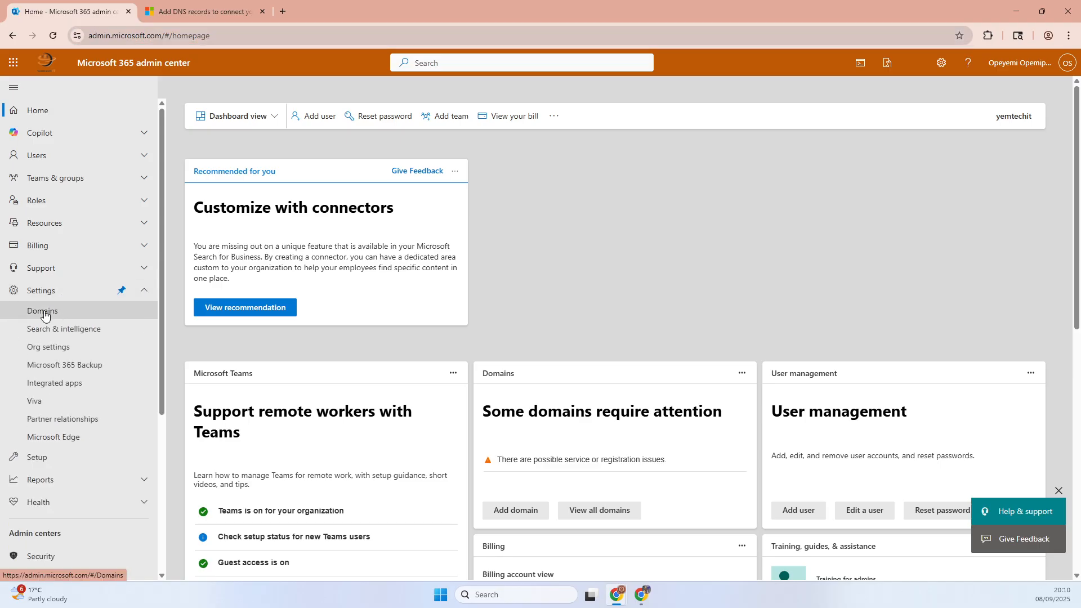
pyautogui.click(45, 313)
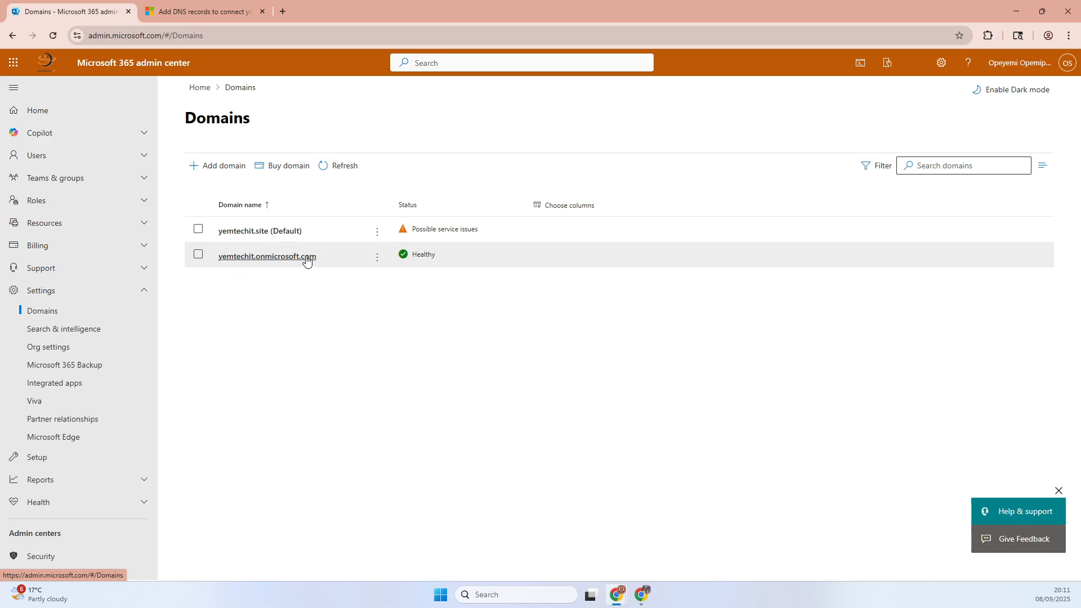
# - Examine the status overviews of the yemtechit.onmicrosoft.com and yemtechit.site domains, returning to the domain list
pyautogui.click(425, 254)
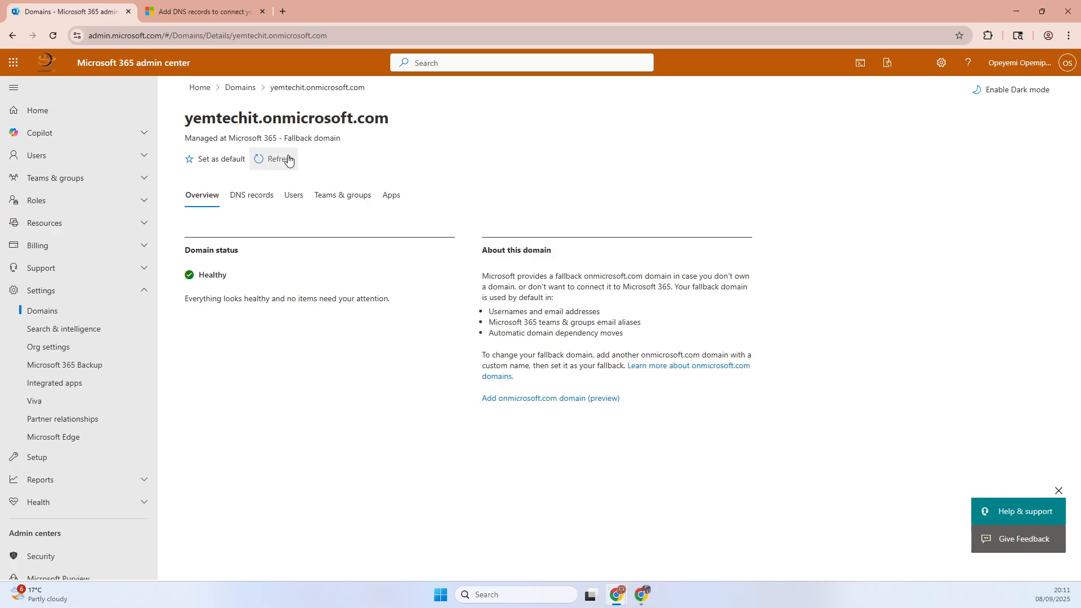
pyautogui.click(229, 89)
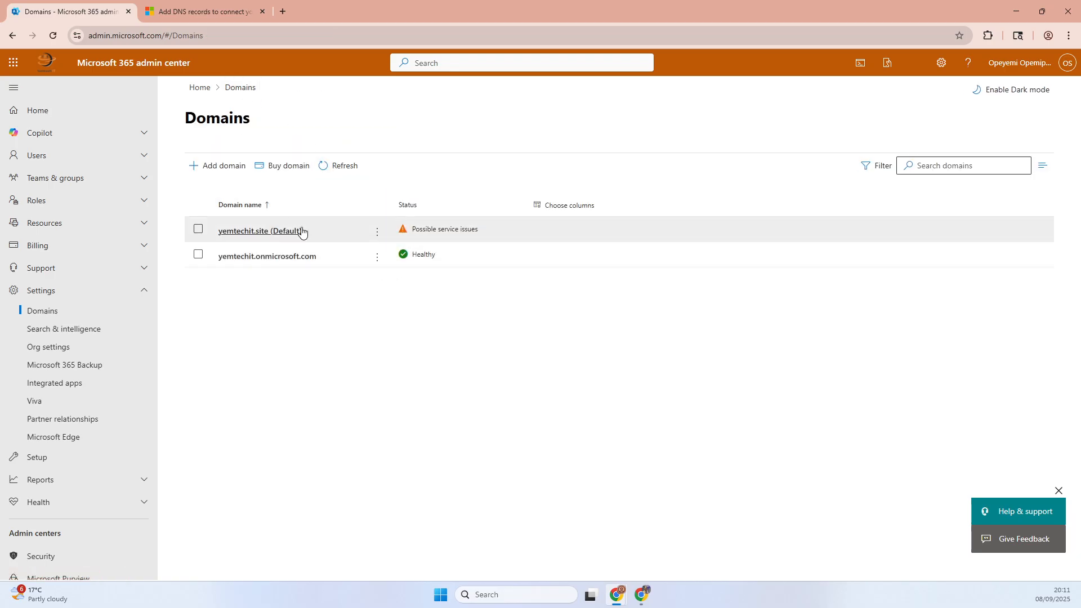
pyautogui.moveTo(477, 231); pyautogui.dragTo(414, 231)
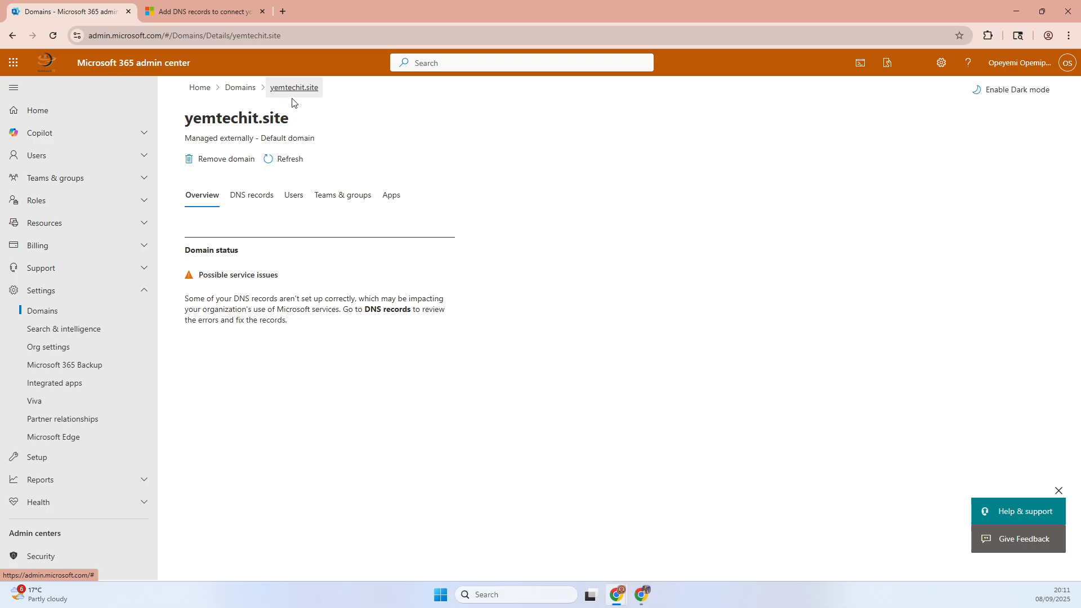
pyautogui.click(239, 89)
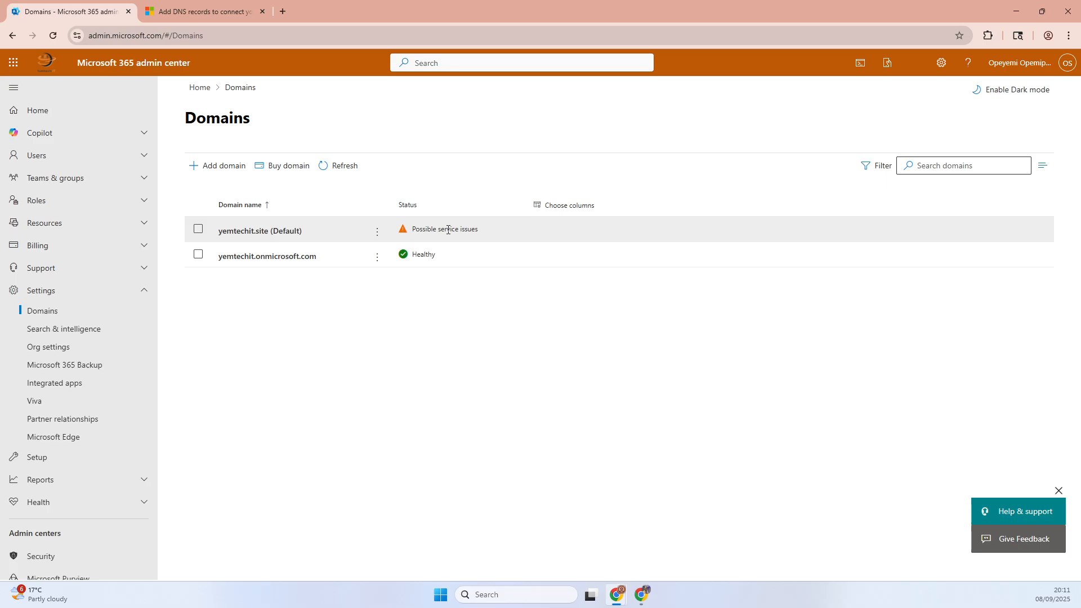
pyautogui.click(419, 230)
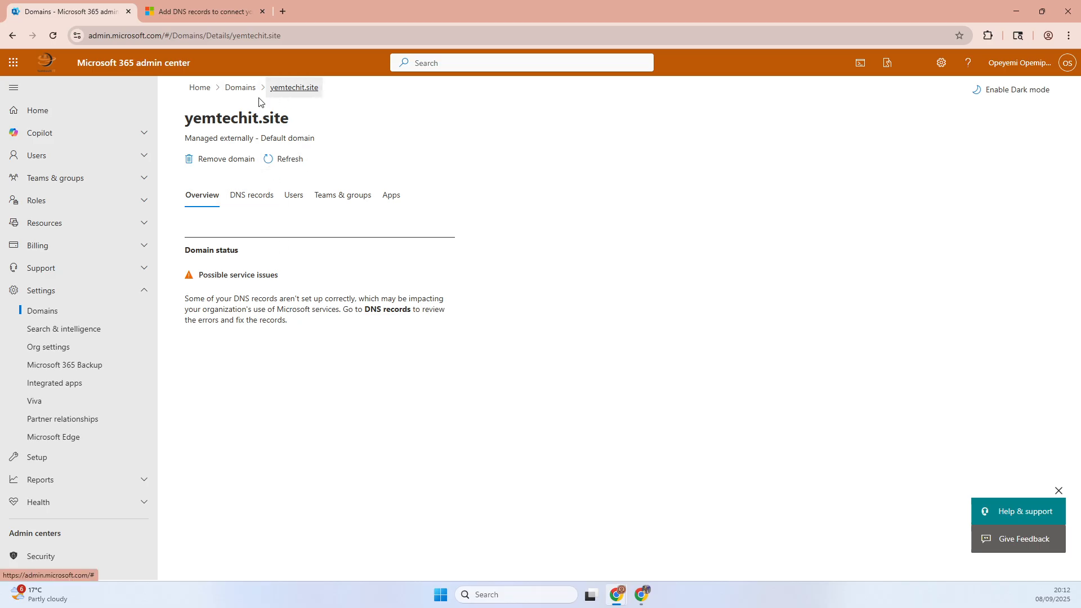
pyautogui.click(239, 92)
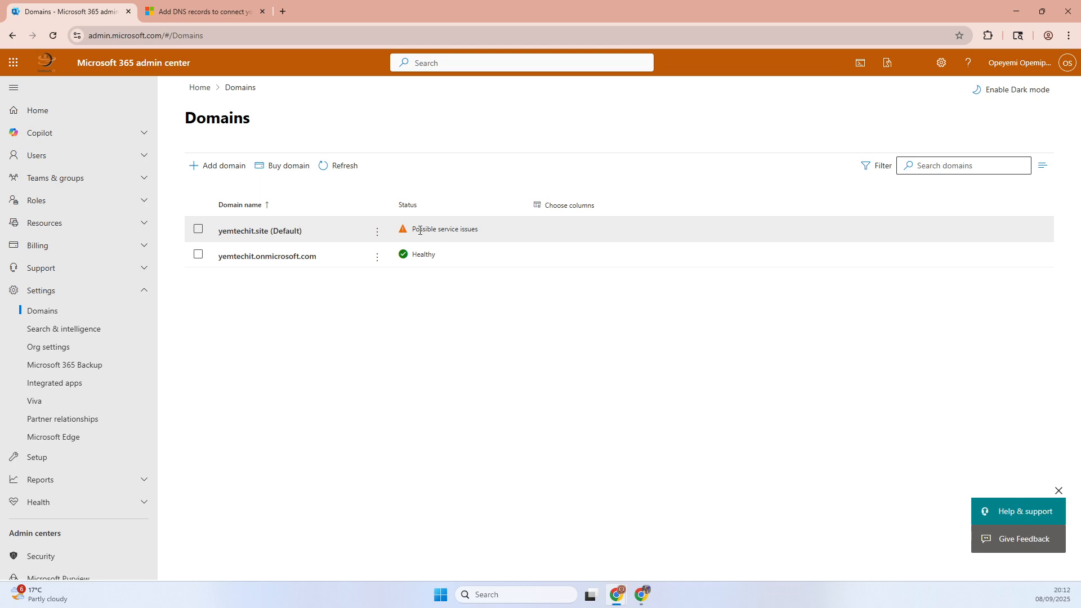
pyautogui.moveTo(419, 229); pyautogui.dragTo(475, 233)
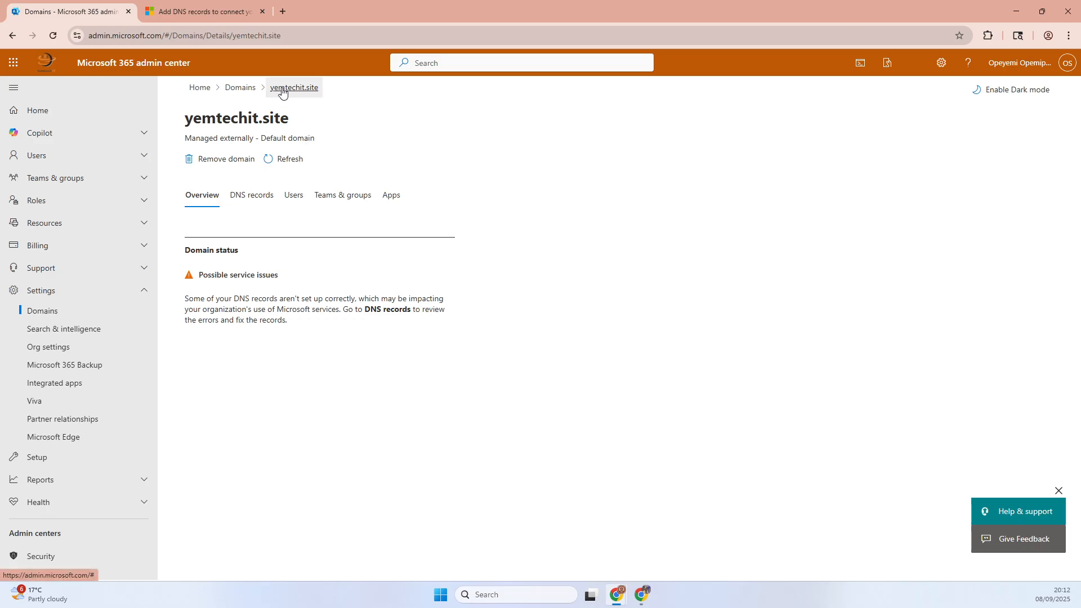
pyautogui.click(250, 90)
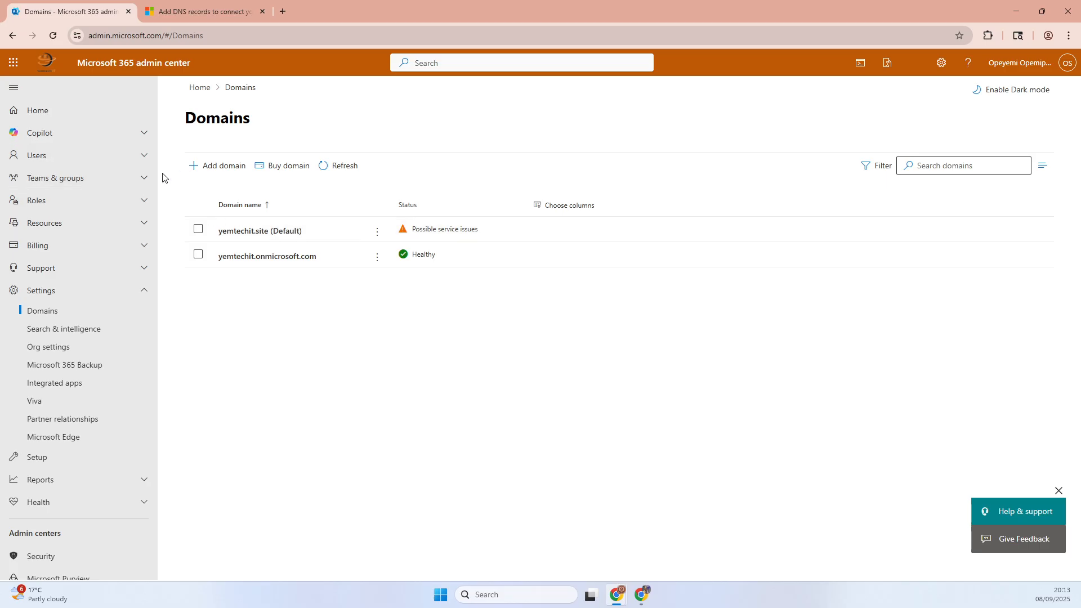
# - Search the active users by the test user's first name and open that user's account details
pyautogui.click(144, 155)
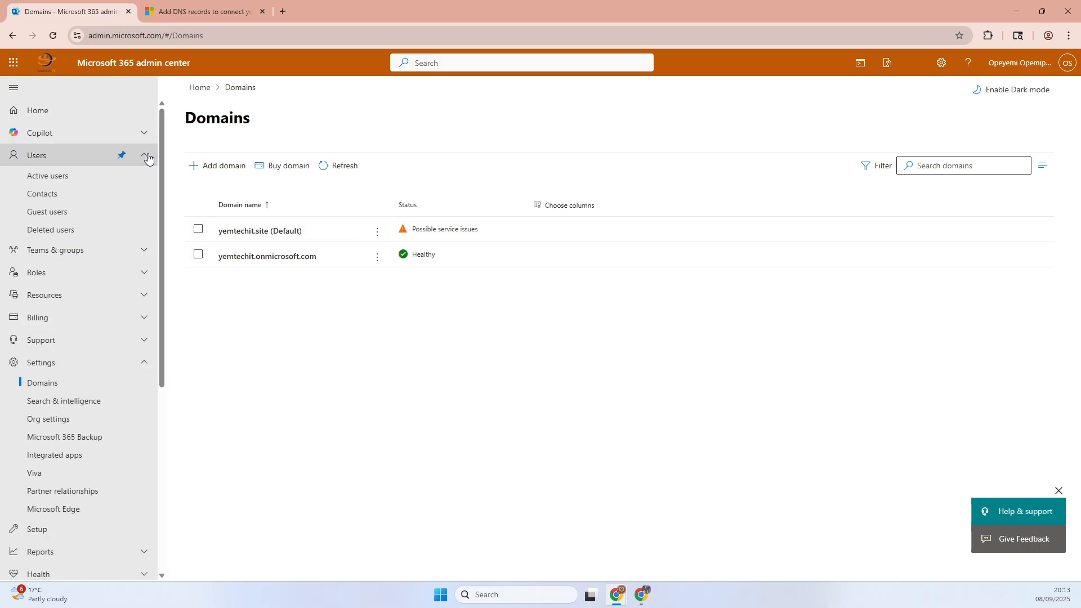
pyautogui.click(63, 177)
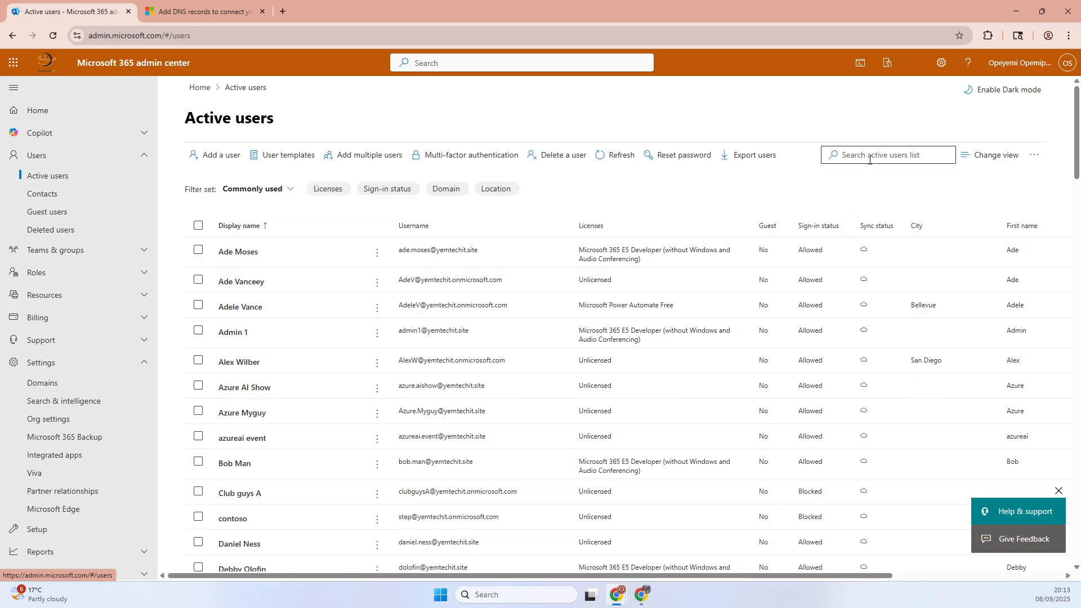
pyautogui.click(869, 160)
pyautogui.write('RELA')
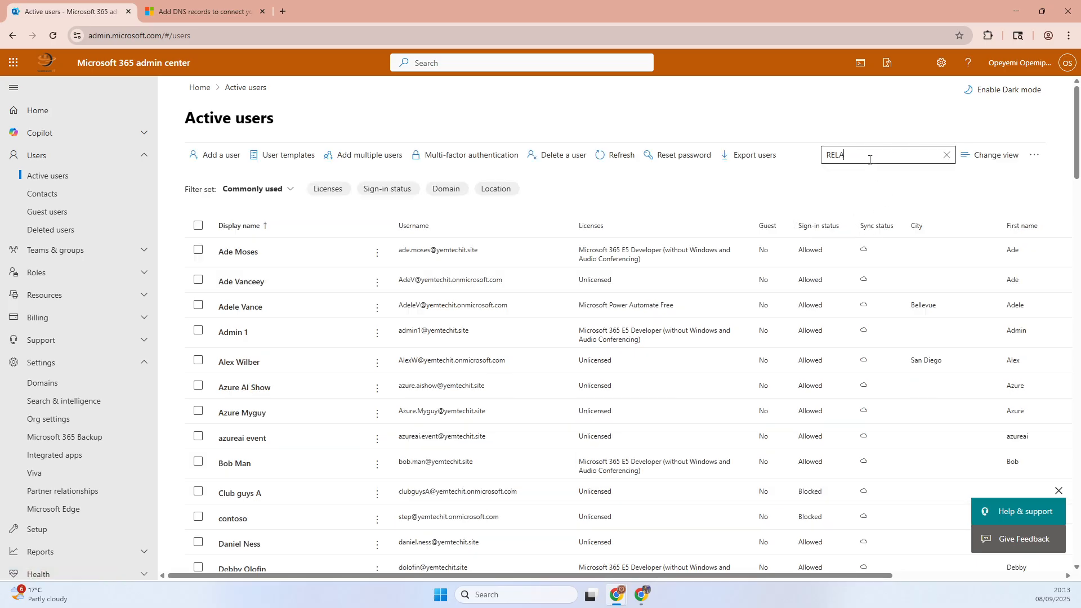
pyautogui.write('X')
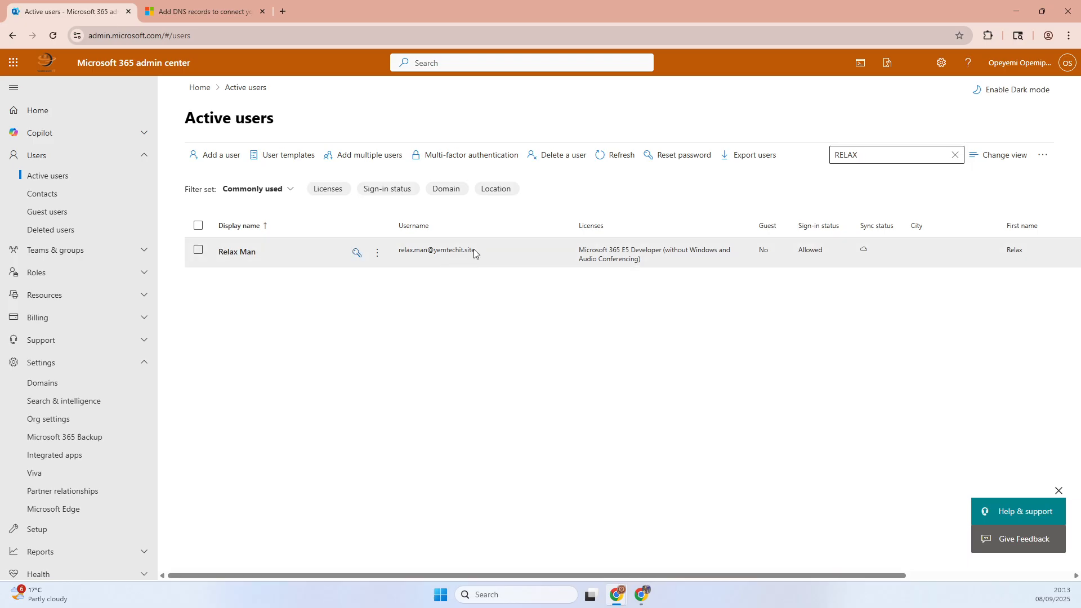
pyautogui.click(442, 255)
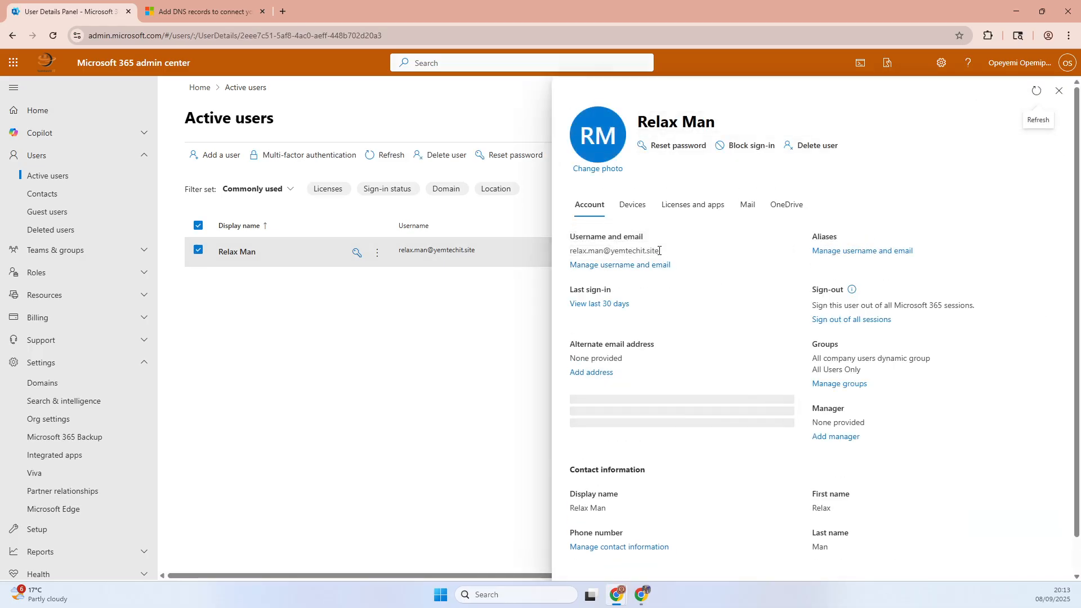
# - Copy the user's email address, switch to Gmail and paste it as the recipient of a new message
pyautogui.moveTo(660, 251); pyautogui.dragTo(570, 251)
pyautogui.rightClick(570, 252)
pyautogui.click(578, 266)
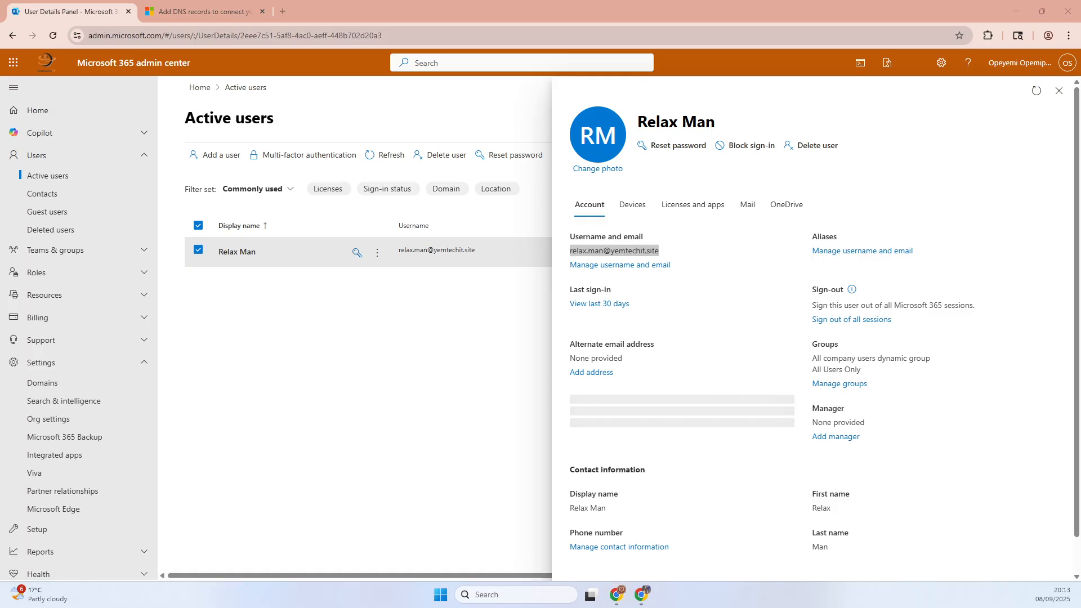
pyautogui.moveTo(534, 253); pyautogui.dragTo(519, 120)
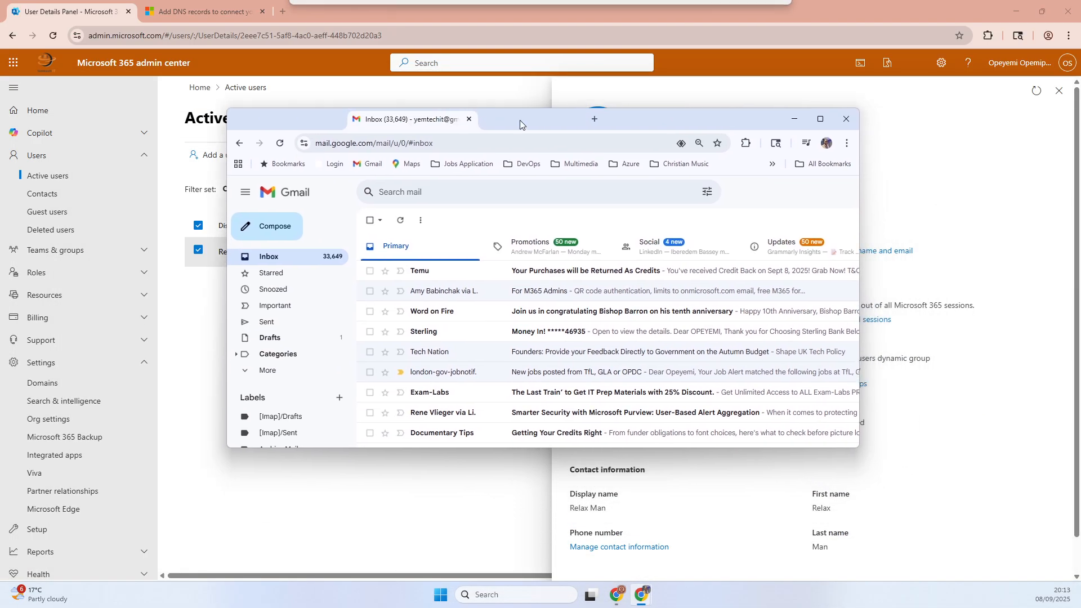
pyautogui.doubleClick(625, 116)
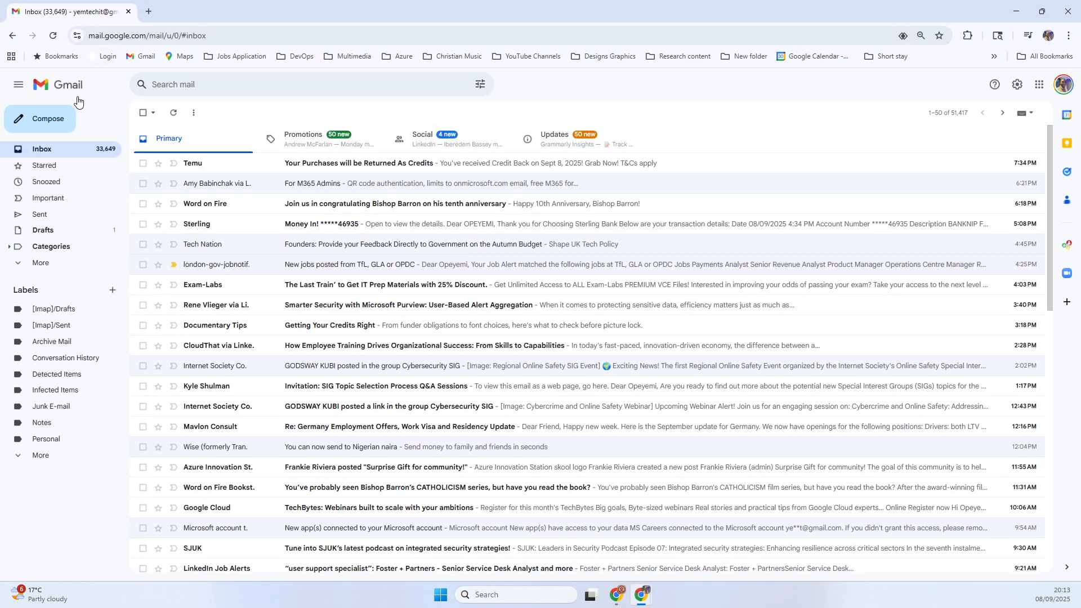
pyautogui.click(50, 120)
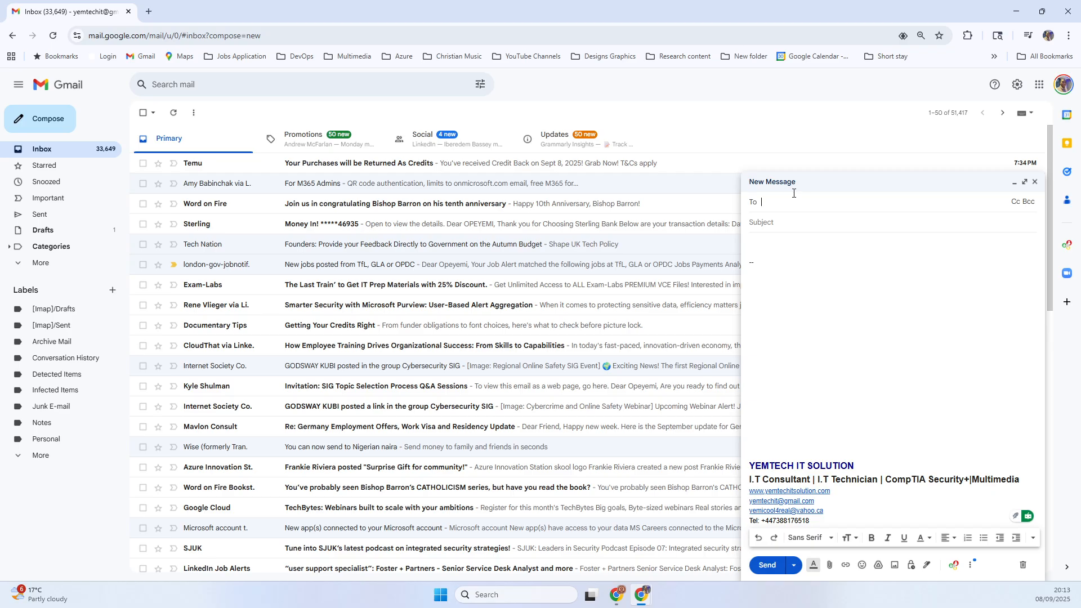
pyautogui.hotkey('ctrl', 'v')
# - Give the message the subject "TEST" and the body "MY TEST", and send it
pyautogui.click(779, 225)
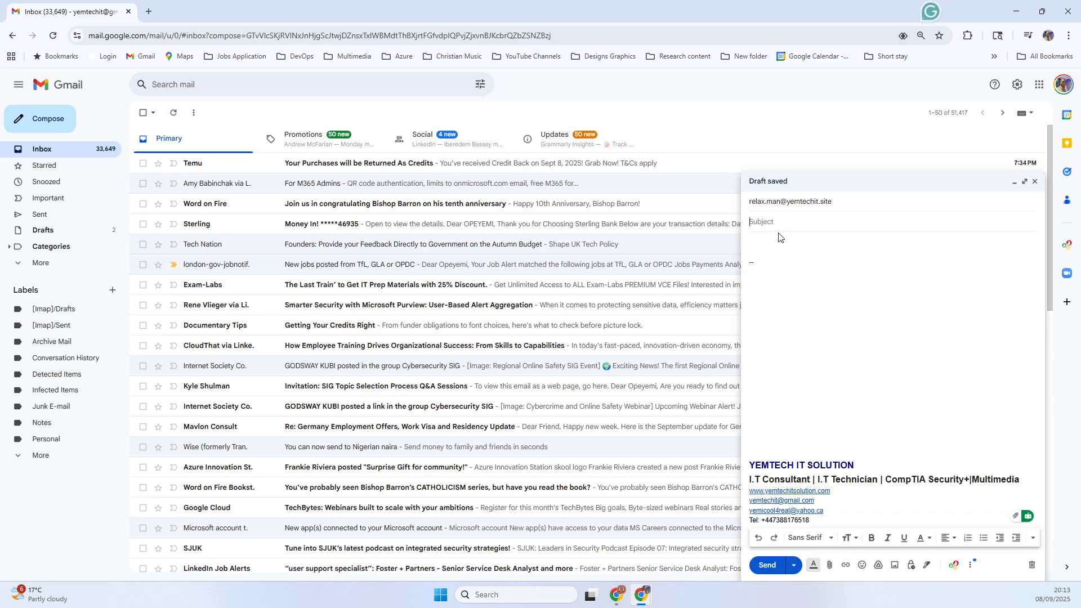
pyautogui.write('TEST')
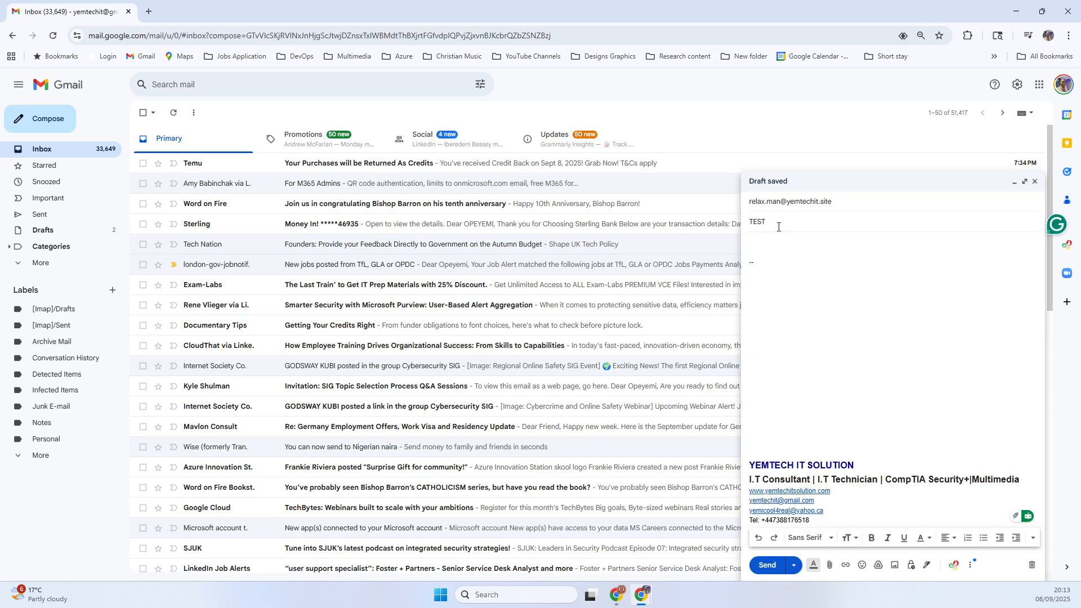
pyautogui.press('Tab')
pyautogui.write('MY')
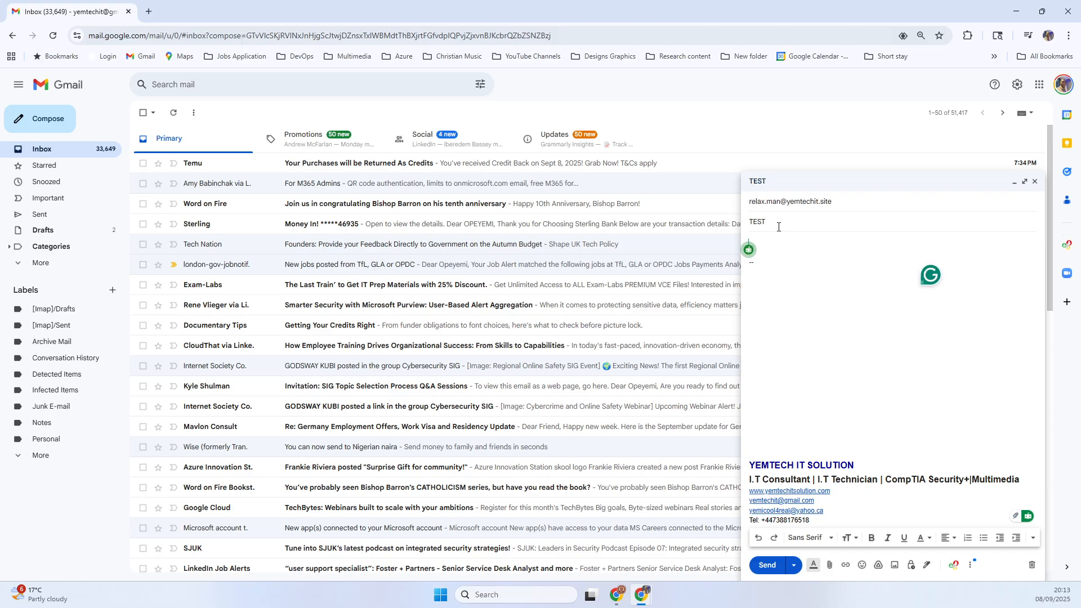
pyautogui.write(' TEST')
pyautogui.click(767, 565)
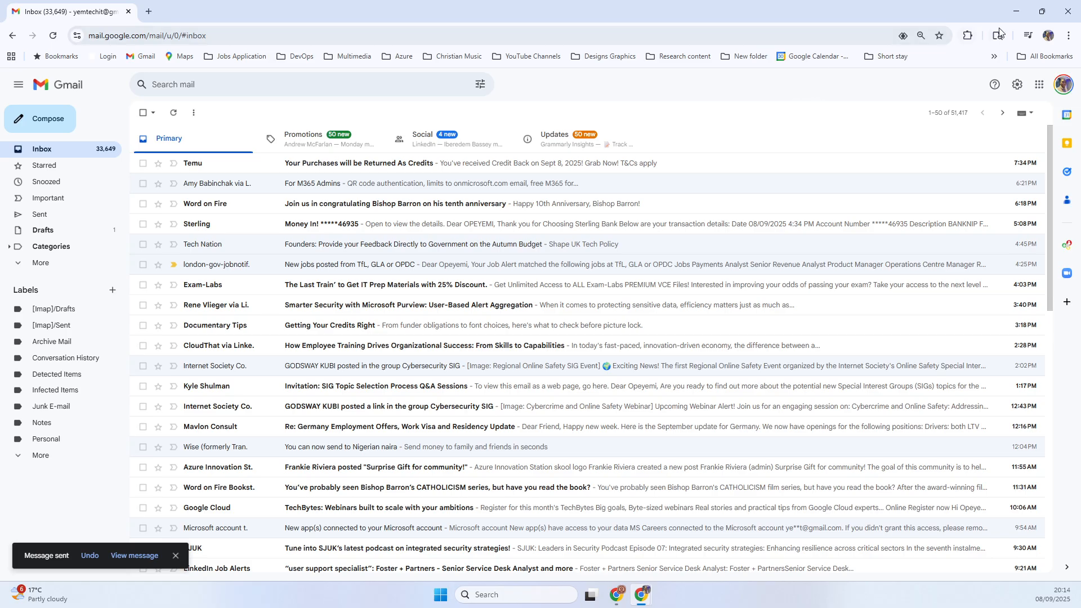
# - Switch to the user's Outlook mailbox, check the signed-in account and reload the inbox to look for the test email
pyautogui.click(1016, 16)
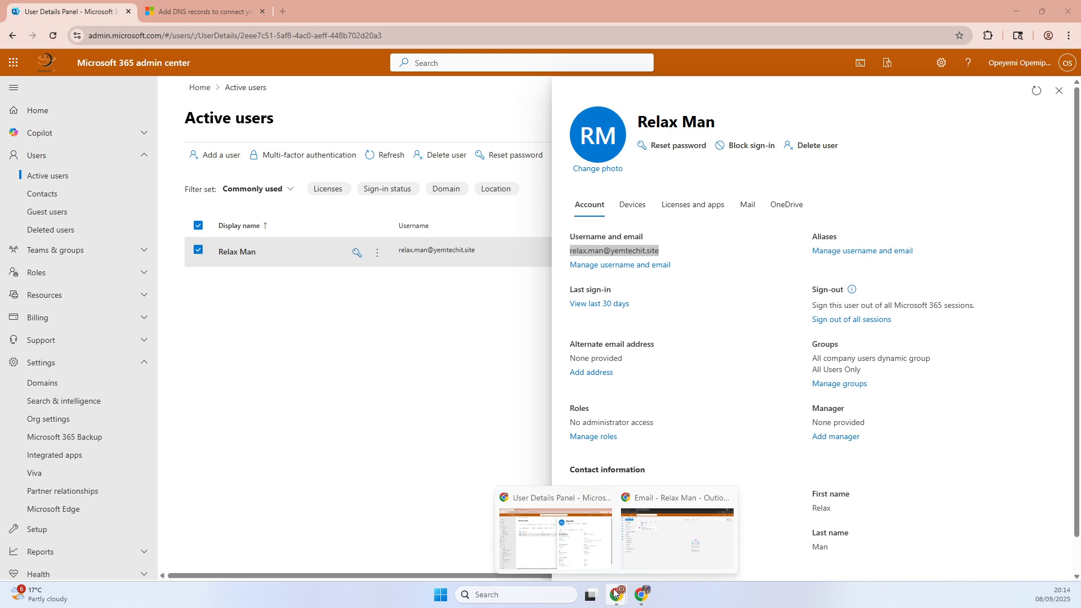
pyautogui.hotkey('alt', 'Tab')
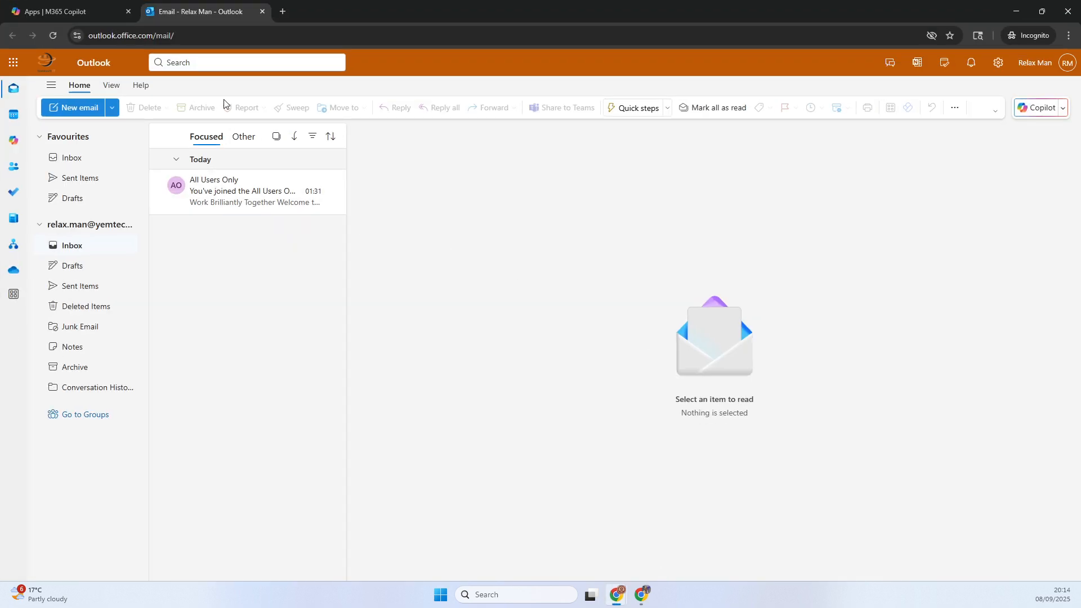
pyautogui.click(1061, 64)
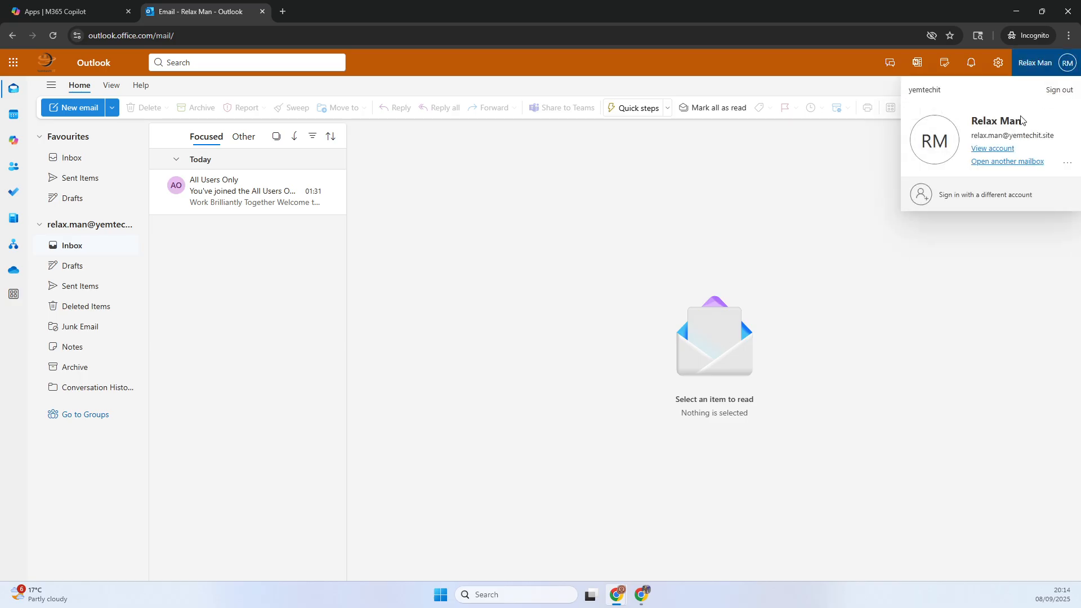
pyautogui.click(398, 198)
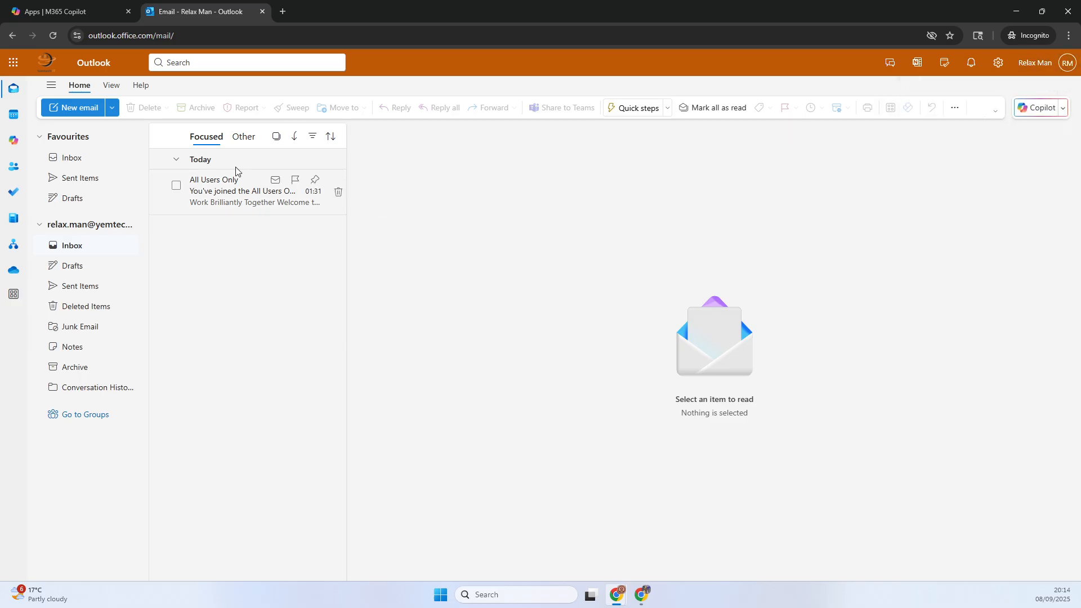
pyautogui.click(54, 36)
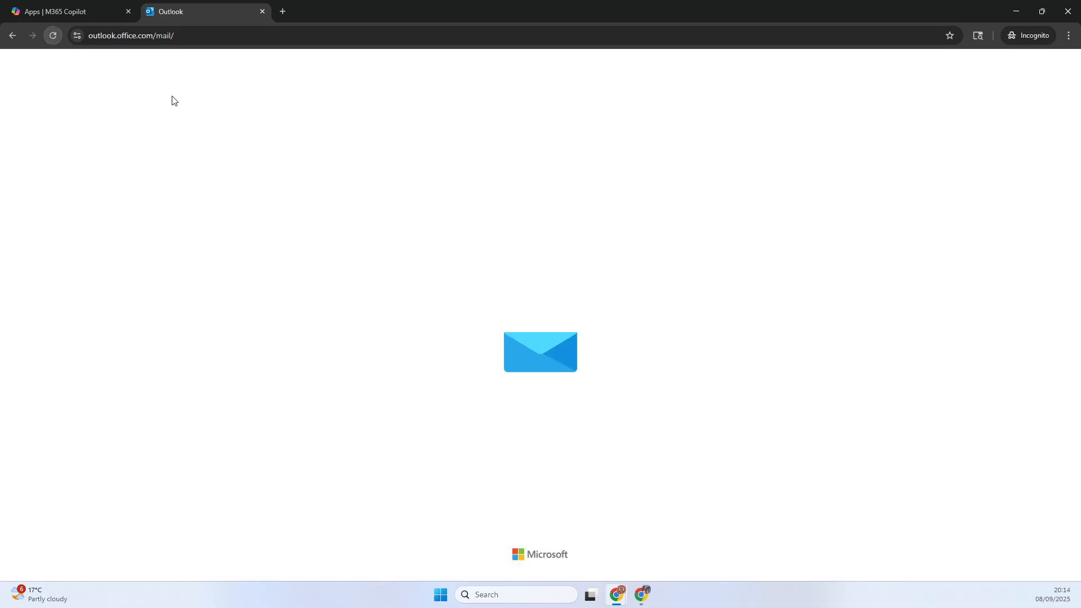
pyautogui.click(53, 36)
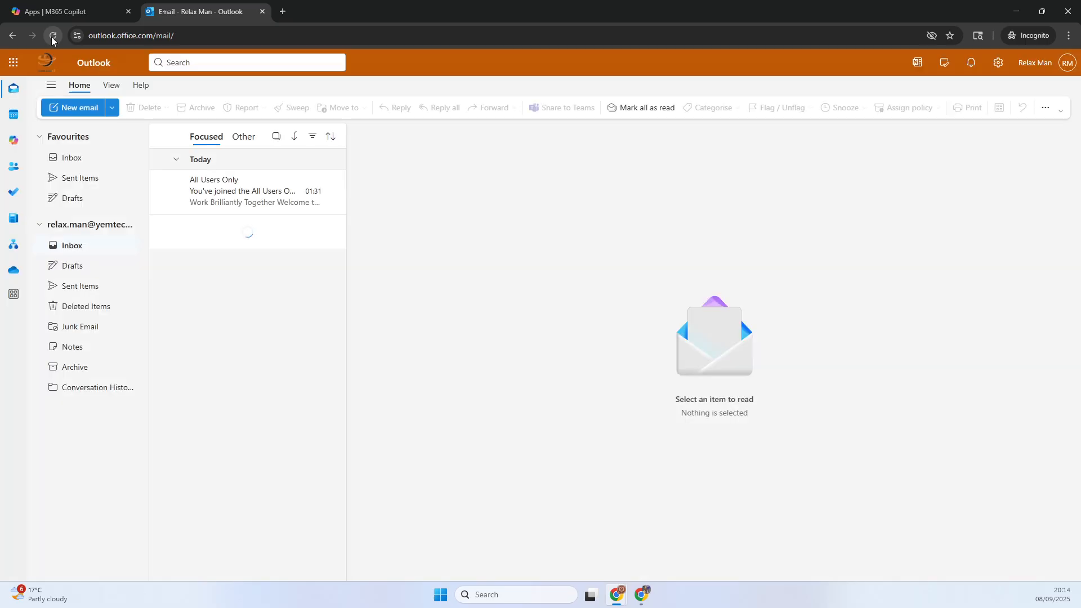
pyautogui.click(53, 37)
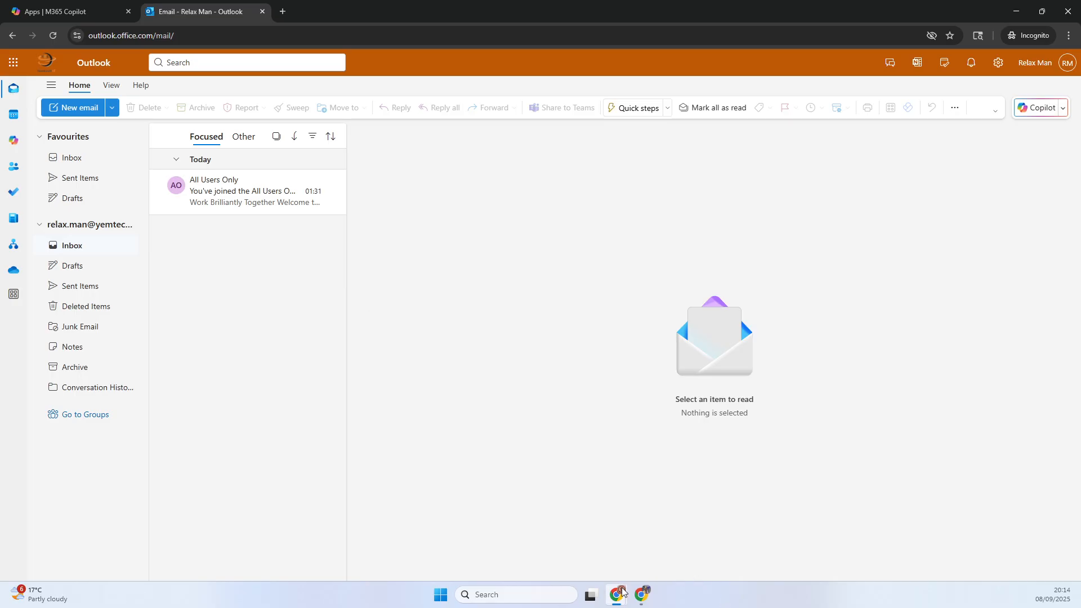
# - Switch back to the Microsoft 365 admin center and close the user's account details
pyautogui.moveTo(618, 593)
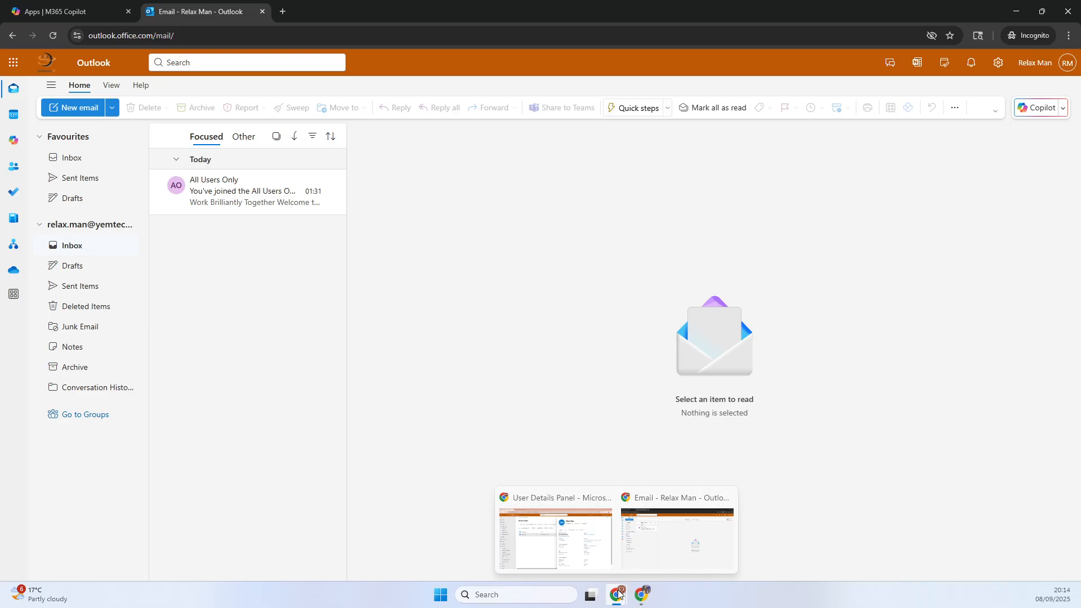
pyautogui.click(587, 565)
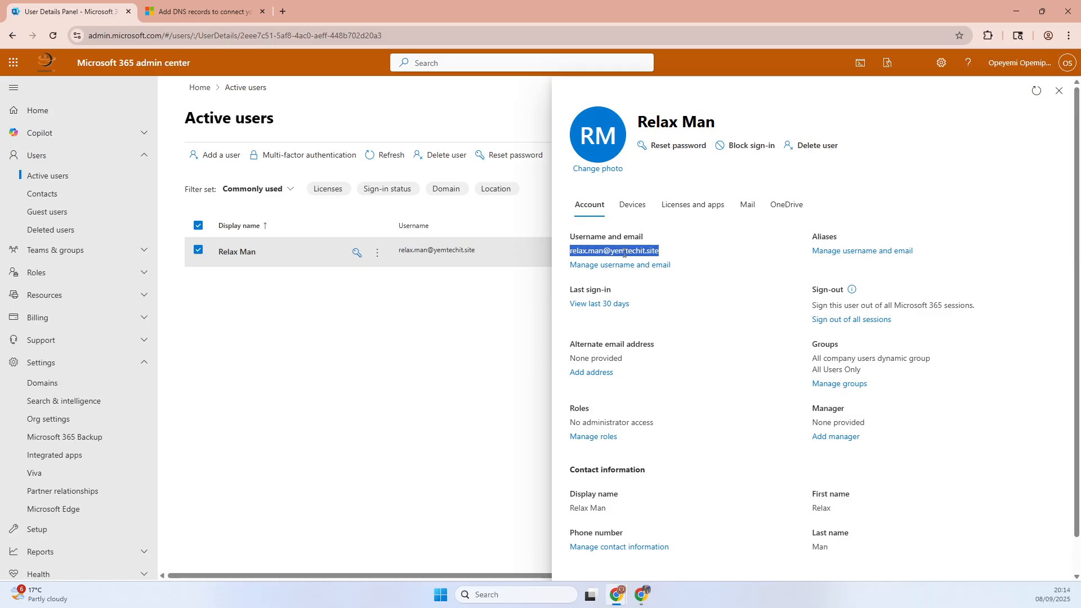
pyautogui.click(666, 253)
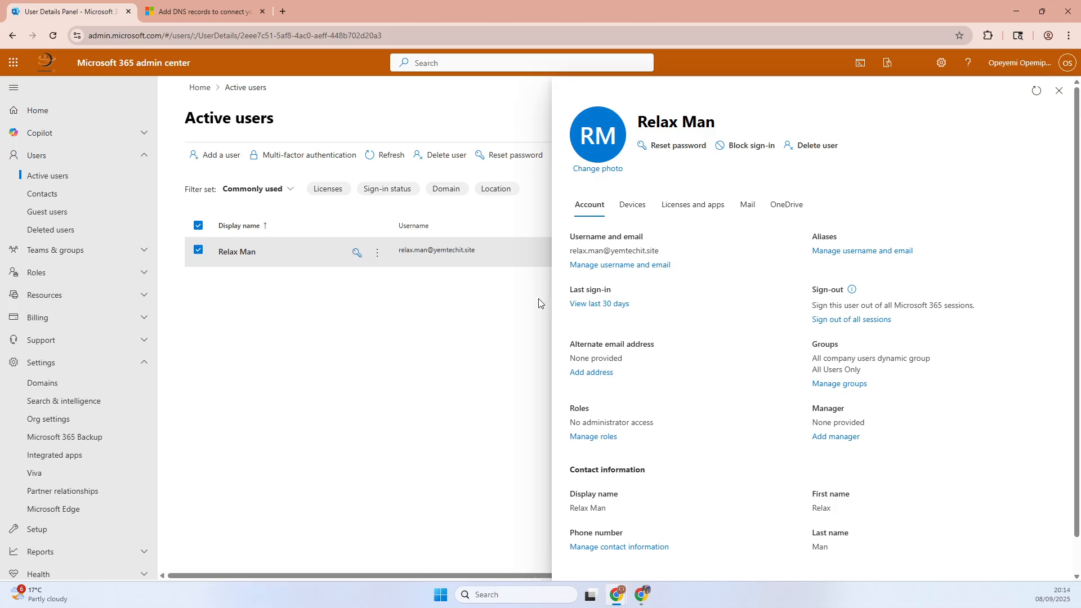
pyautogui.click(1058, 91)
# - Start adding a user with first name TEST and last name TEST on the yemtechit.site domain
pyautogui.click(230, 157)
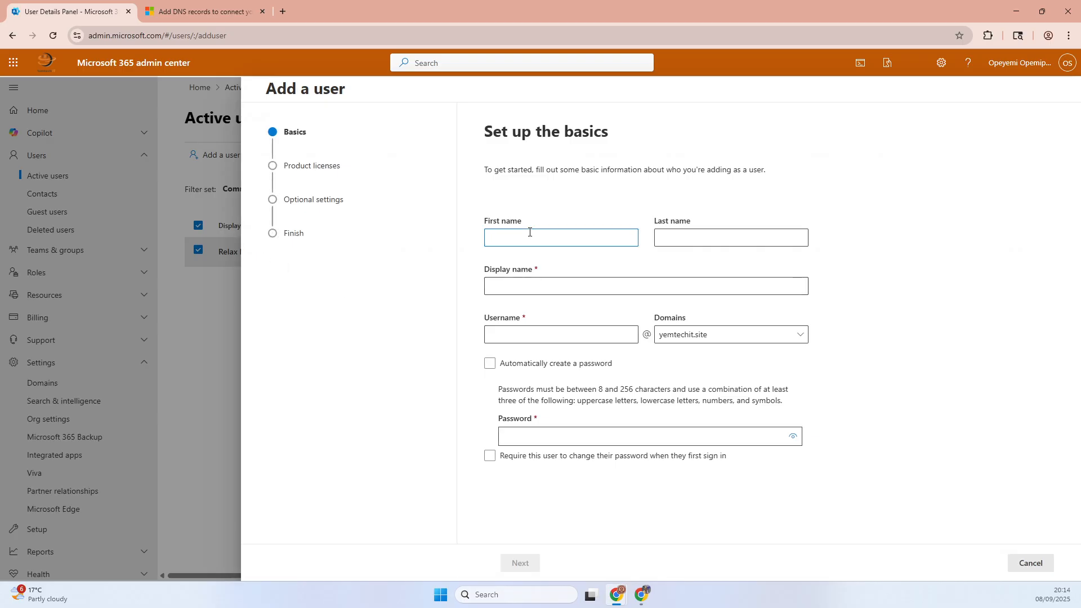
pyautogui.press('Tab')
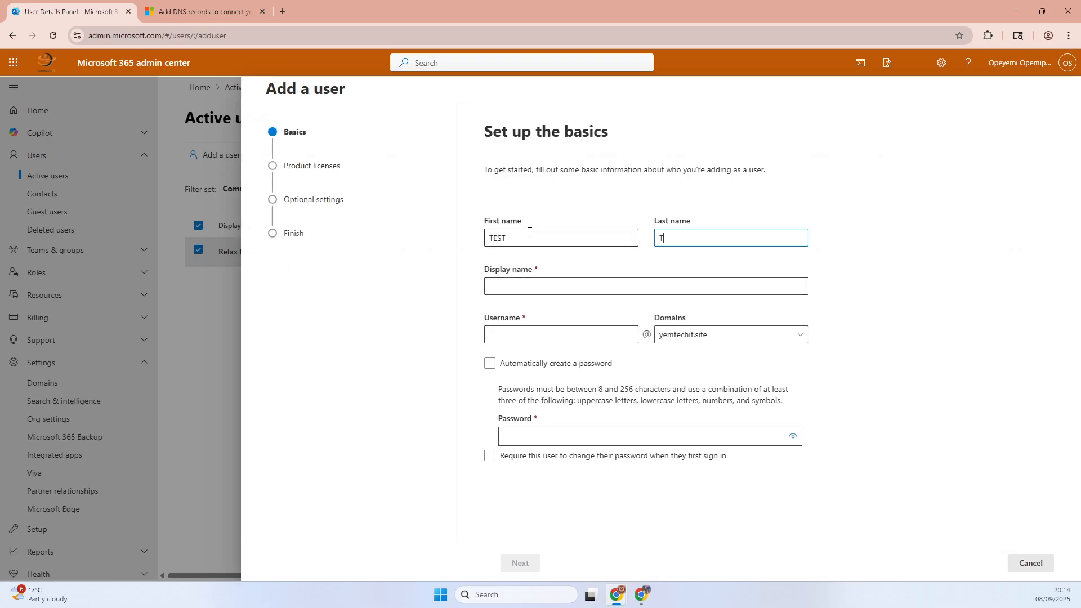
pyautogui.click(700, 337)
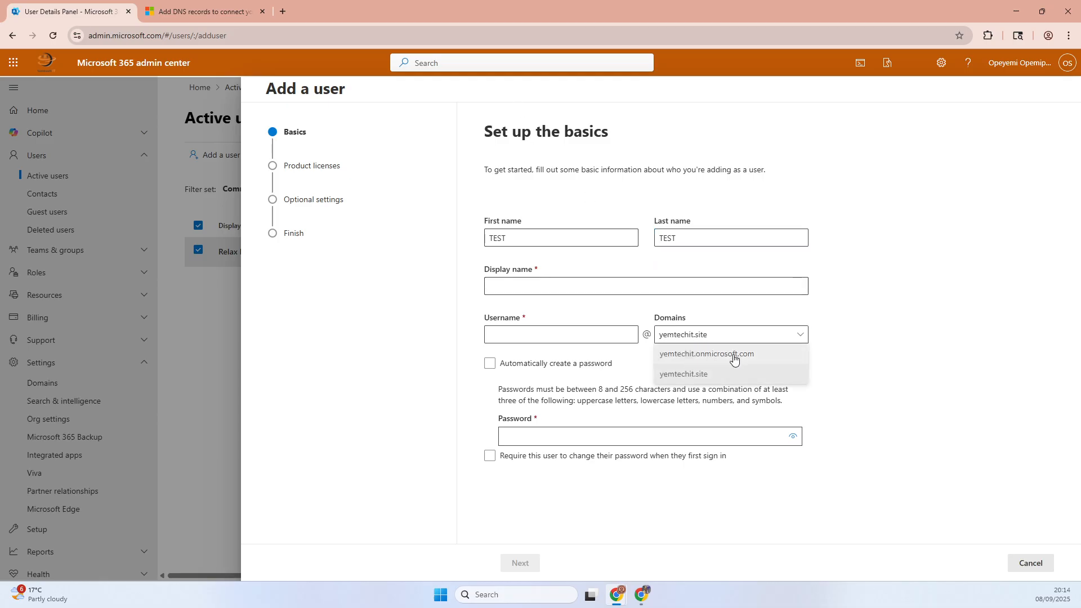
pyautogui.click(683, 375)
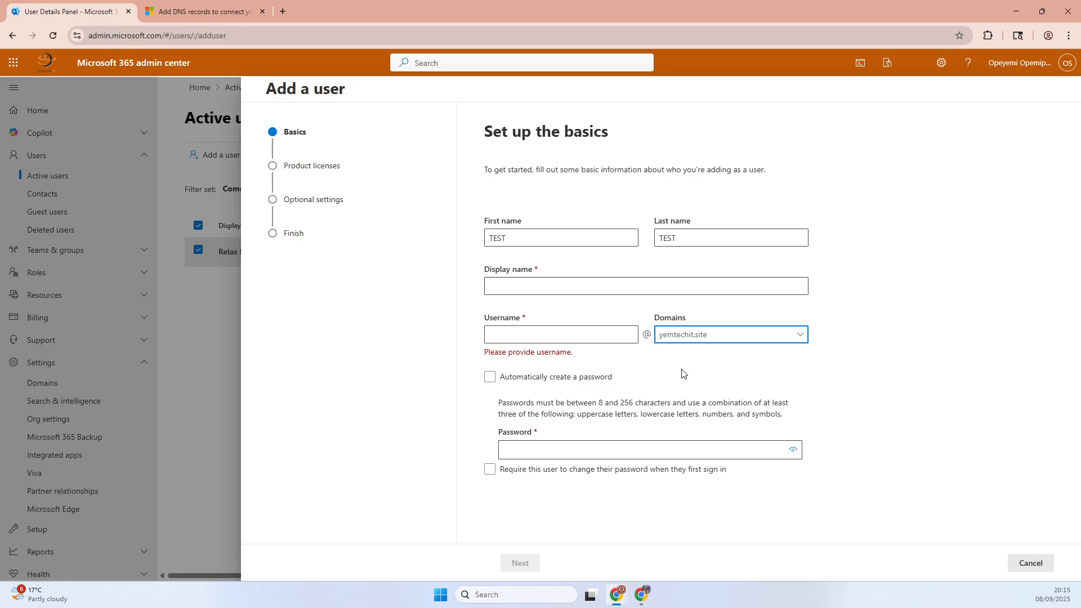
pyautogui.click(564, 383)
# - Switch to Gmail, read the delivery failure reply to the TEST message, and return to the Microsoft 365 admin center
pyautogui.moveTo(643, 595)
pyautogui.click(697, 547)
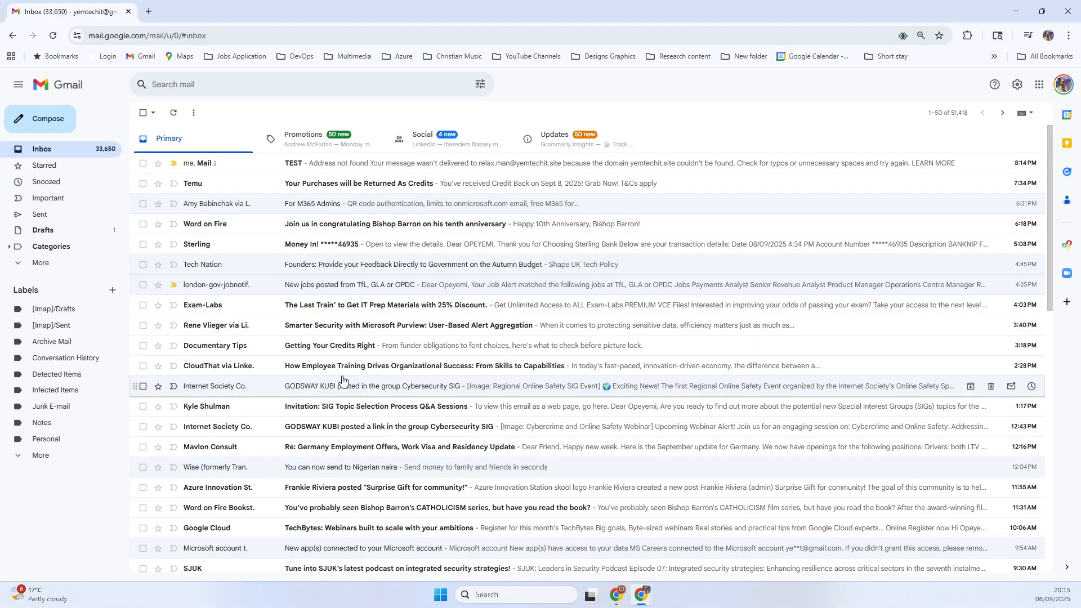
pyautogui.click(213, 164)
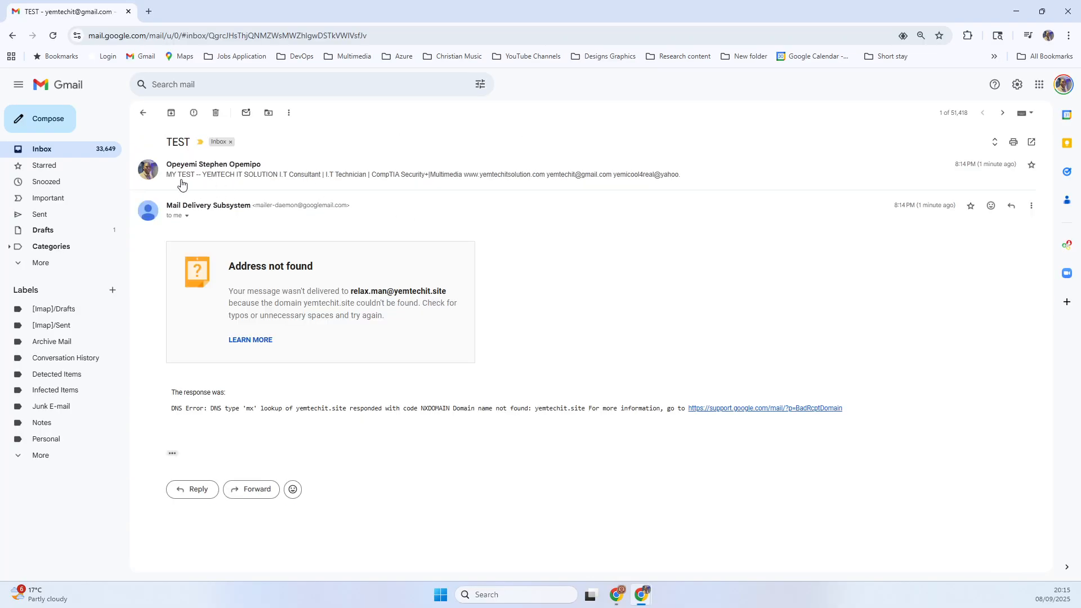
pyautogui.moveTo(231, 268); pyautogui.dragTo(336, 265)
pyautogui.moveTo(237, 293); pyautogui.dragTo(452, 297)
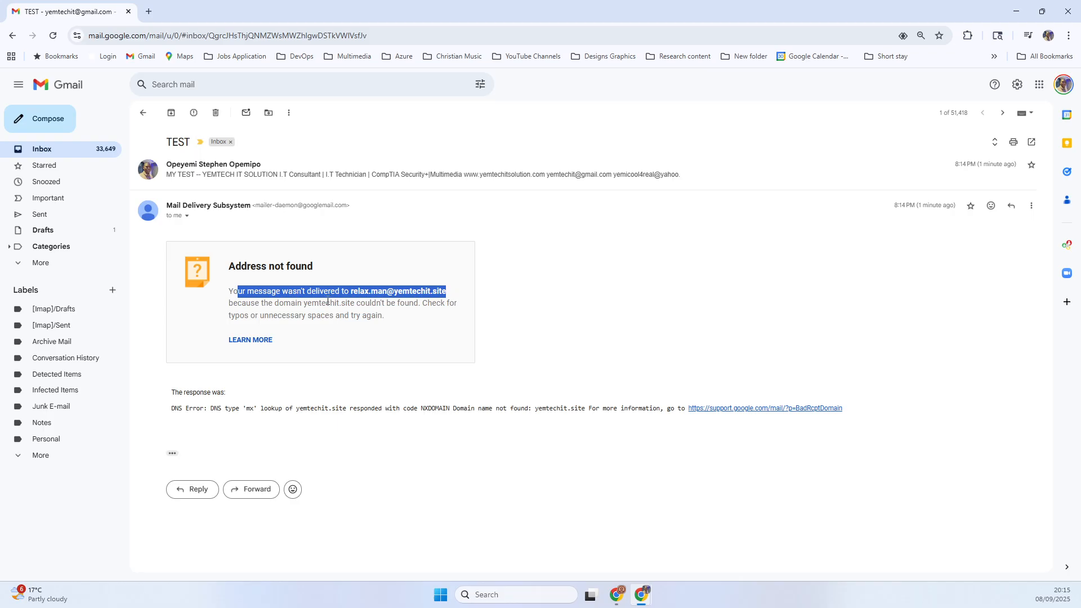
pyautogui.click(1014, 15)
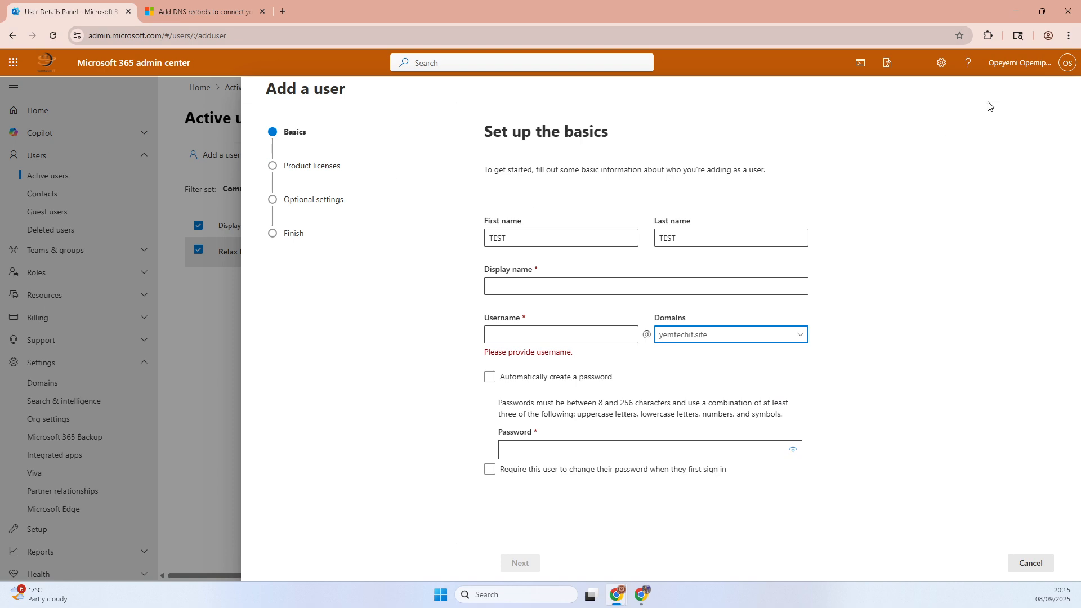
# - Discard the unfinished new user and open the details of the yemtechit.site domain
pyautogui.click(1021, 563)
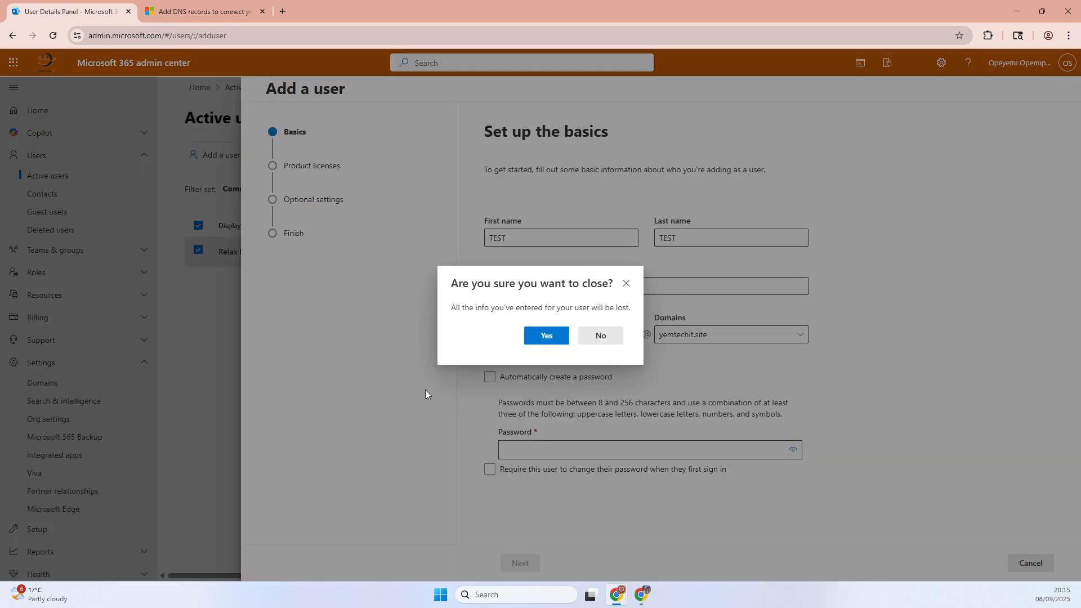
pyautogui.click(546, 336)
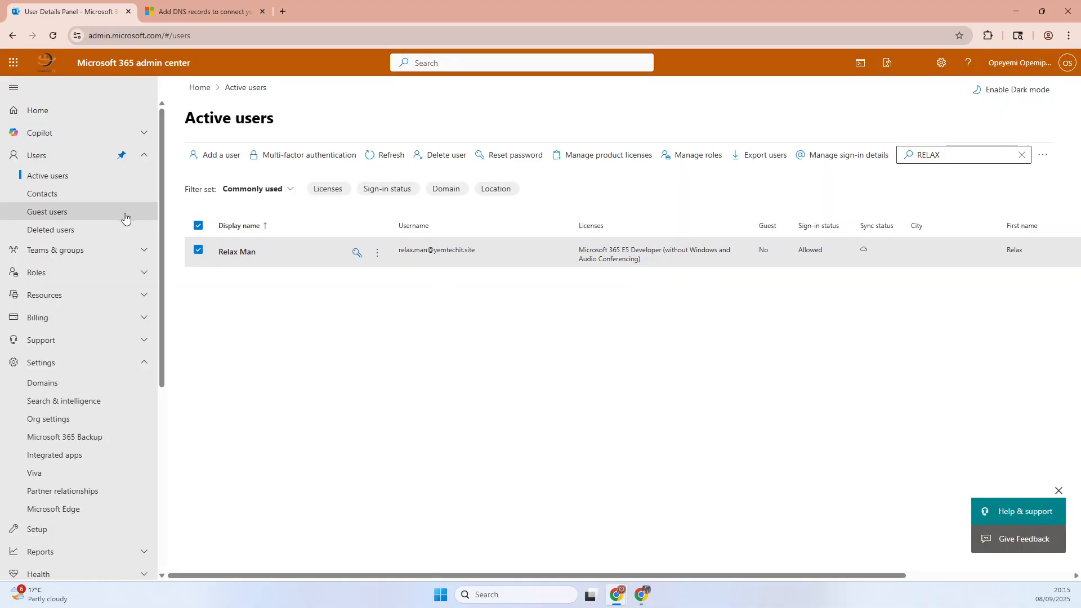
pyautogui.click(45, 111)
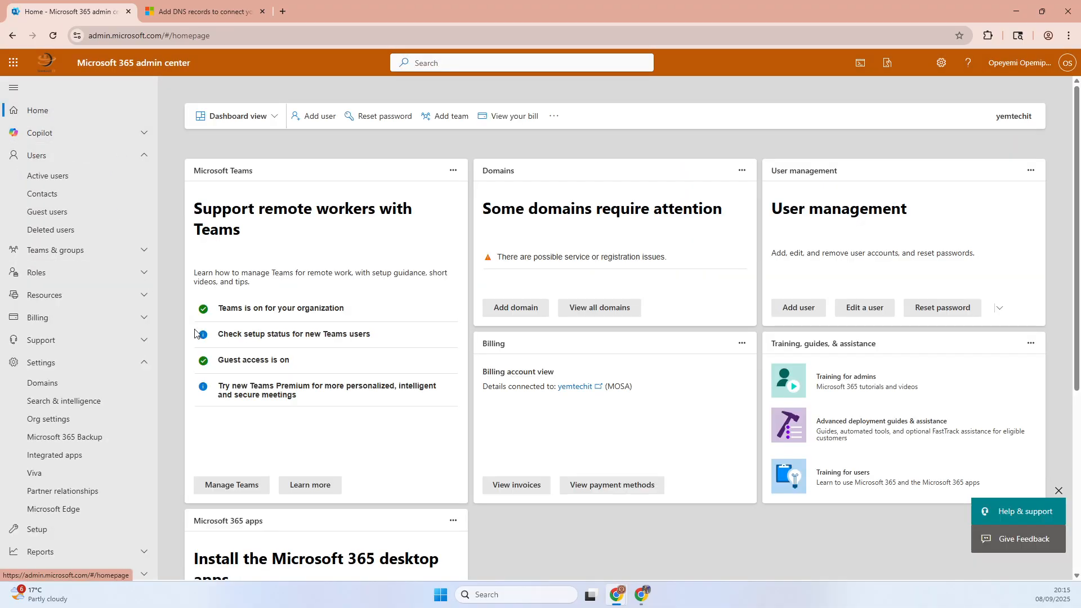
pyautogui.click(40, 384)
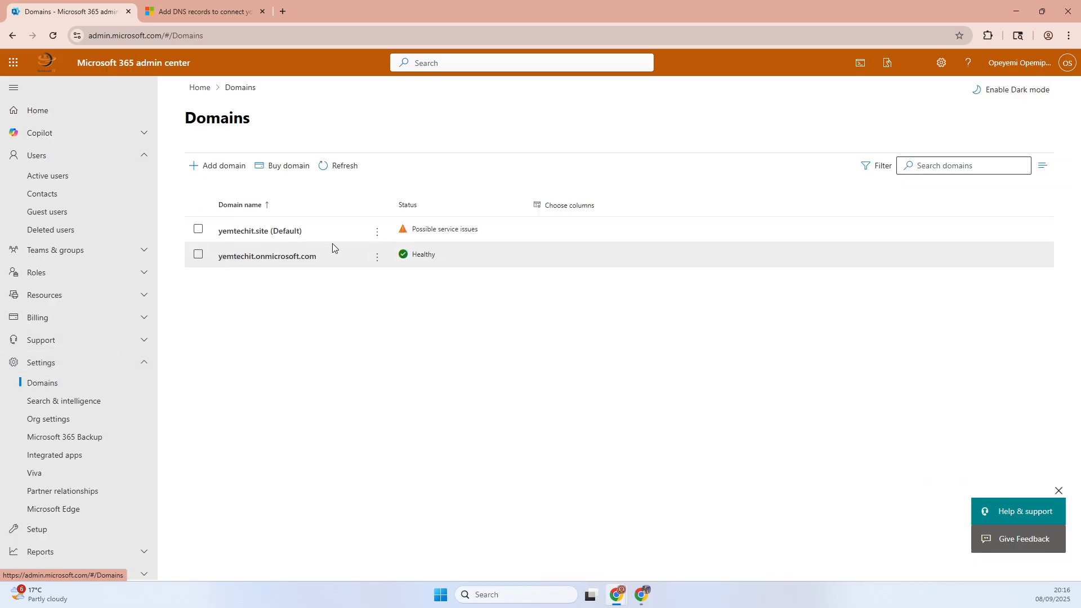
pyautogui.click(299, 236)
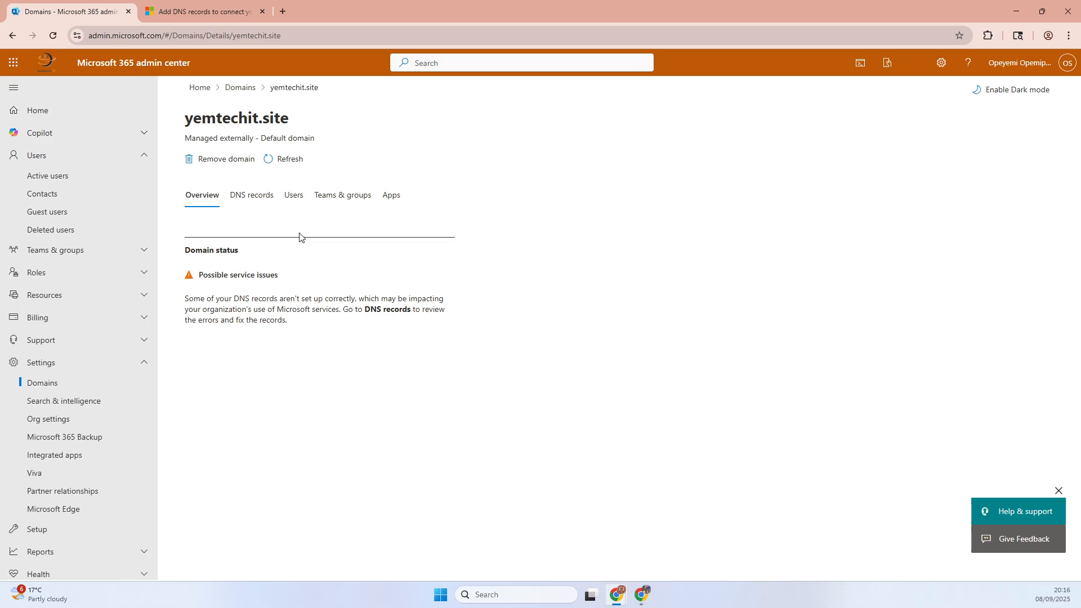
pyautogui.click(232, 163)
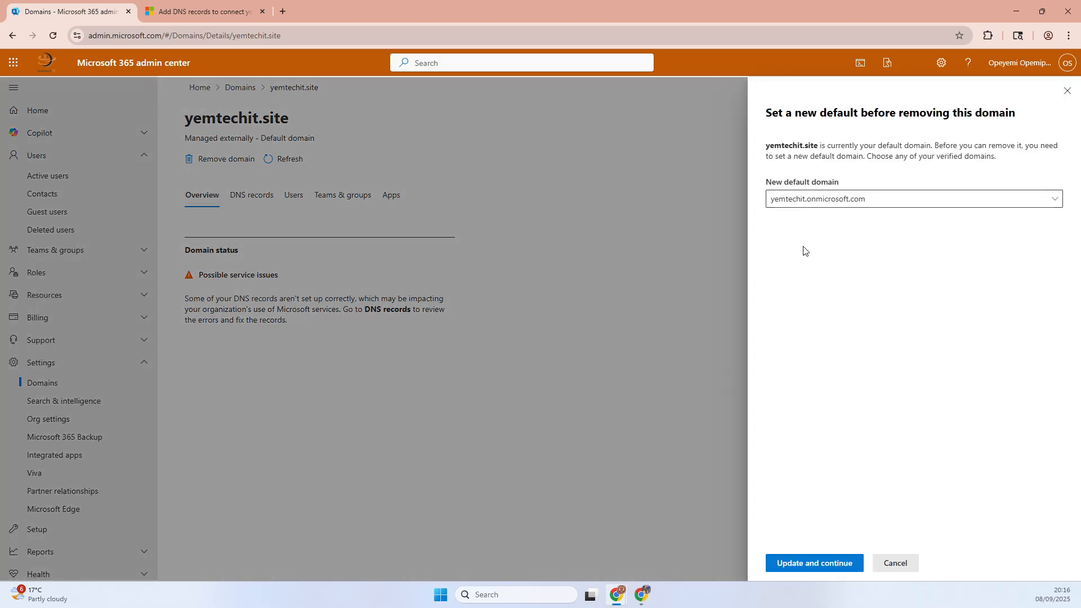
pyautogui.click(872, 200)
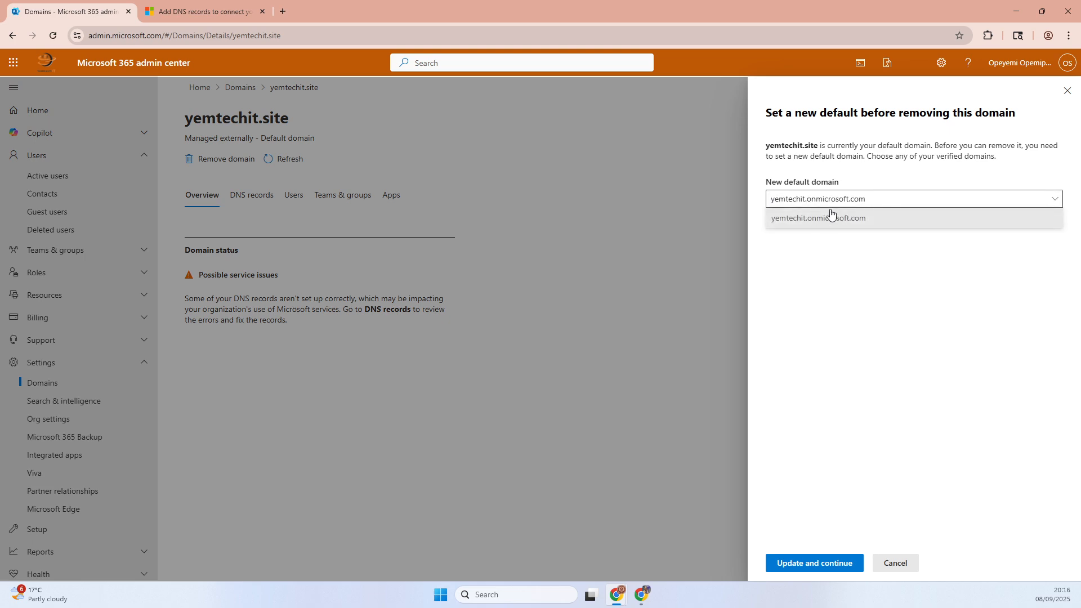
pyautogui.click(854, 200)
pyautogui.click(564, 343)
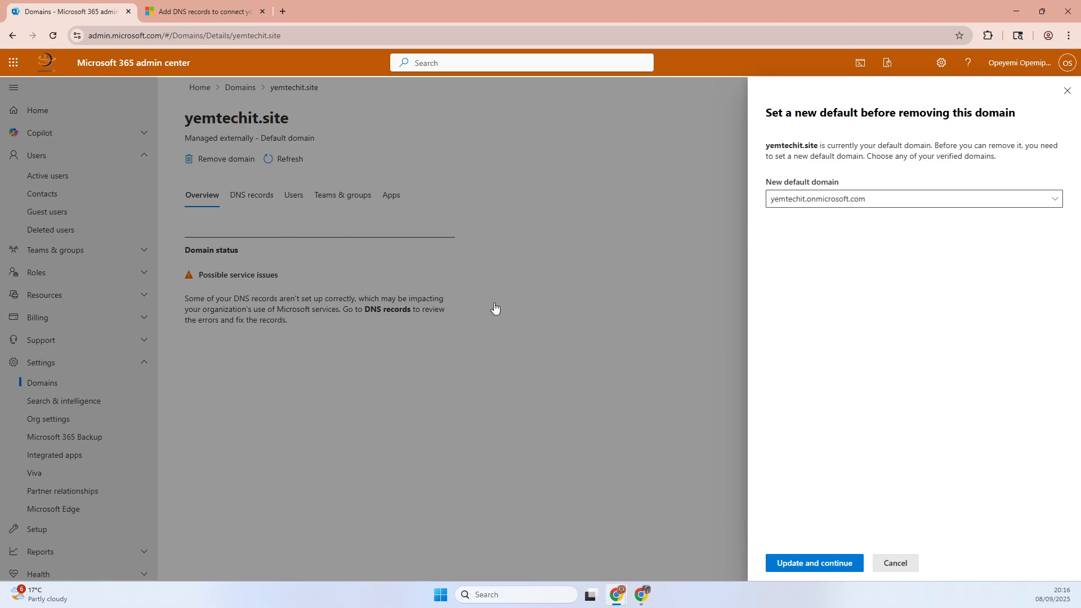
pyautogui.click(1065, 92)
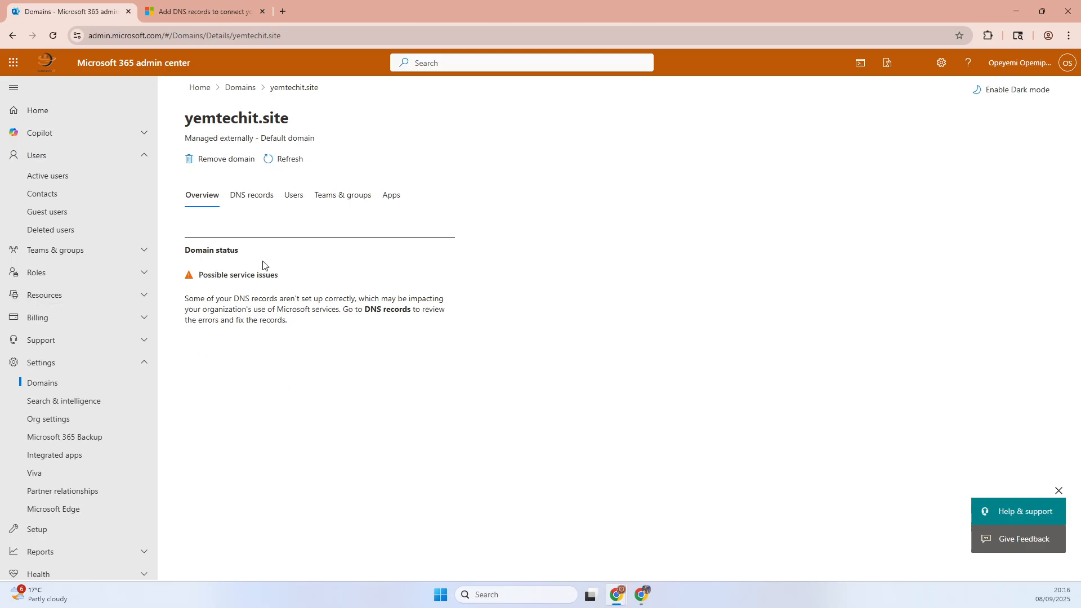
# - Return to the domains list and add yemtechit.com as a new domain, continuing to its ownership verification
pyautogui.click(243, 89)
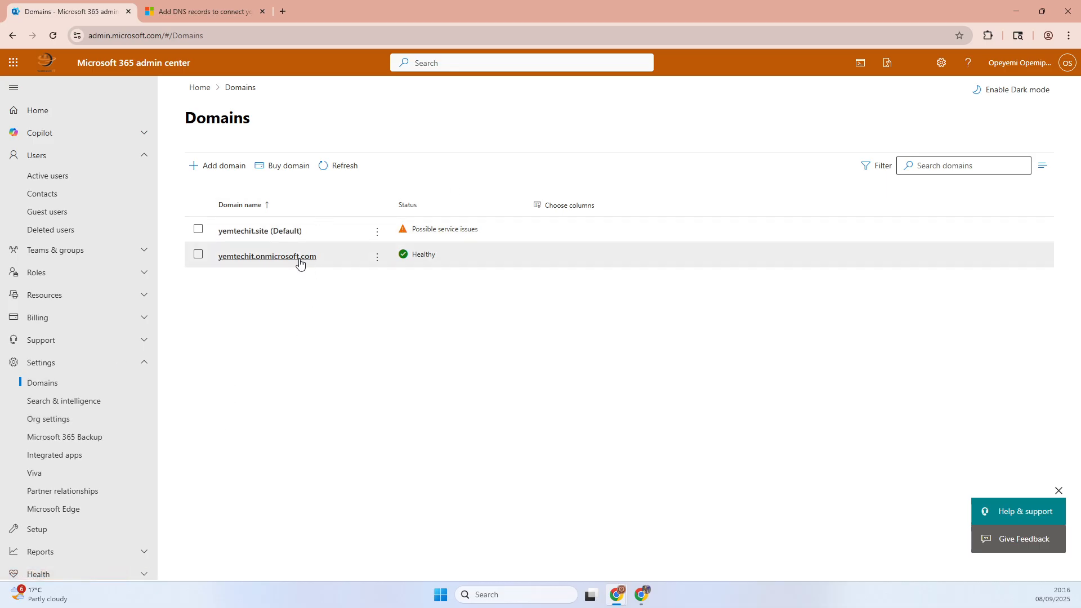
pyautogui.click(224, 169)
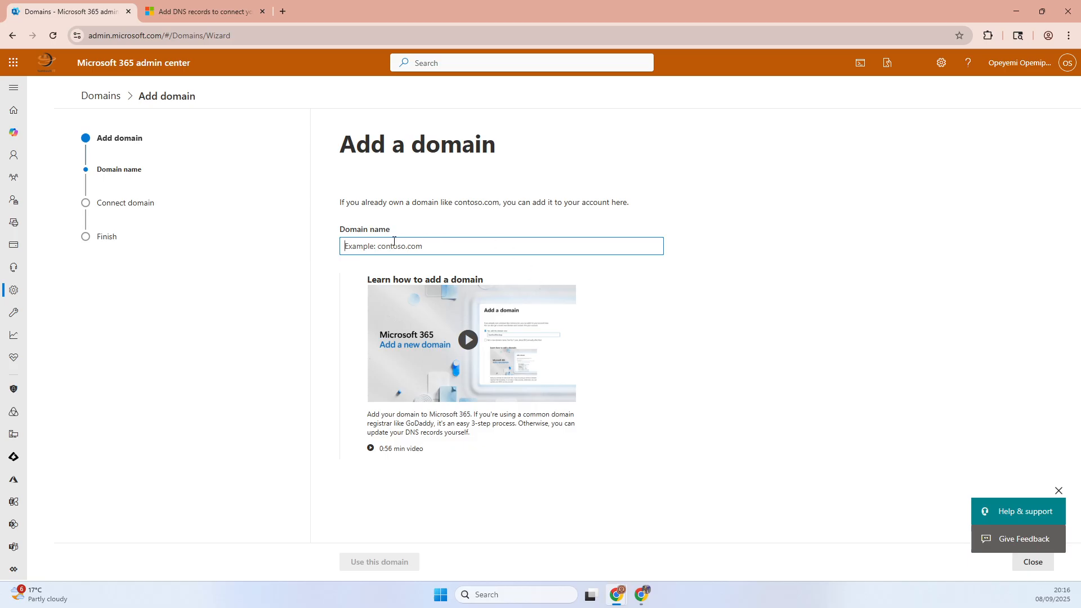
pyautogui.write('YEMTECH')
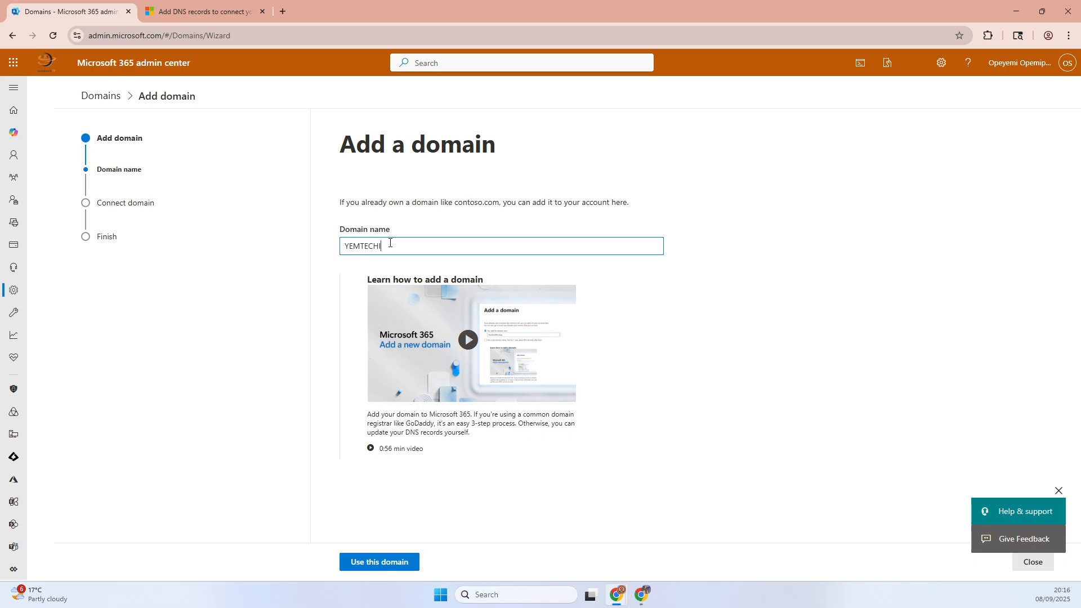
pyautogui.press('BackSpace')
pyautogui.press('BackSpace')
pyautogui.press('BackSpace')
pyautogui.press('BackSpace')
pyautogui.press('BackSpace')
pyautogui.press('BackSpace')
pyautogui.press('BackSpace')
pyautogui.press('BackSpace')
pyautogui.write('ye')
pyautogui.click(364, 563)
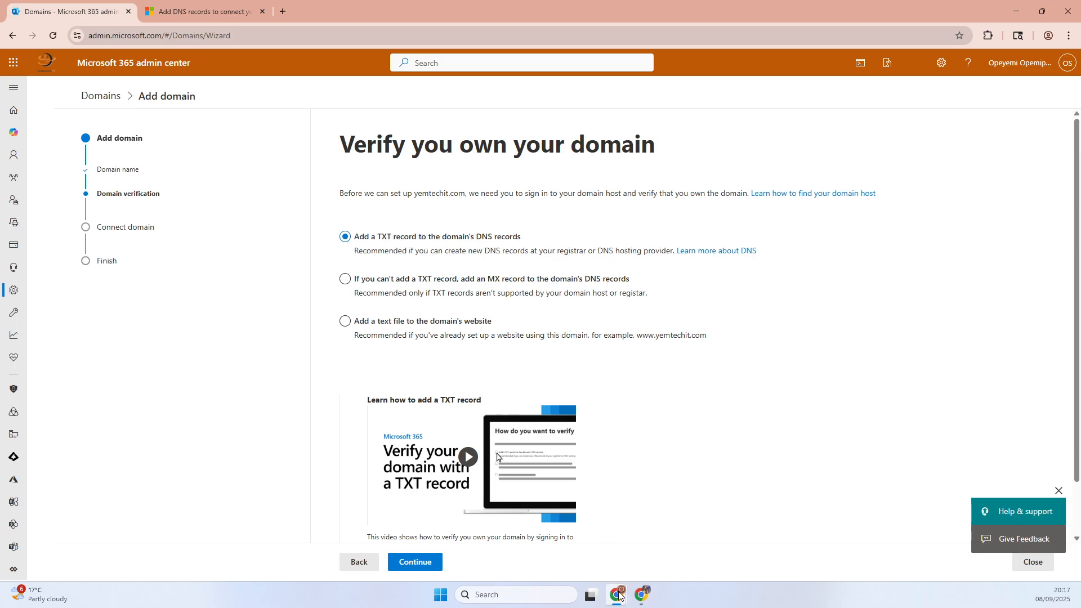
# - Switch to Namecheap's Advanced DNS page, check the domain name there, and return to the Microsoft 365 admin center
pyautogui.moveTo(619, 595)
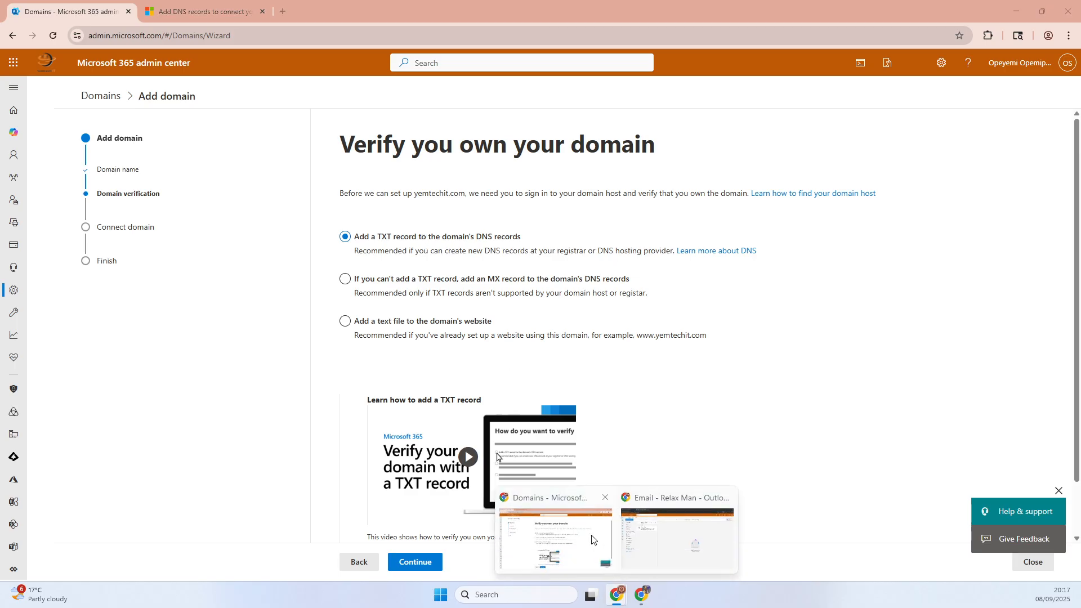
pyautogui.click(653, 563)
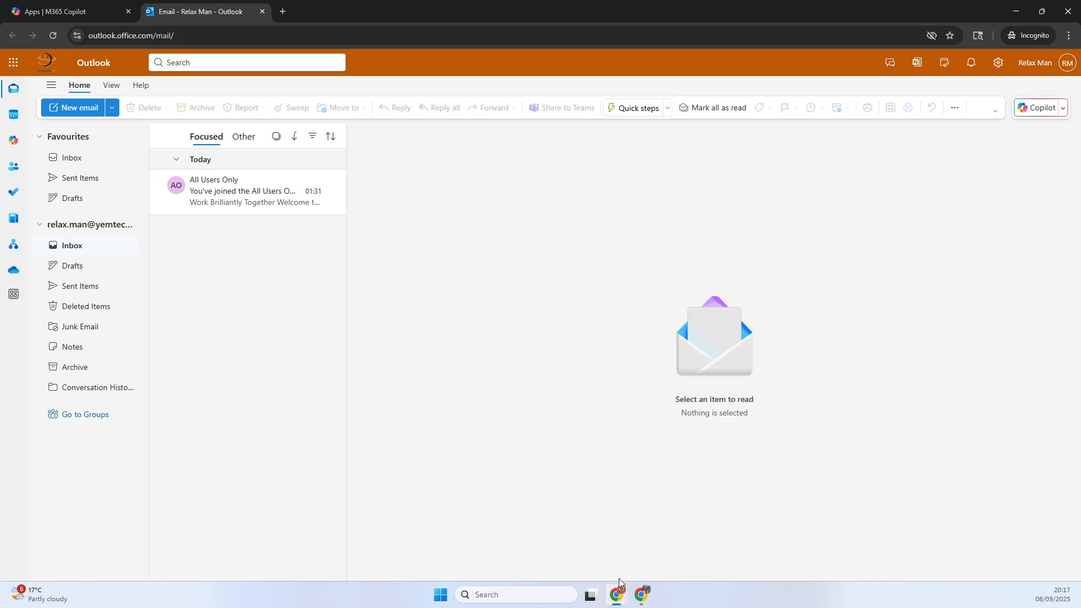
pyautogui.moveTo(640, 598)
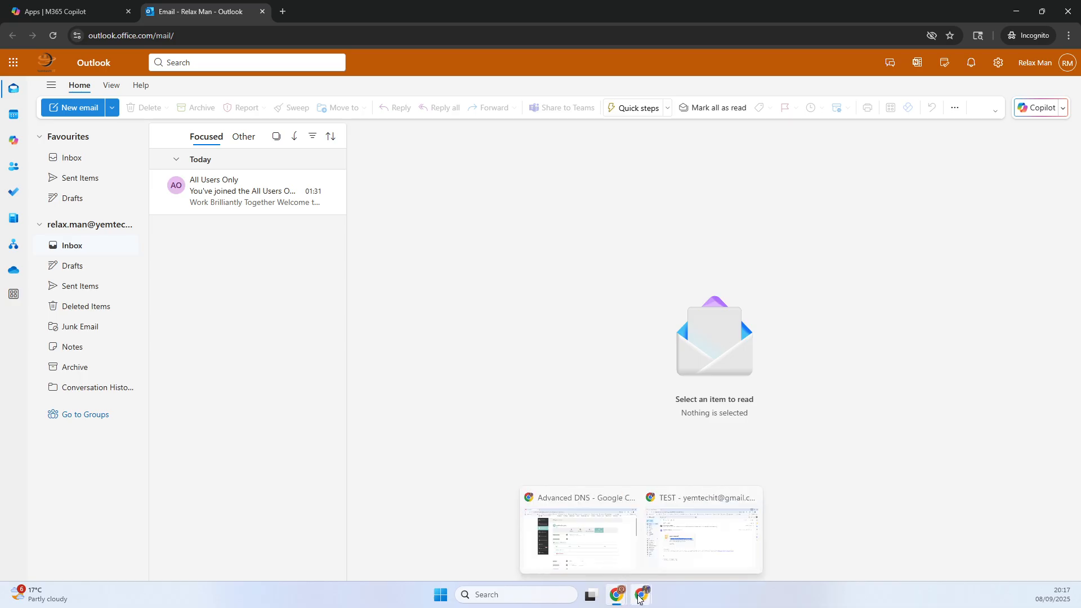
pyautogui.click(682, 549)
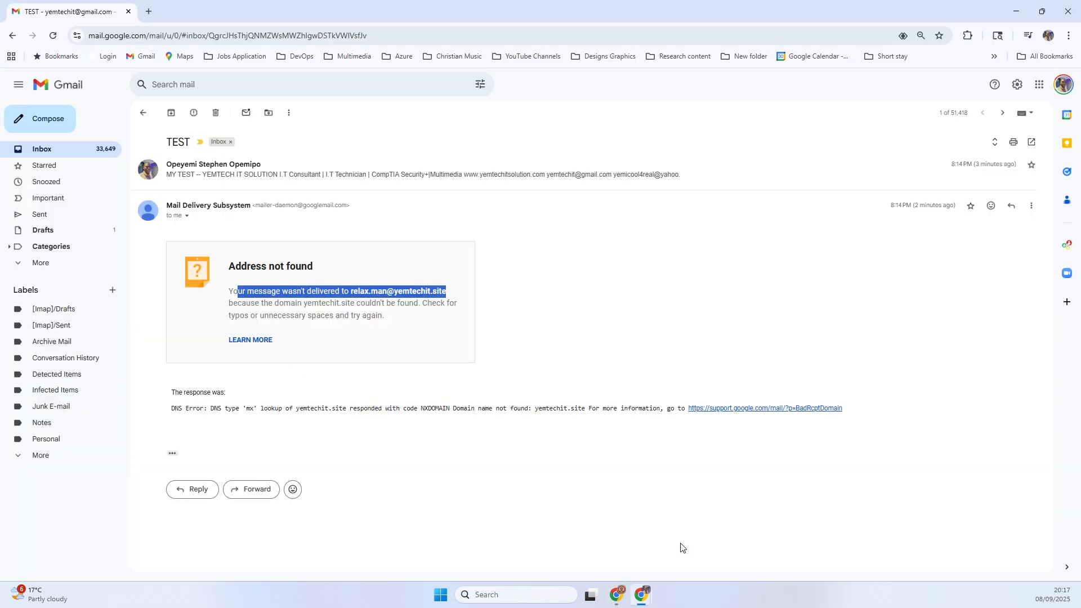
pyautogui.moveTo(919, 13); pyautogui.dragTo(0, 127)
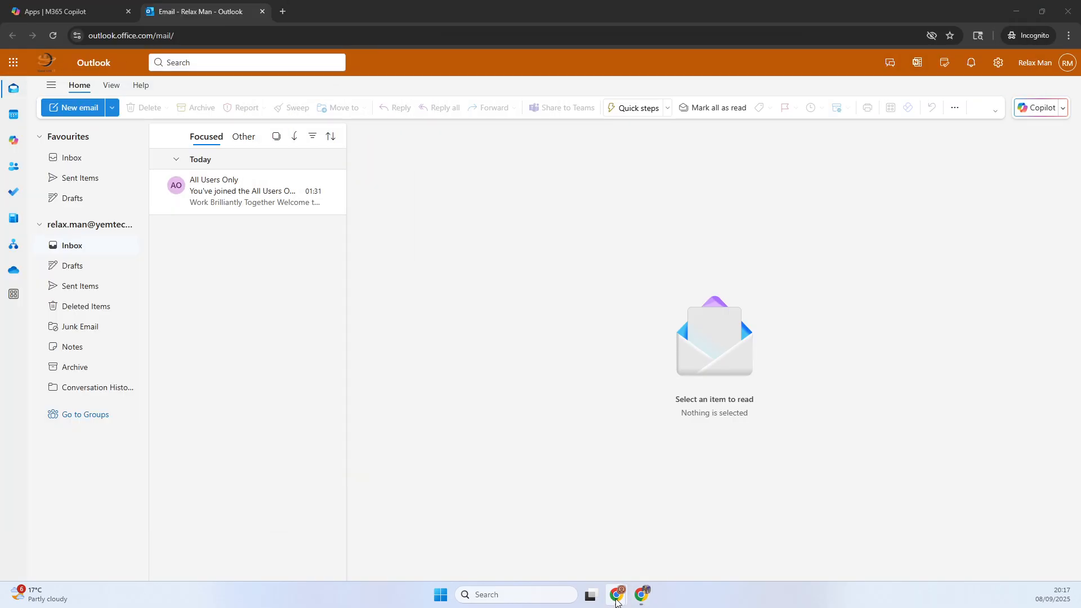
pyautogui.click(642, 595)
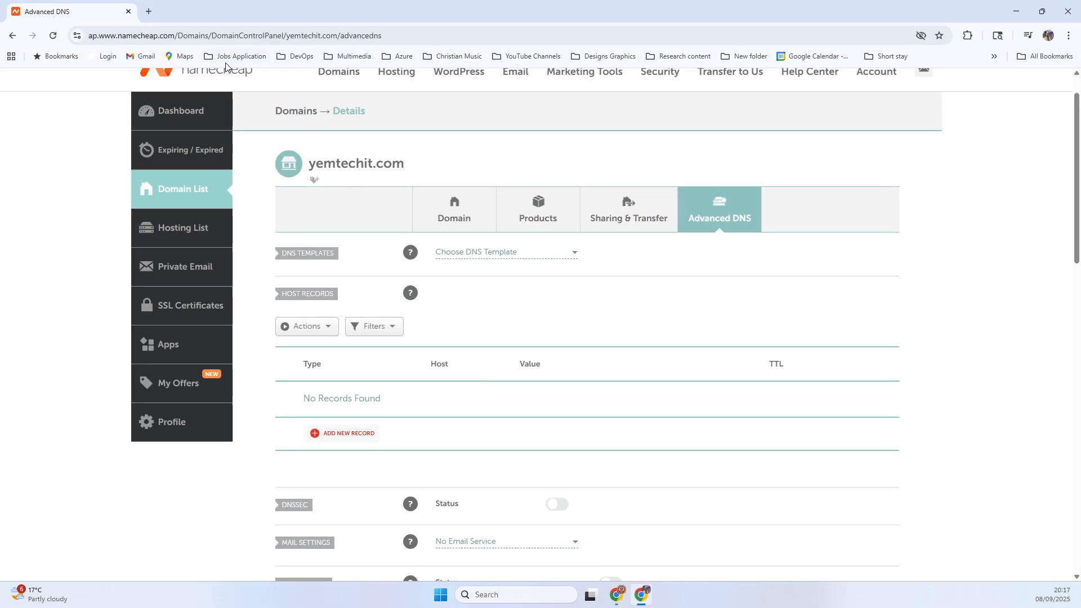
pyautogui.scroll(1, 416, 156)
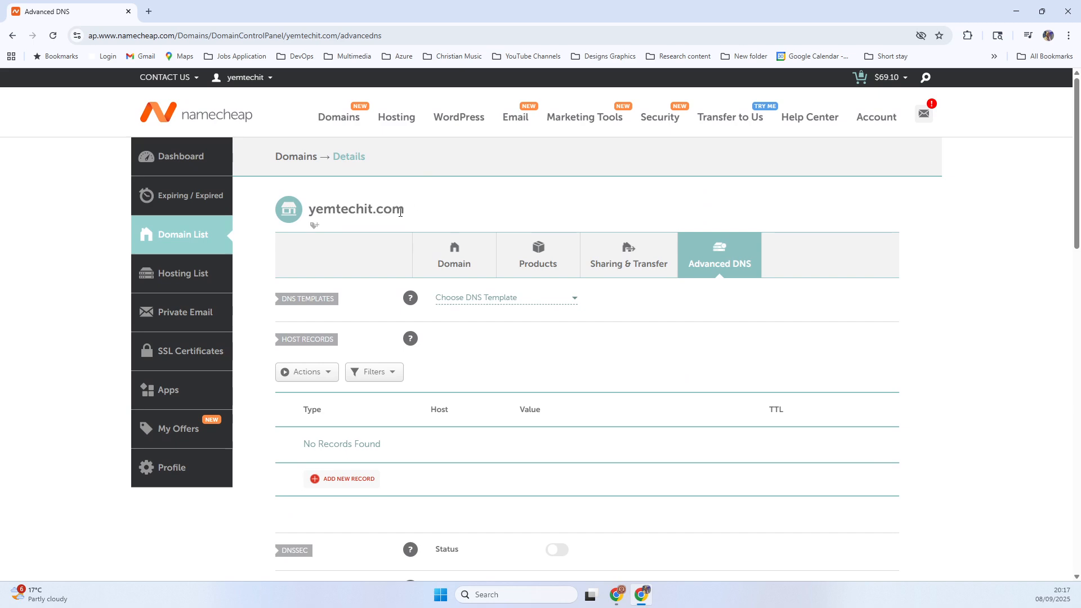
pyautogui.moveTo(409, 216); pyautogui.dragTo(307, 214)
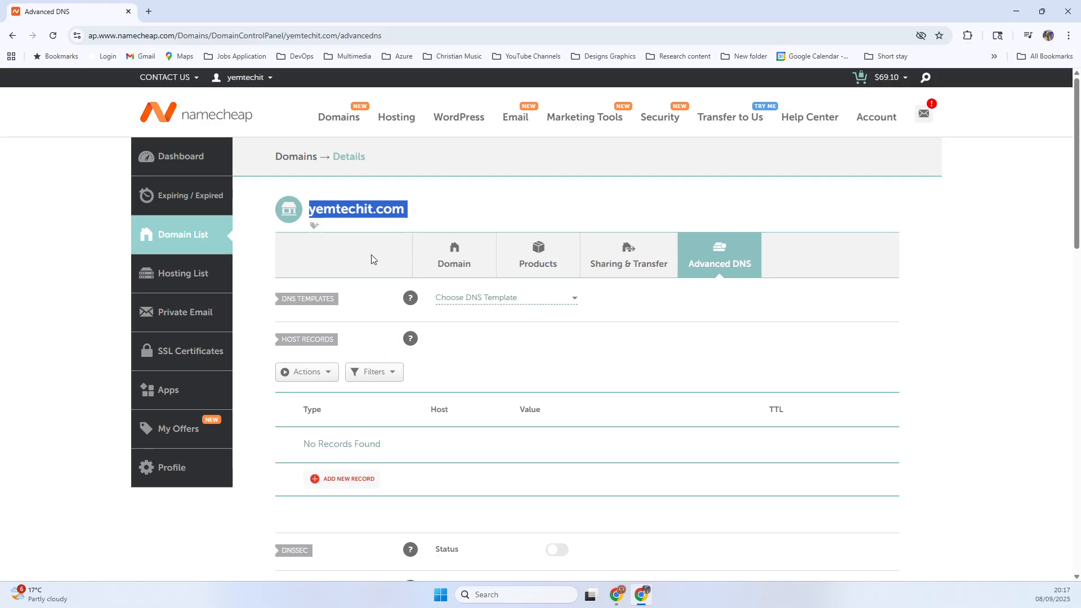
pyautogui.moveTo(615, 592)
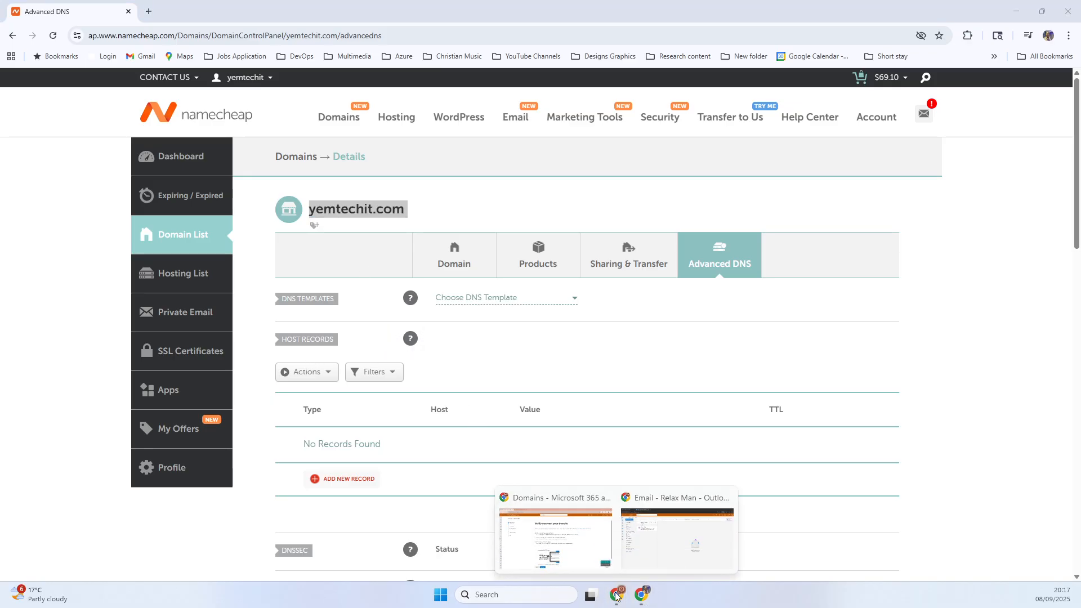
pyautogui.click(589, 533)
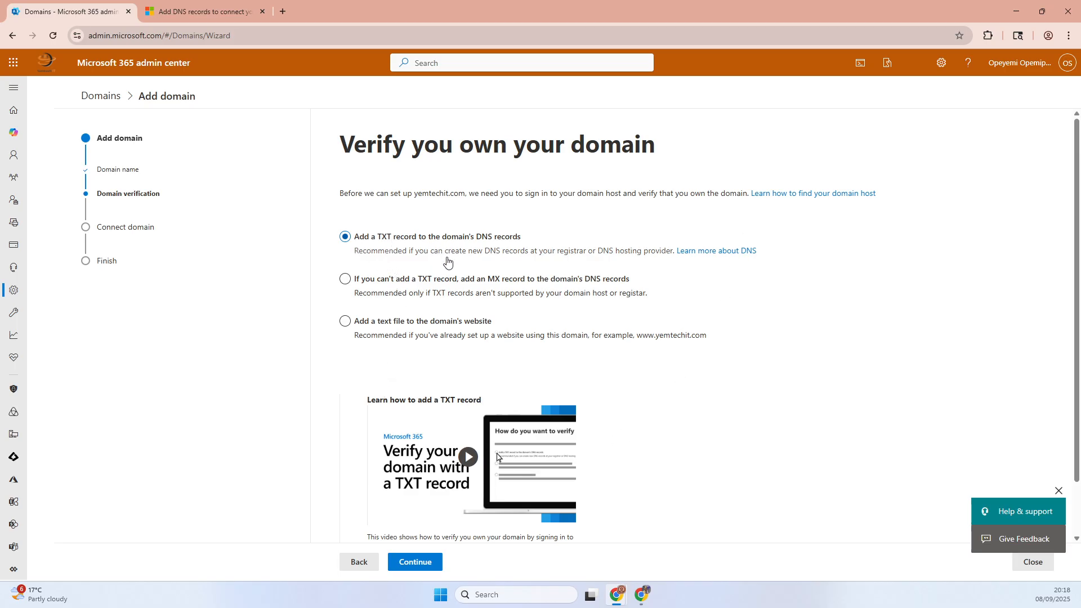
# - Verify yemtechit.com by adding a TXT record to its DNS records, and copy the TXT name
pyautogui.click(438, 281)
pyautogui.click(423, 562)
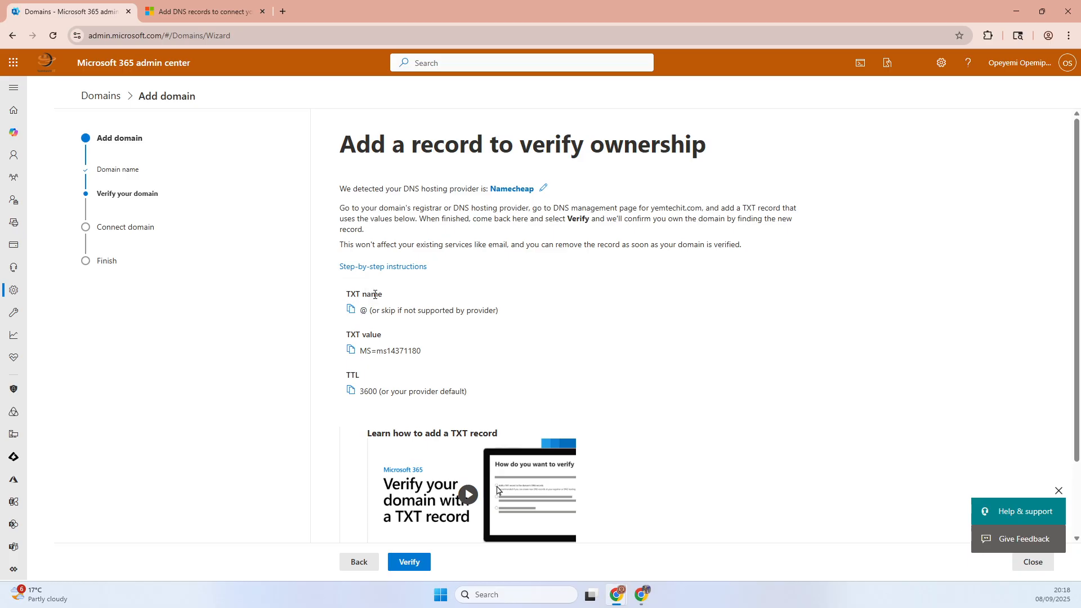
pyautogui.click(358, 311)
# - Switch to Namecheap and add a new host record for yemtechit.com with the type TXT Record
pyautogui.click(640, 595)
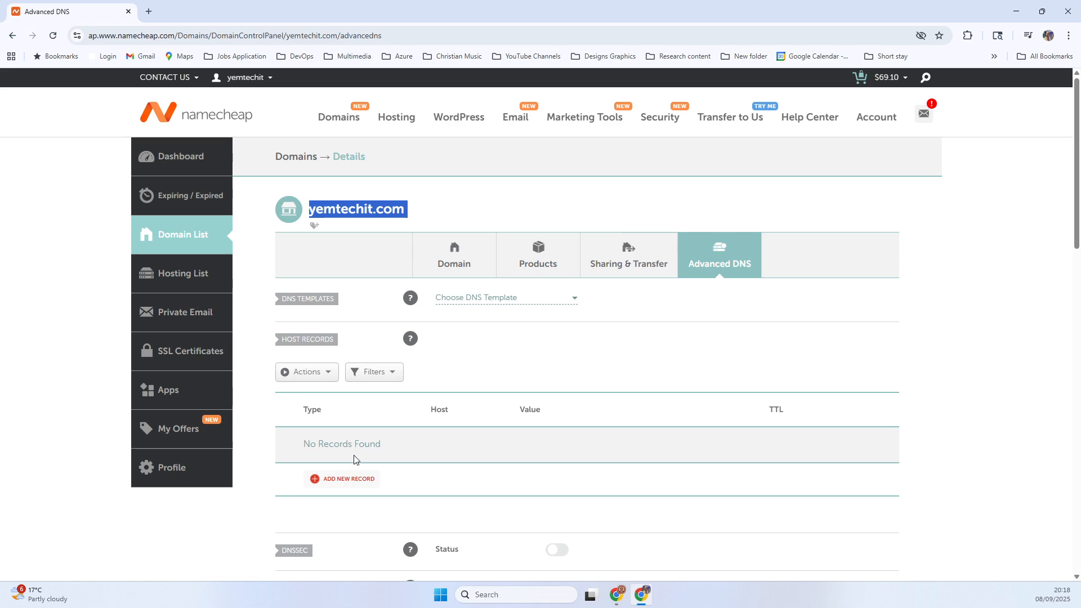
pyautogui.click(359, 479)
pyautogui.scroll(-4, 356, 480)
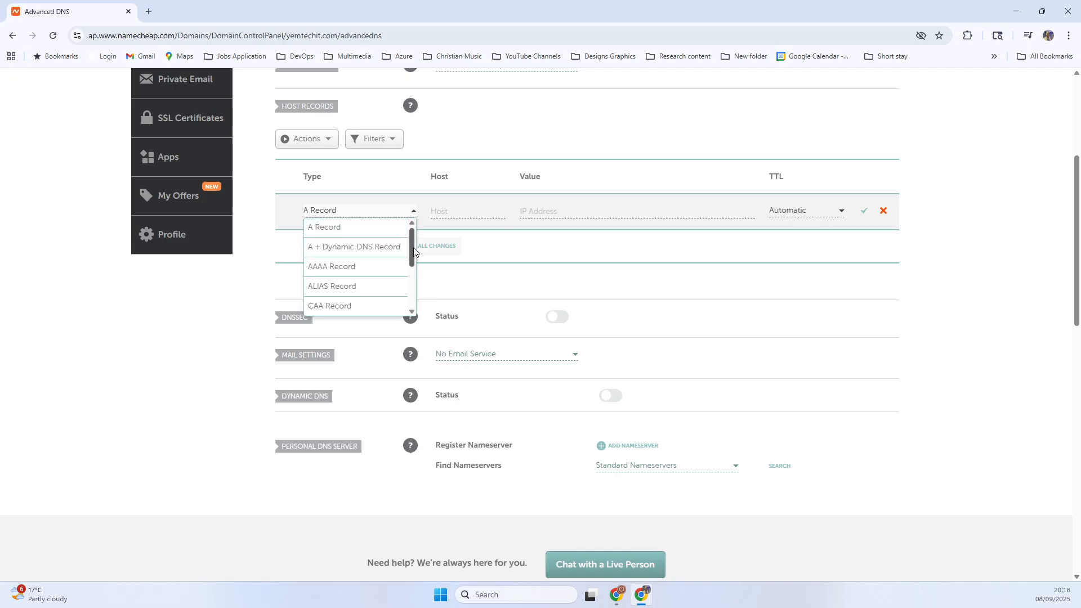
pyautogui.moveTo(412, 248); pyautogui.dragTo(407, 285)
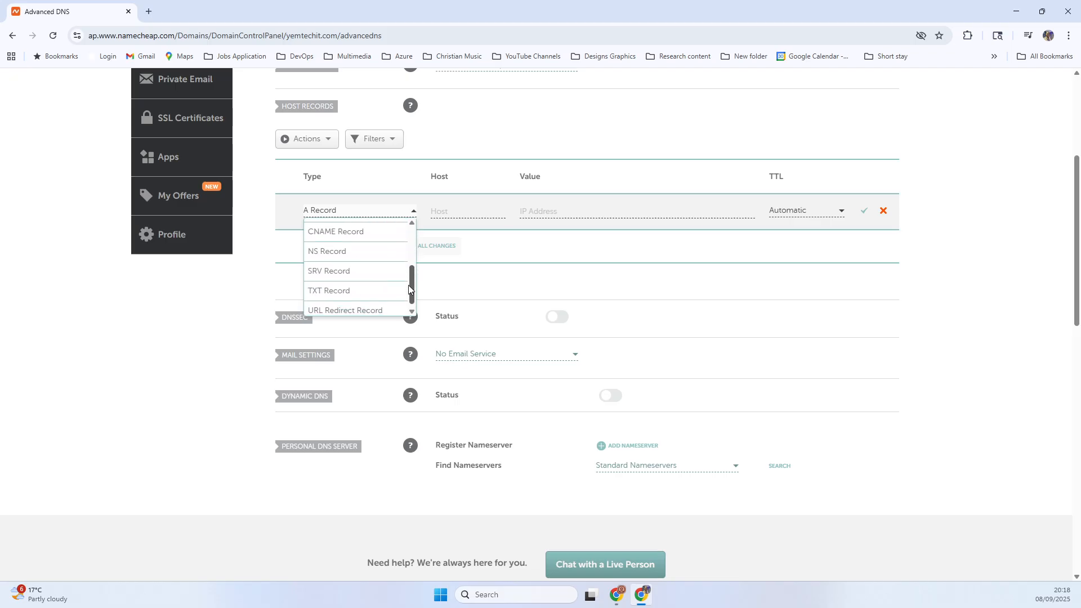
pyautogui.click(340, 291)
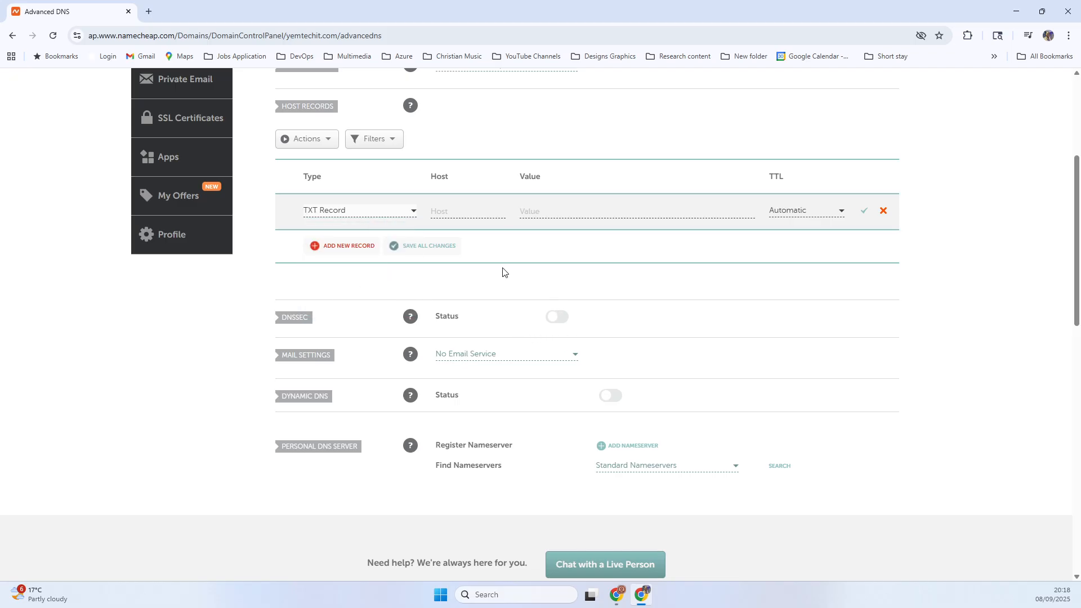
# - Set the new TXT record's host to @, and switch to the Microsoft 365 admin center to copy the TXT value
pyautogui.click(468, 215)
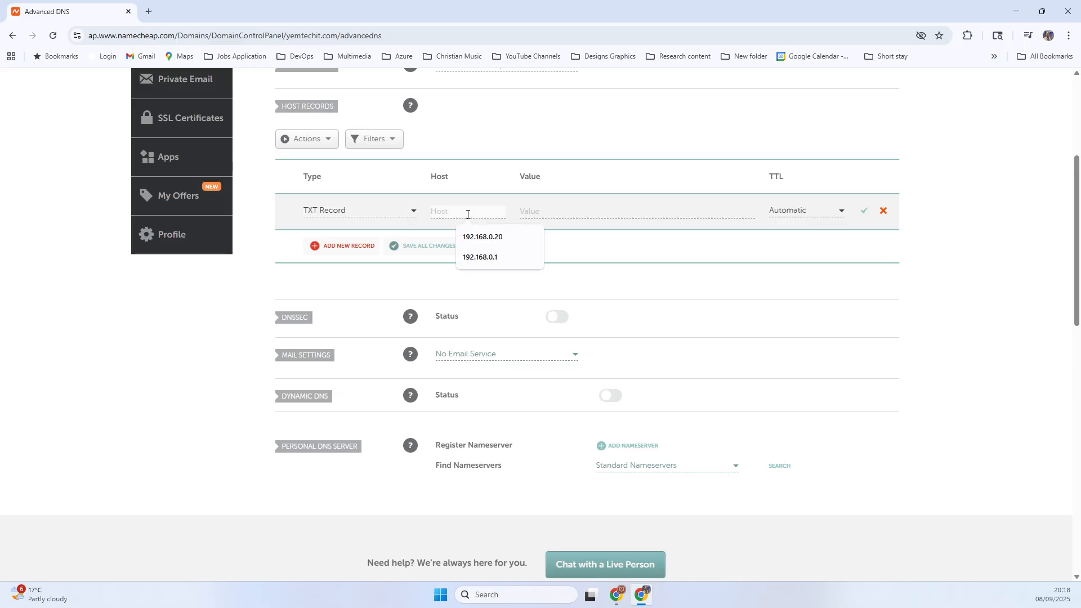
pyautogui.write('@')
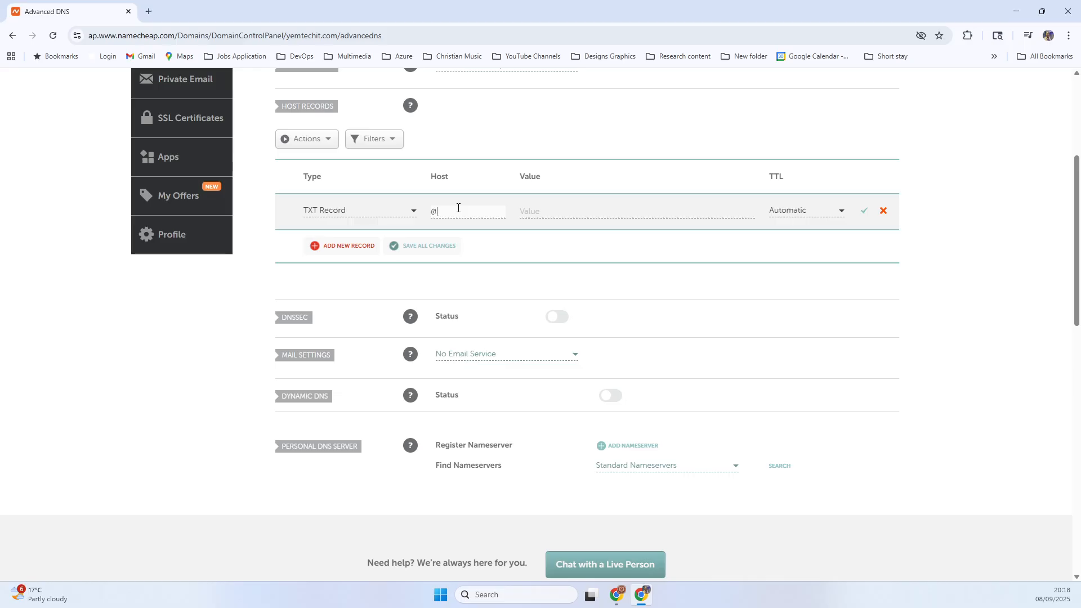
pyautogui.click(640, 595)
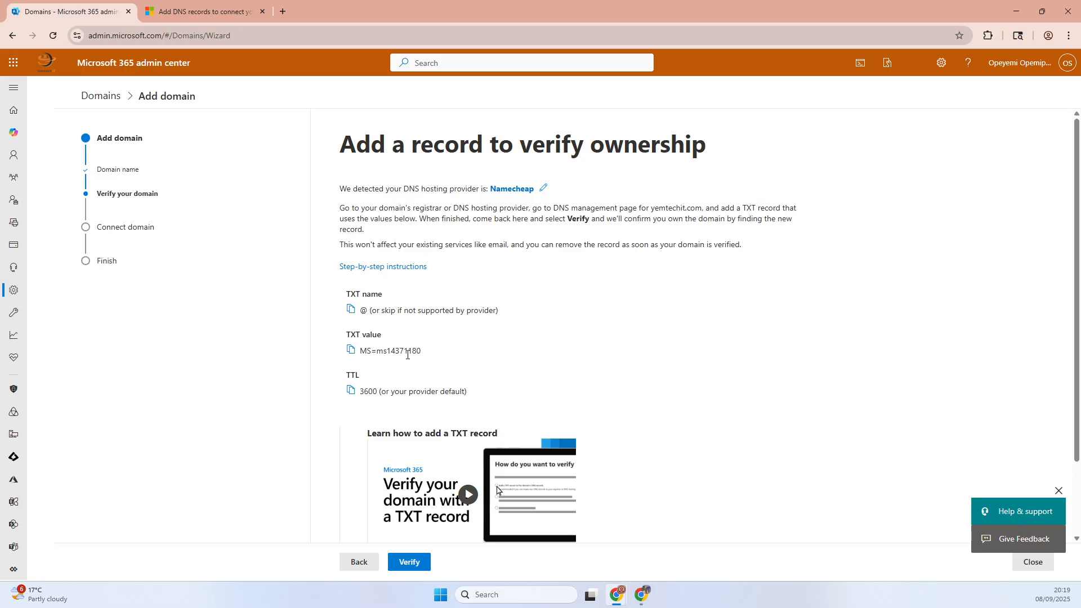
pyautogui.click(350, 350)
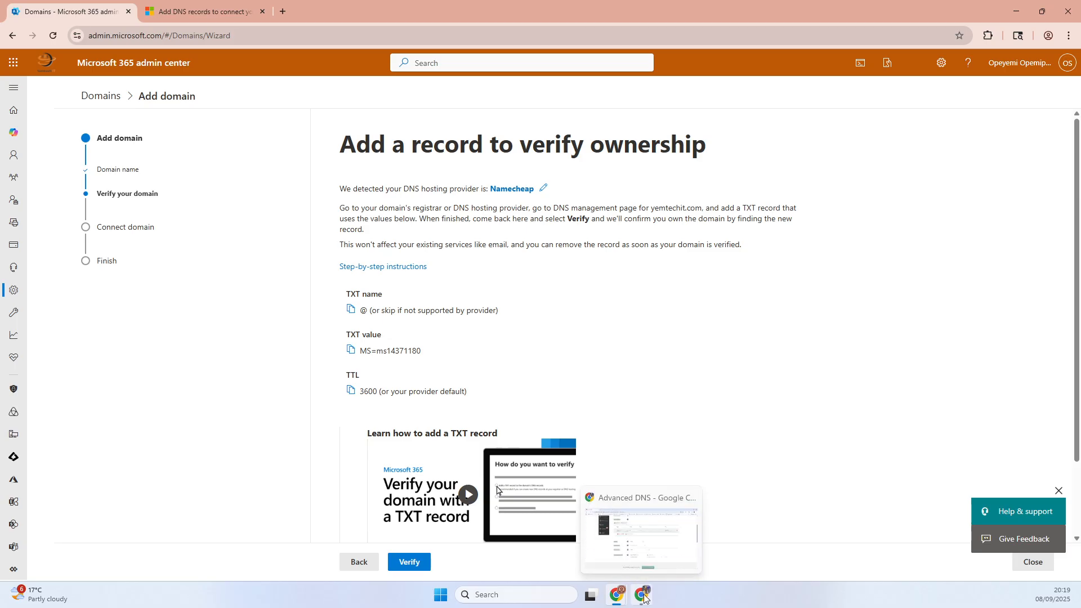
# - Return to Namecheap and paste the copied domain verification code as the TXT record's value
pyautogui.moveTo(615, 590)
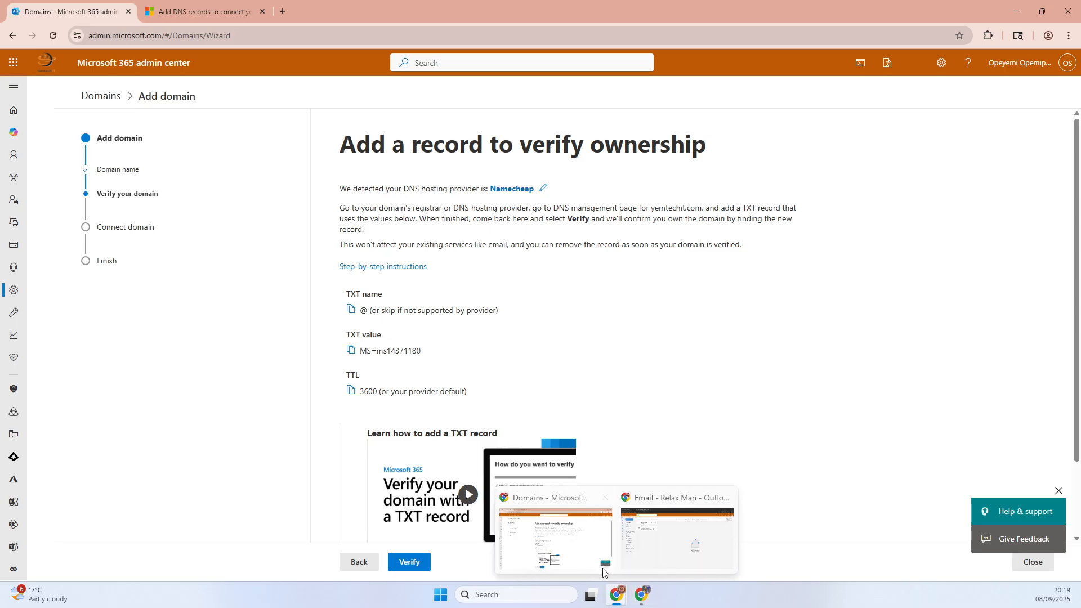
pyautogui.click(599, 564)
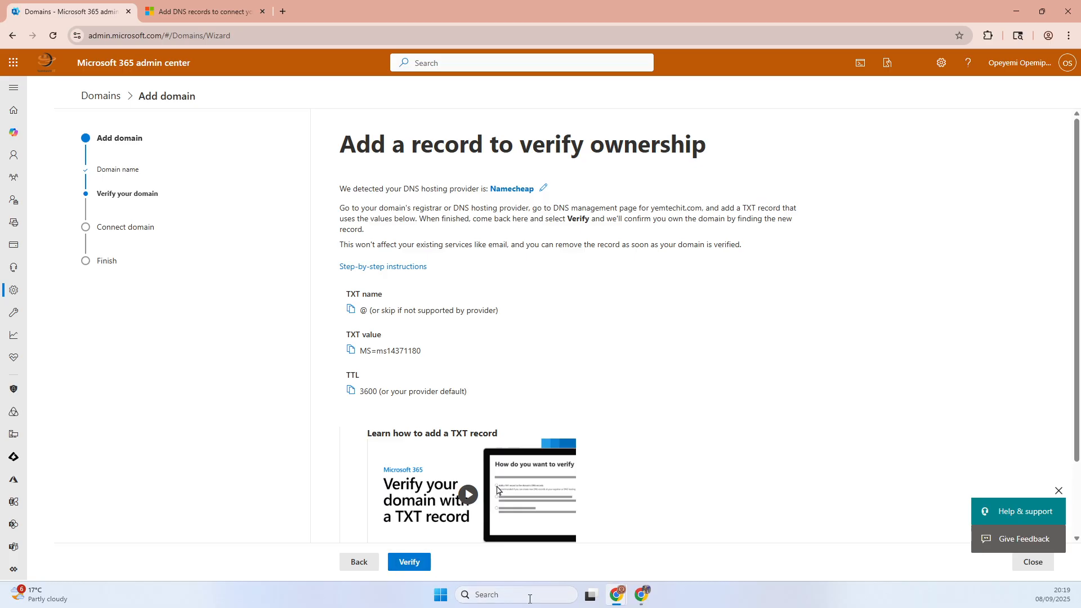
pyautogui.click(640, 597)
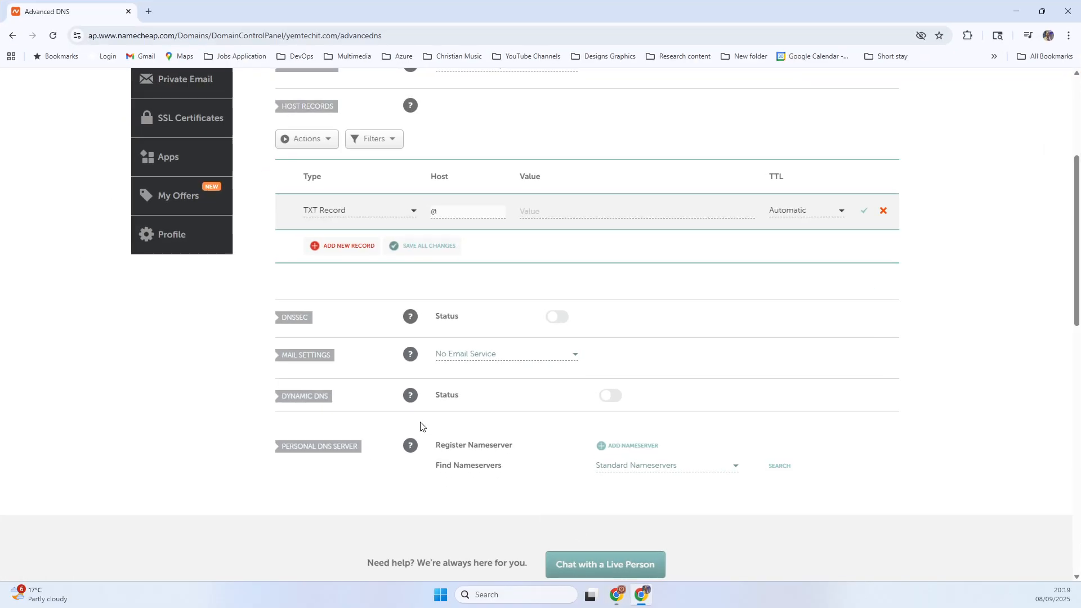
pyautogui.click(554, 213)
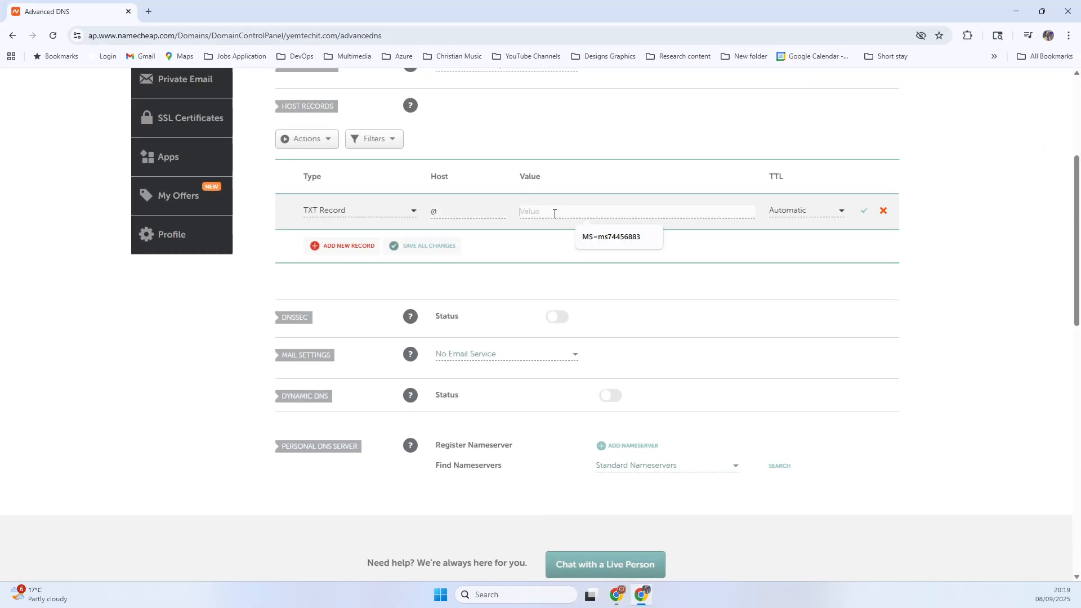
pyautogui.hotkey('ctrl', 'v')
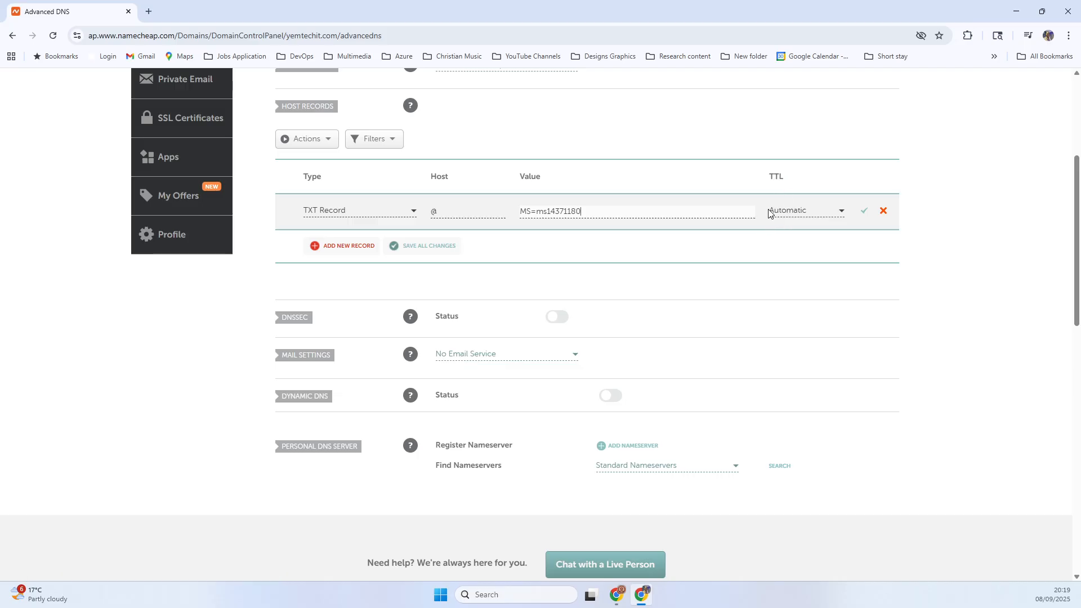
# - Set the TXT record's TTL to 60 min, check it against the TTL in the Microsoft 365 admin center, and save the record
pyautogui.click(795, 213)
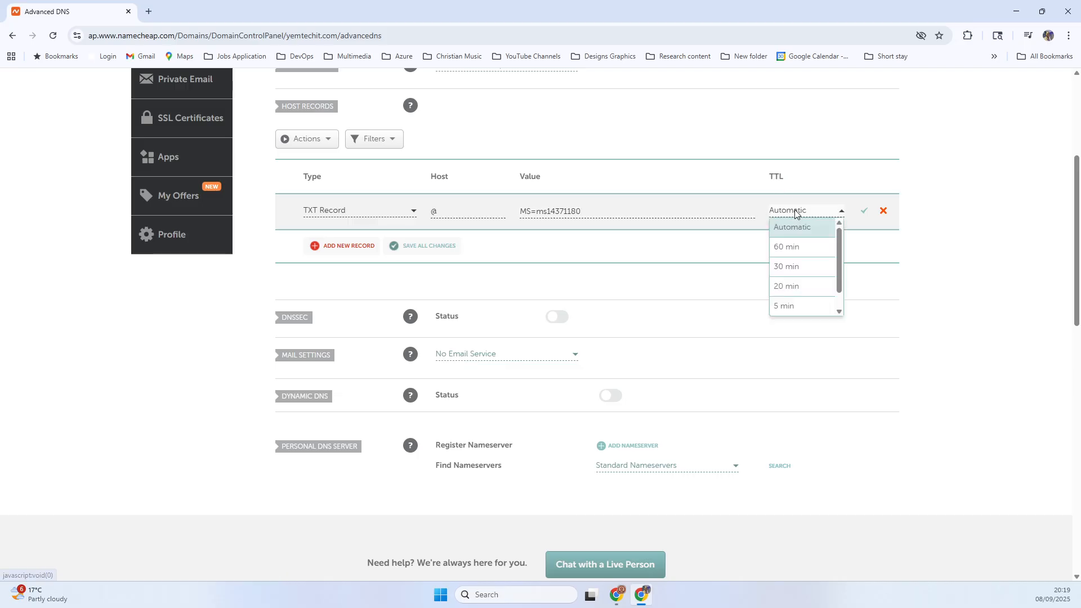
pyautogui.click(794, 246)
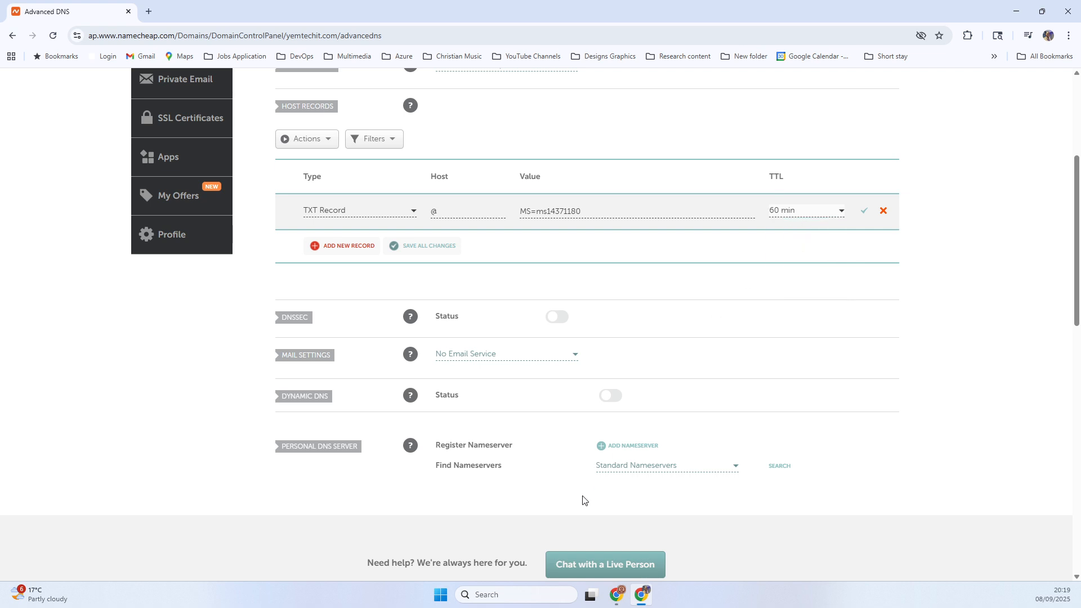
pyautogui.moveTo(641, 593)
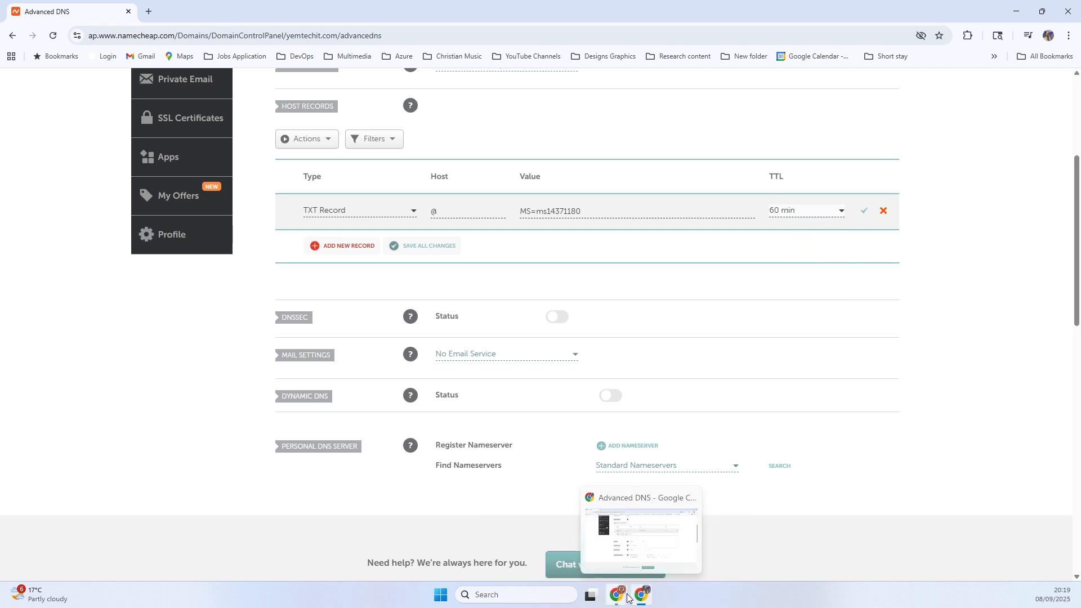
pyautogui.click(598, 562)
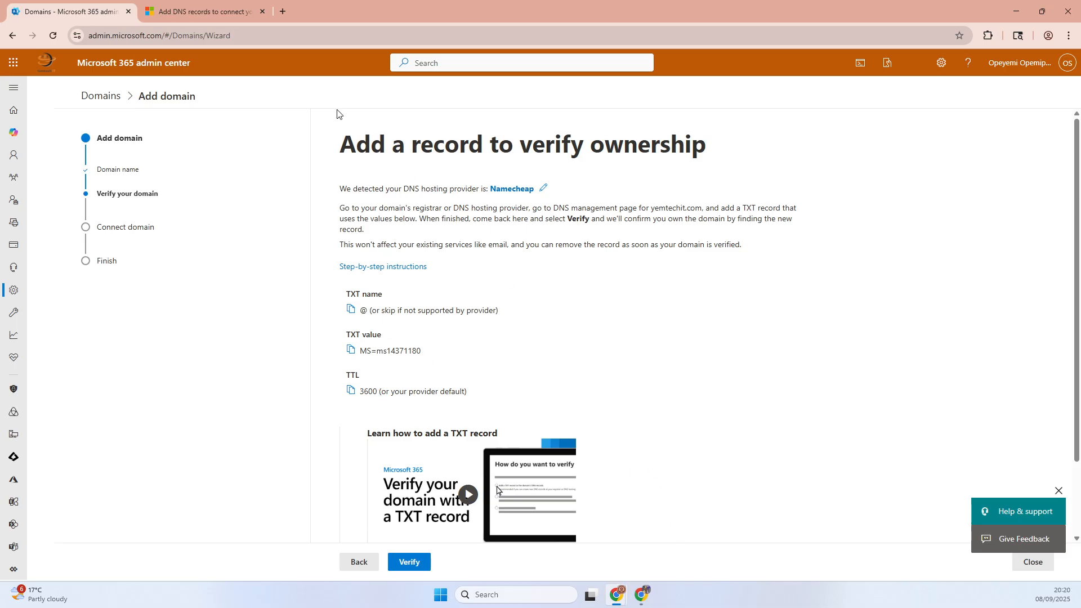
pyautogui.click(649, 596)
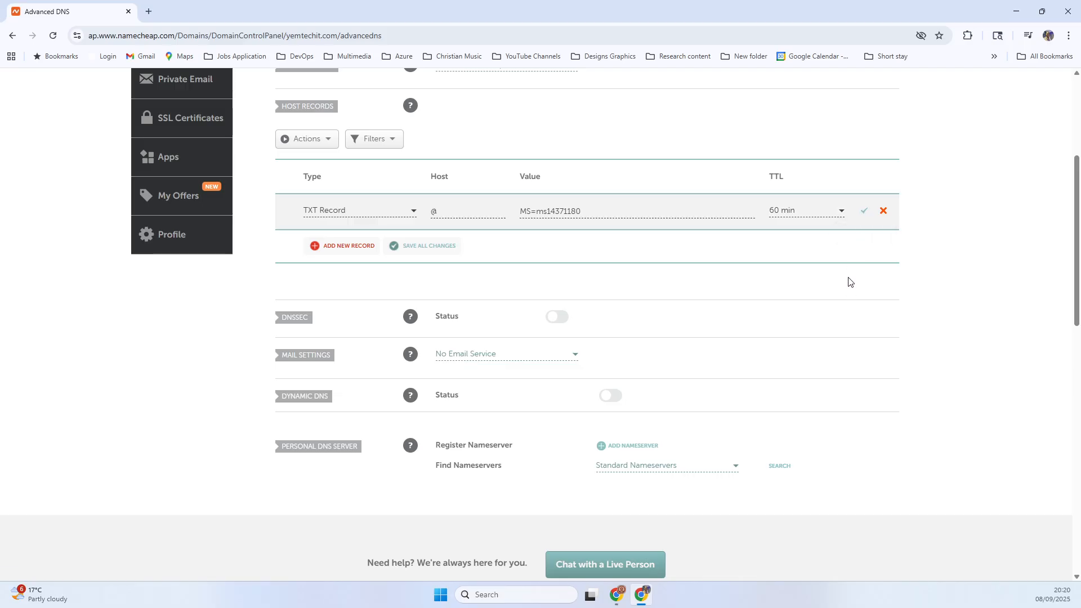
pyautogui.click(861, 214)
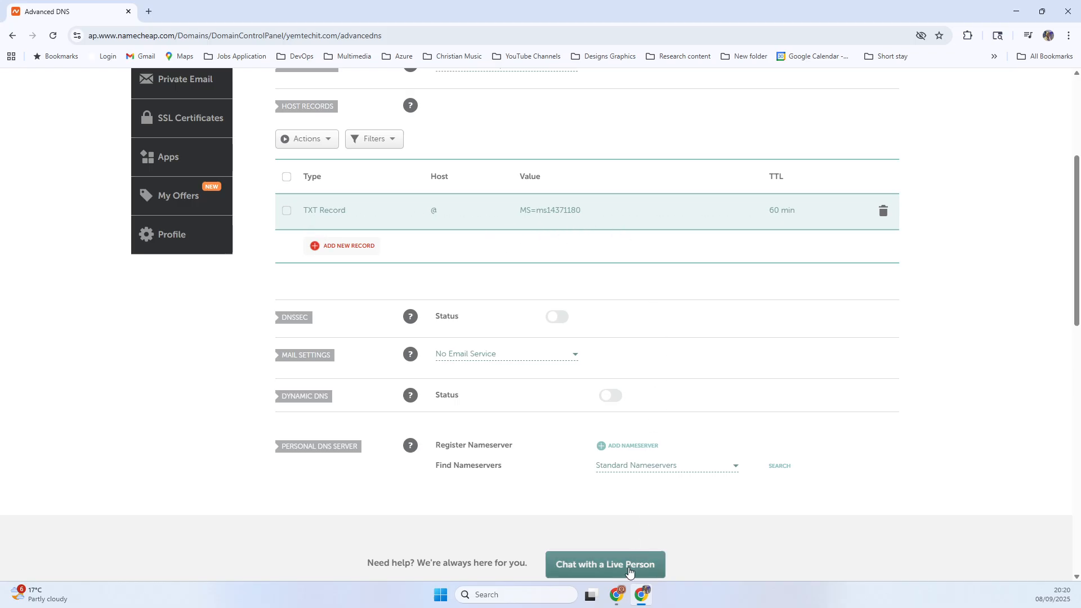
# - Compare the DNS hosting provider detected in the Microsoft 365 admin center with the Namecheap site address, ending in the admin center
pyautogui.moveTo(617, 591)
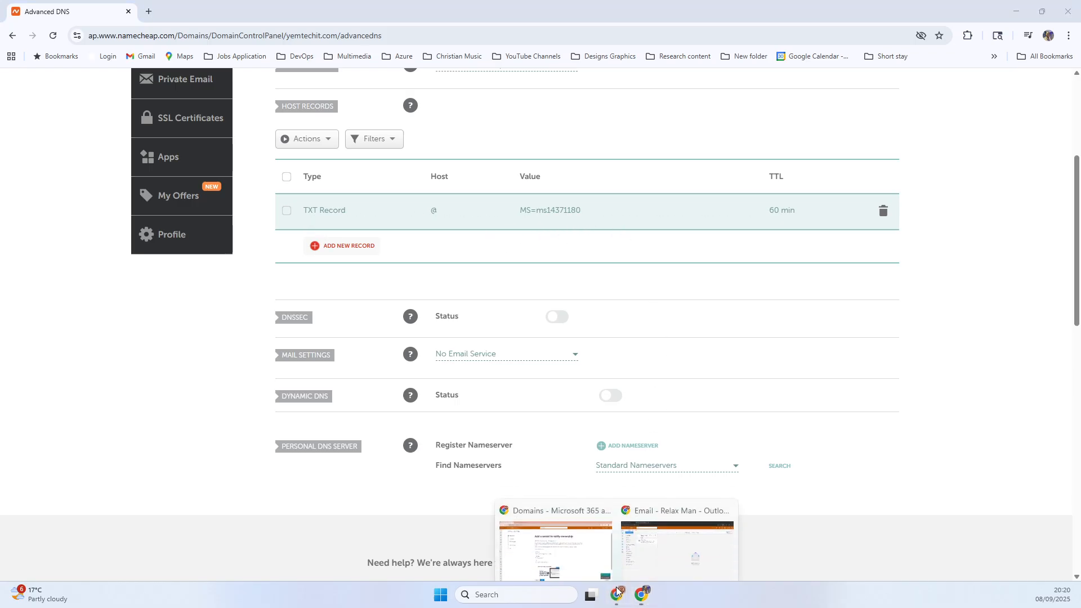
pyautogui.click(587, 537)
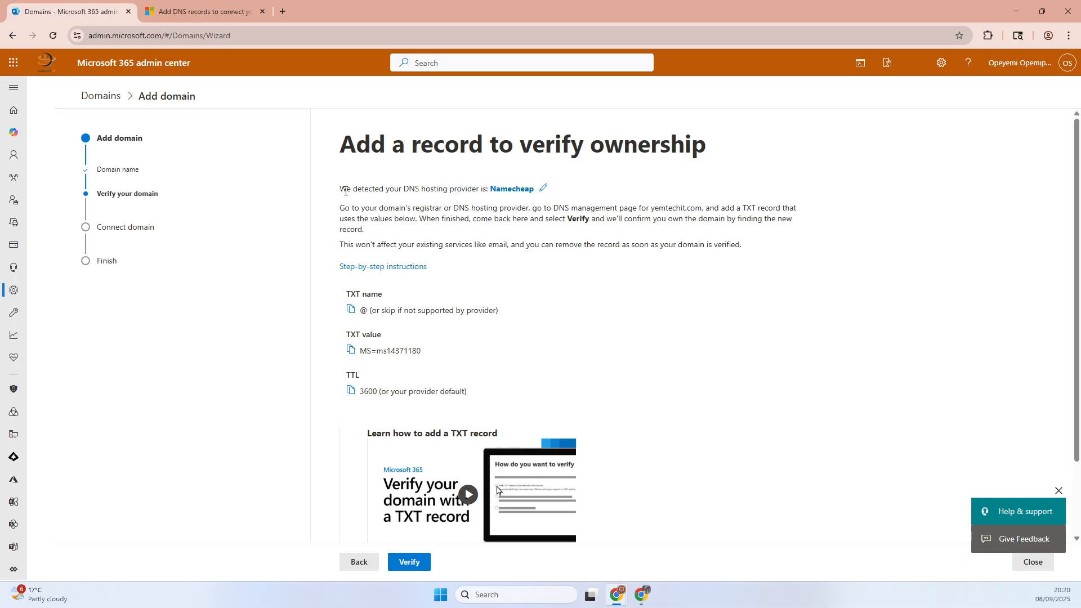
pyautogui.moveTo(345, 191); pyautogui.dragTo(493, 193)
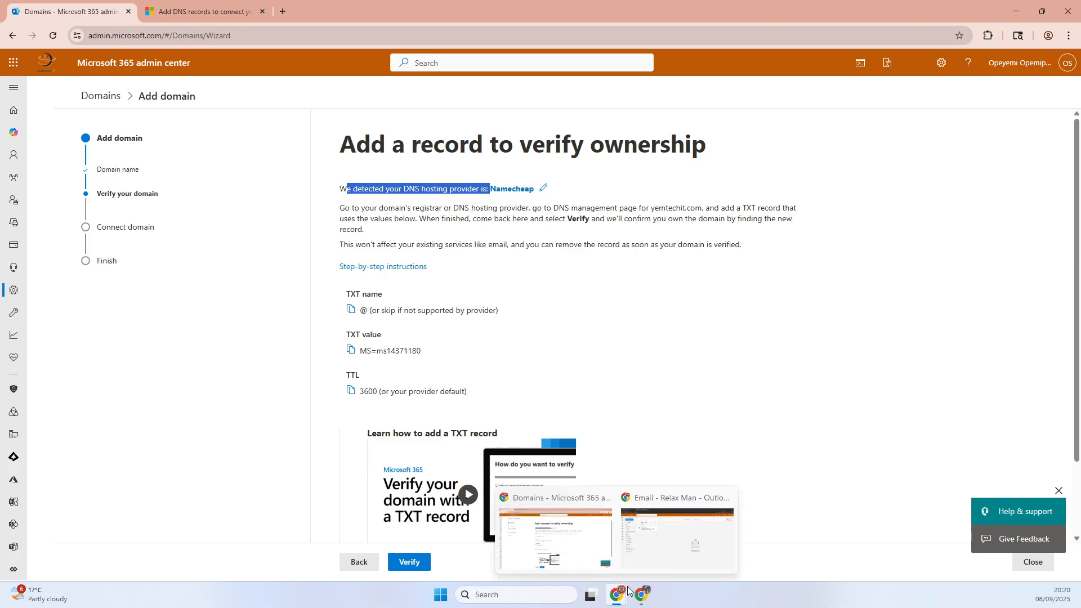
pyautogui.click(643, 598)
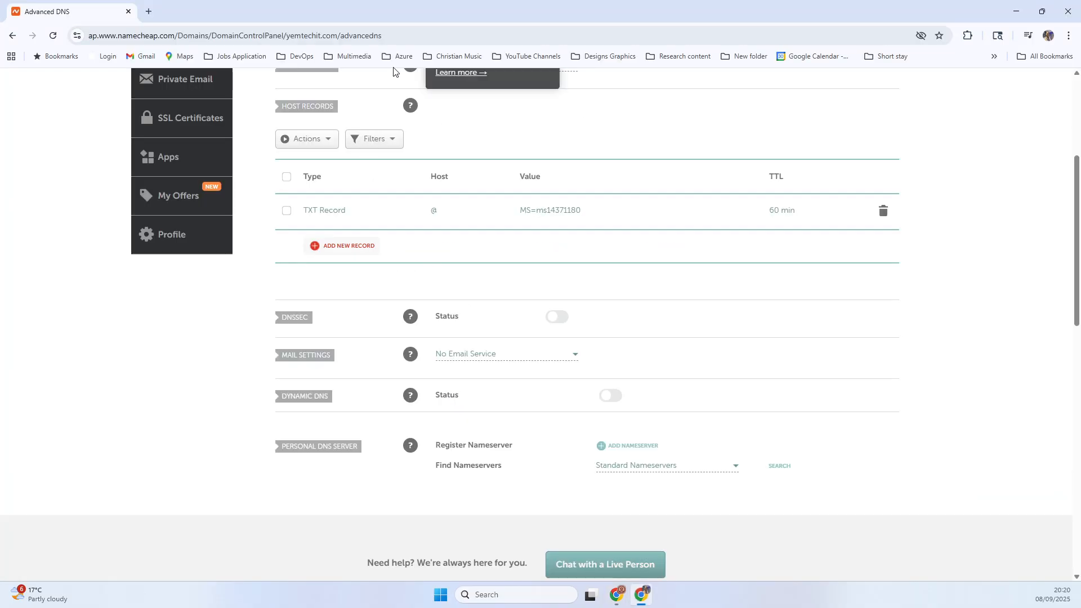
pyautogui.click(151, 37)
pyautogui.moveTo(158, 37); pyautogui.dragTo(120, 40)
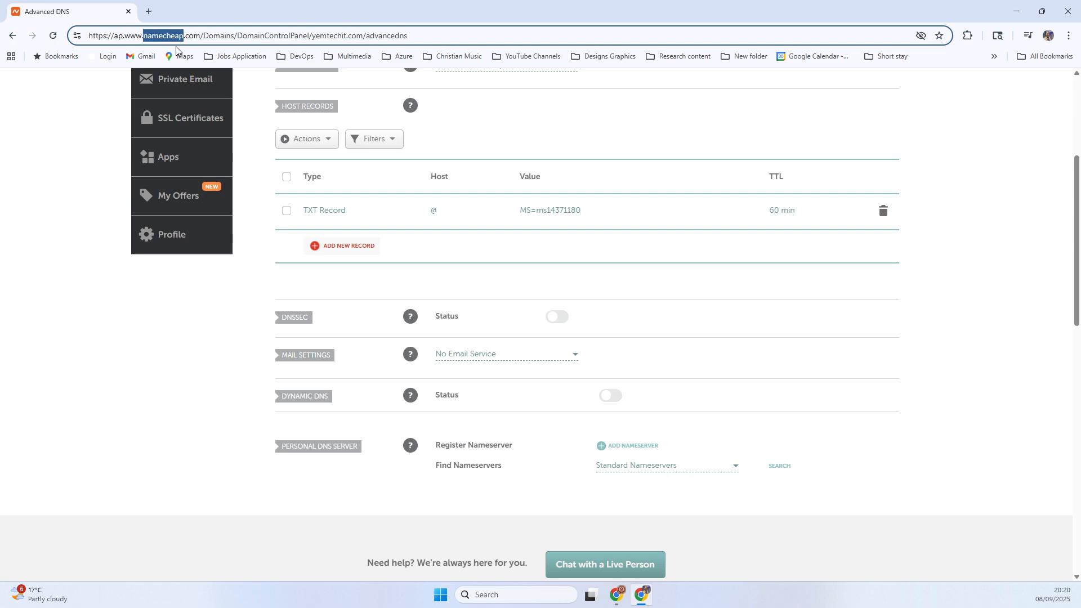
pyautogui.click(1011, 19)
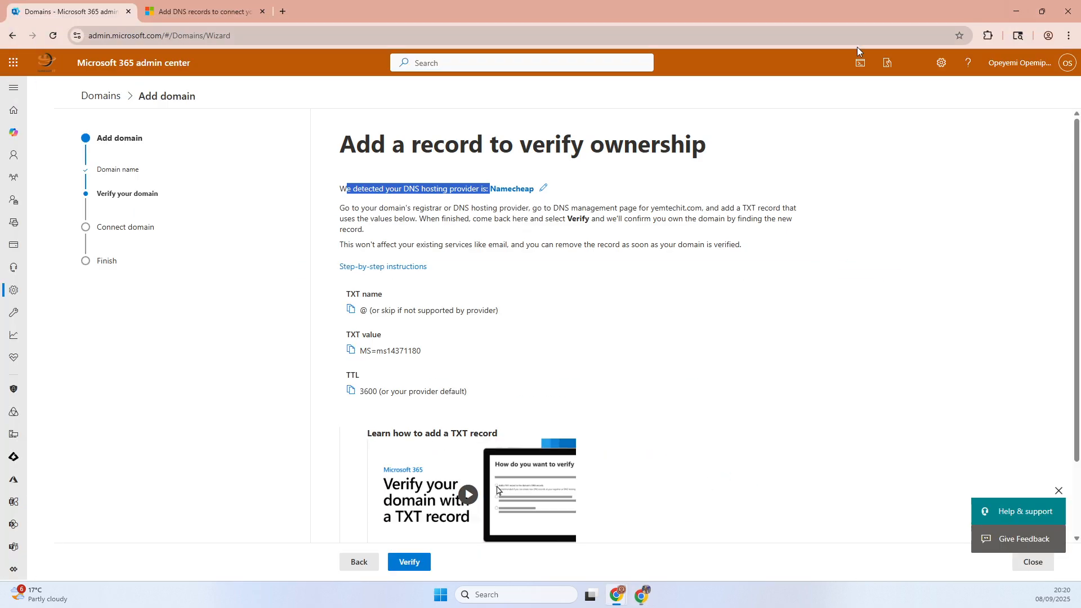
# - Verify ownership of yemtechit.com and continue connecting the domain with the option Add your own DNS records
pyautogui.click(409, 563)
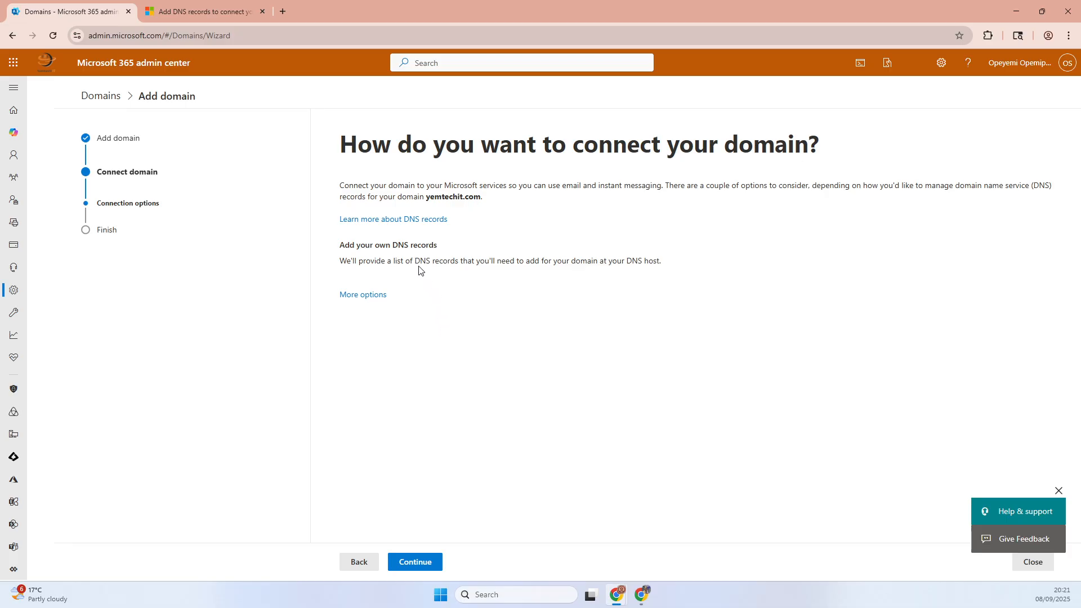
pyautogui.click(382, 296)
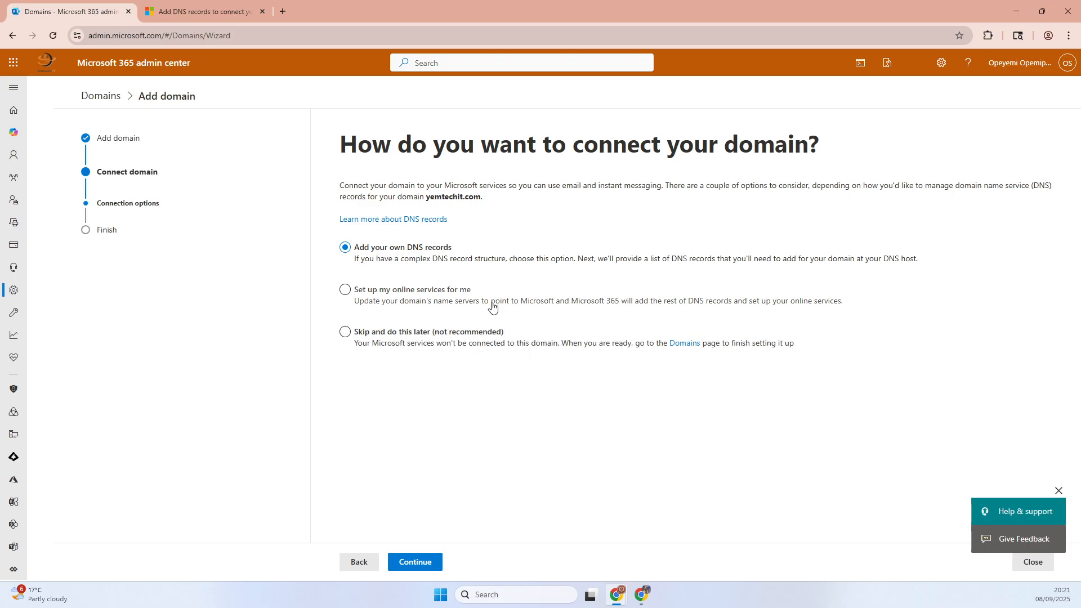
pyautogui.click(426, 563)
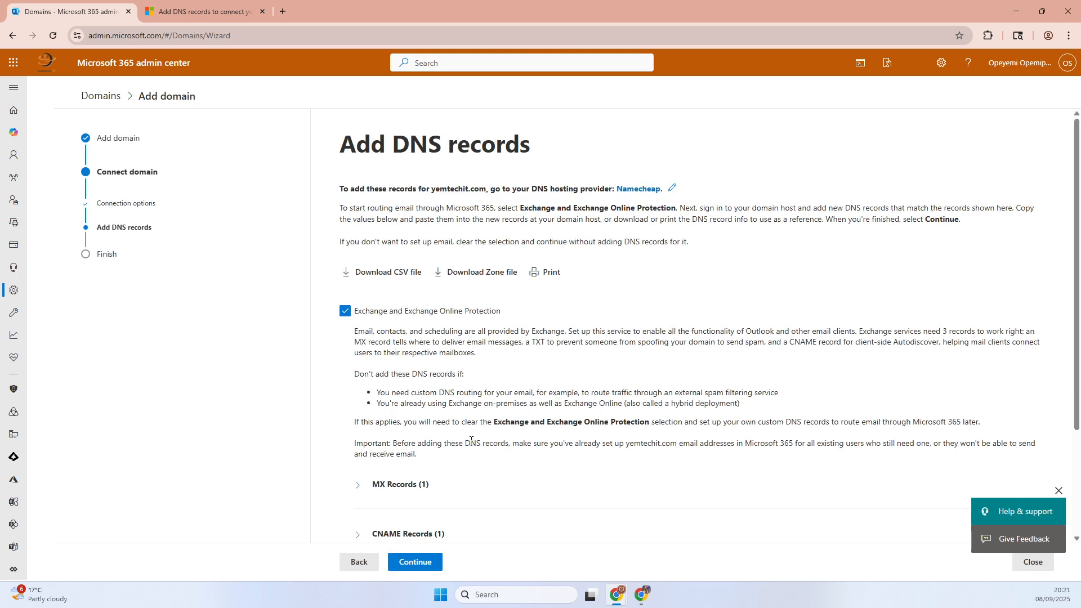
# - Expand the MX records required for yemtechit.com, copy the expected host name, and switch to Namecheap
pyautogui.scroll(-3, 471, 445)
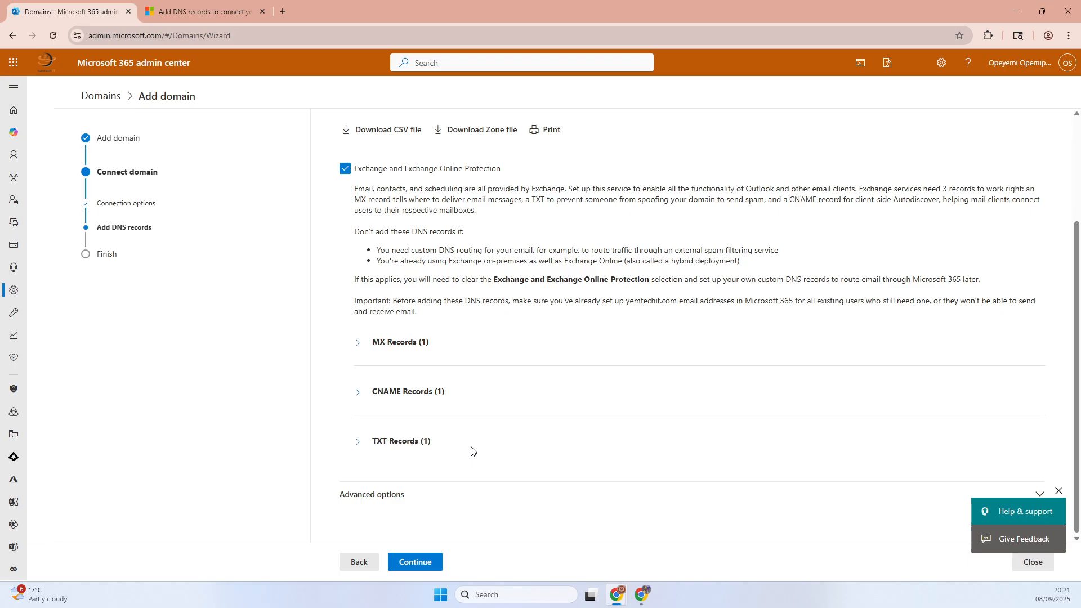
pyautogui.click(357, 344)
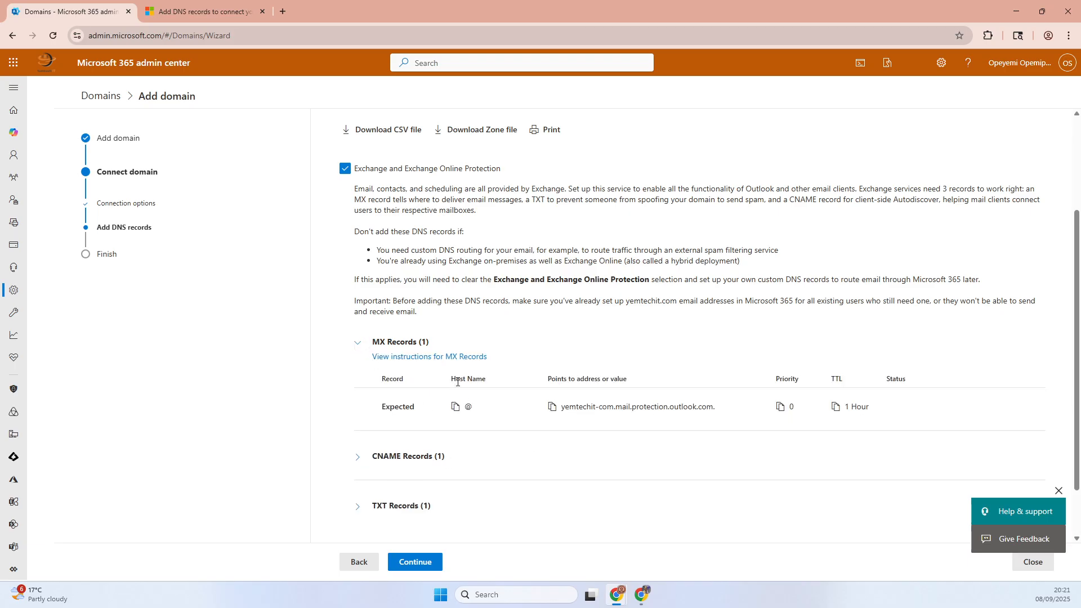
pyautogui.click(455, 406)
pyautogui.click(641, 595)
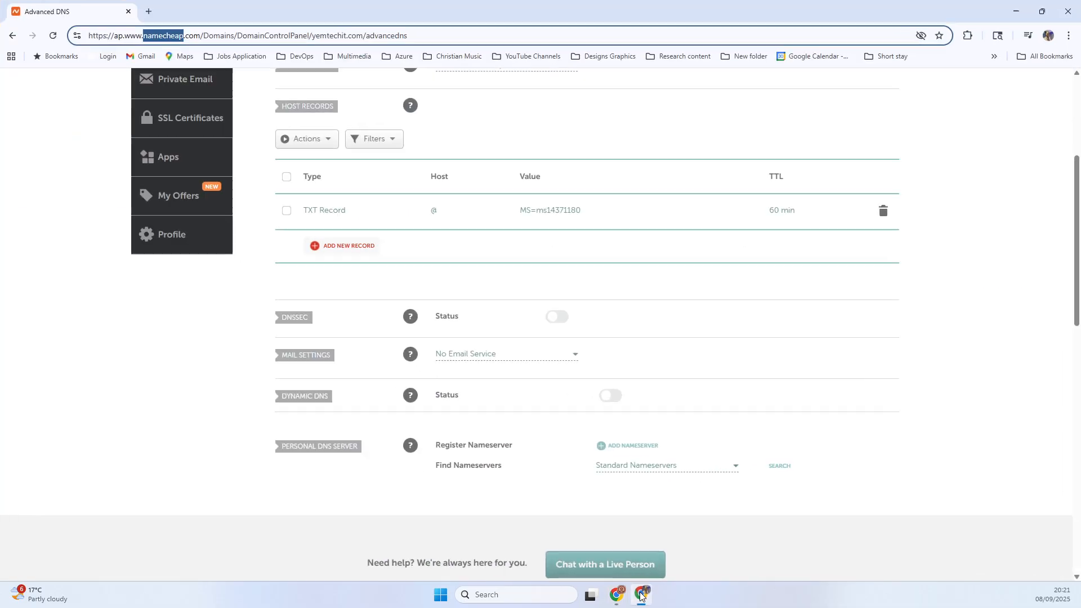
pyautogui.click(341, 246)
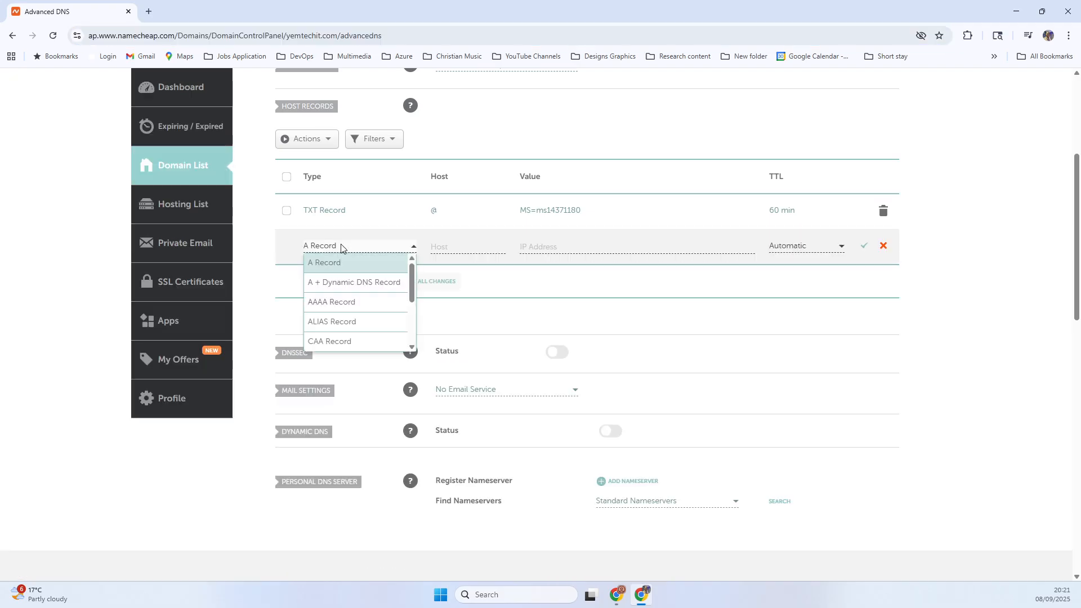
pyautogui.moveTo(619, 588)
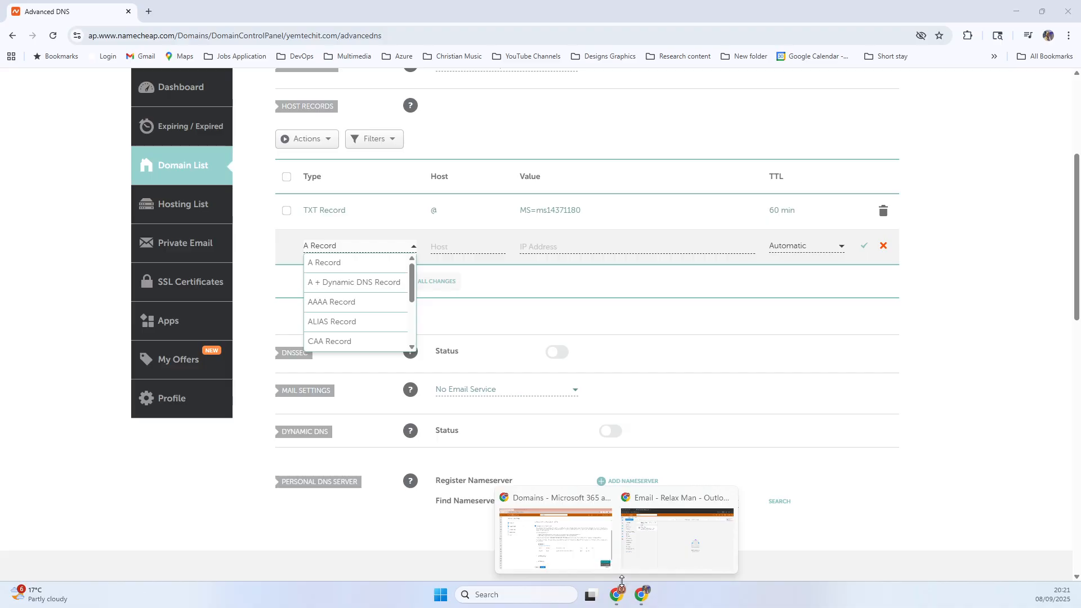
pyautogui.click(573, 543)
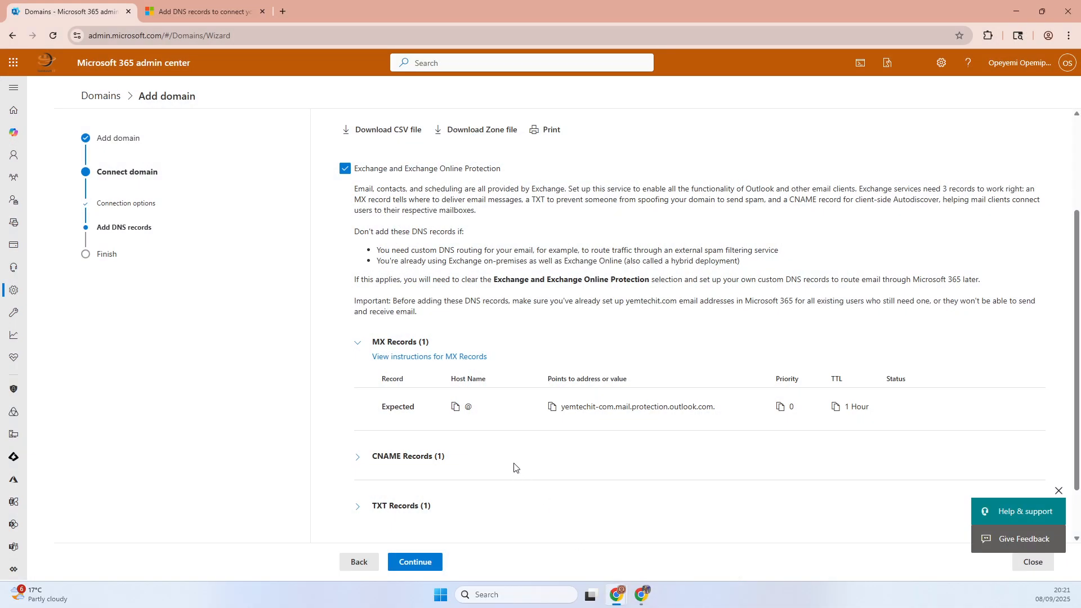
pyautogui.moveTo(373, 342); pyautogui.dragTo(419, 343)
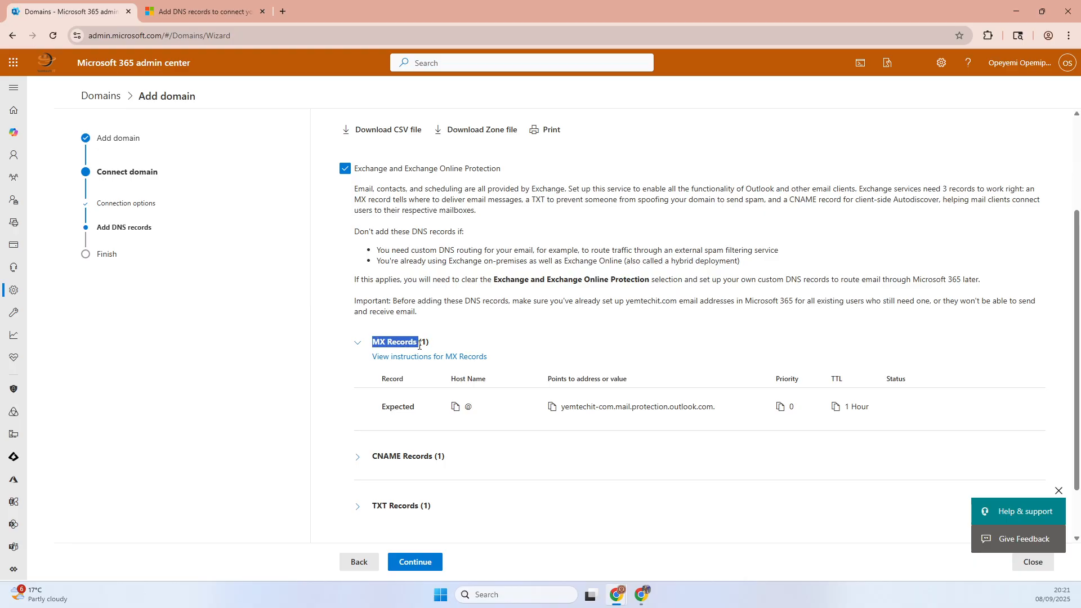
pyautogui.click(642, 601)
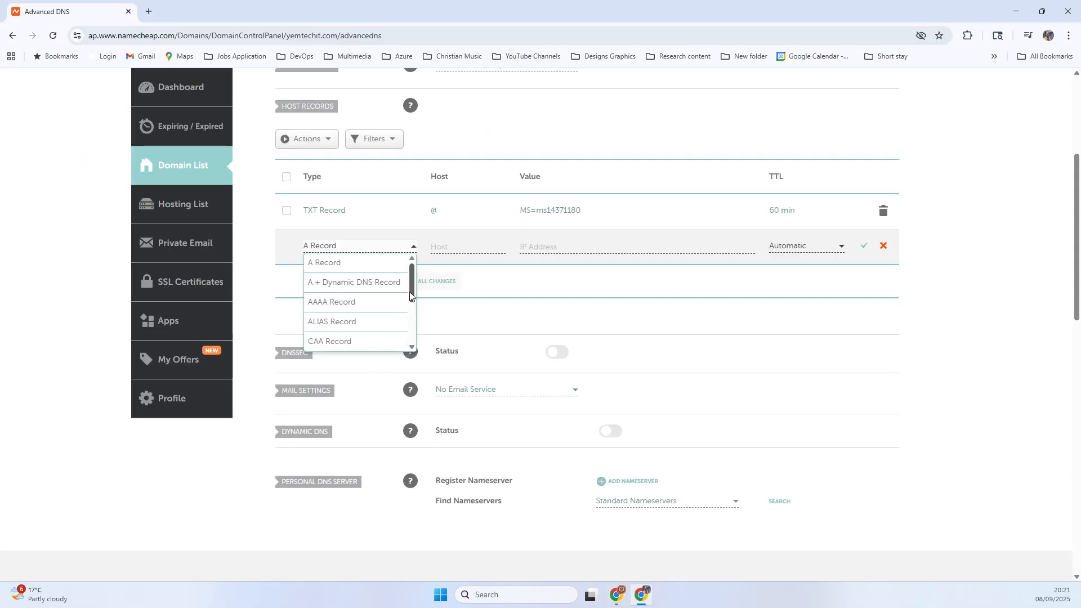
pyautogui.moveTo(411, 286); pyautogui.dragTo(403, 330)
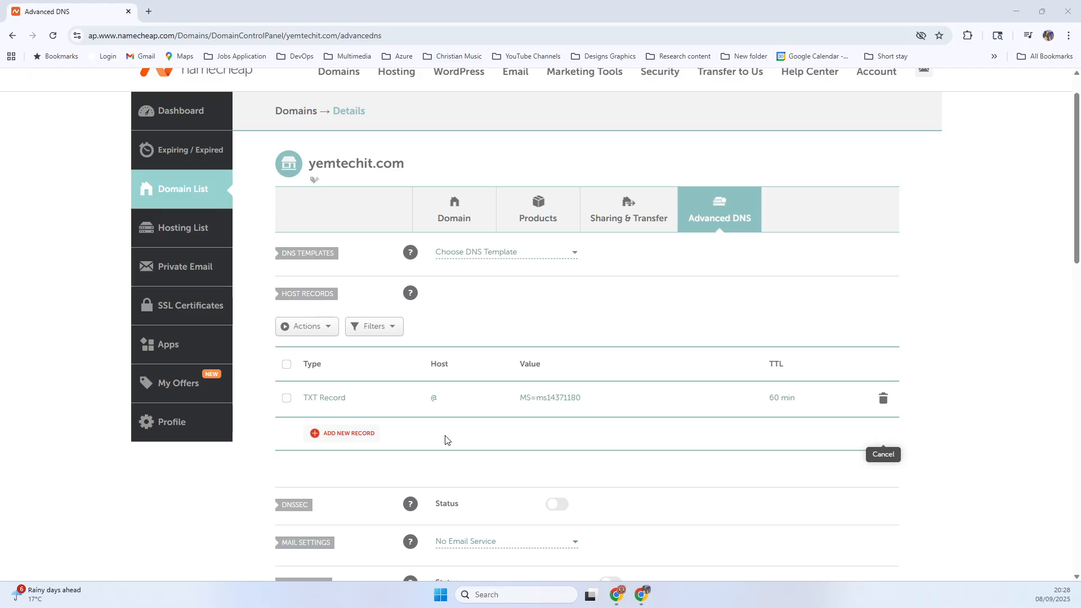
# - Set the mail settings for yemtechit.com to Custom MX
pyautogui.scroll(-3, 445, 440)
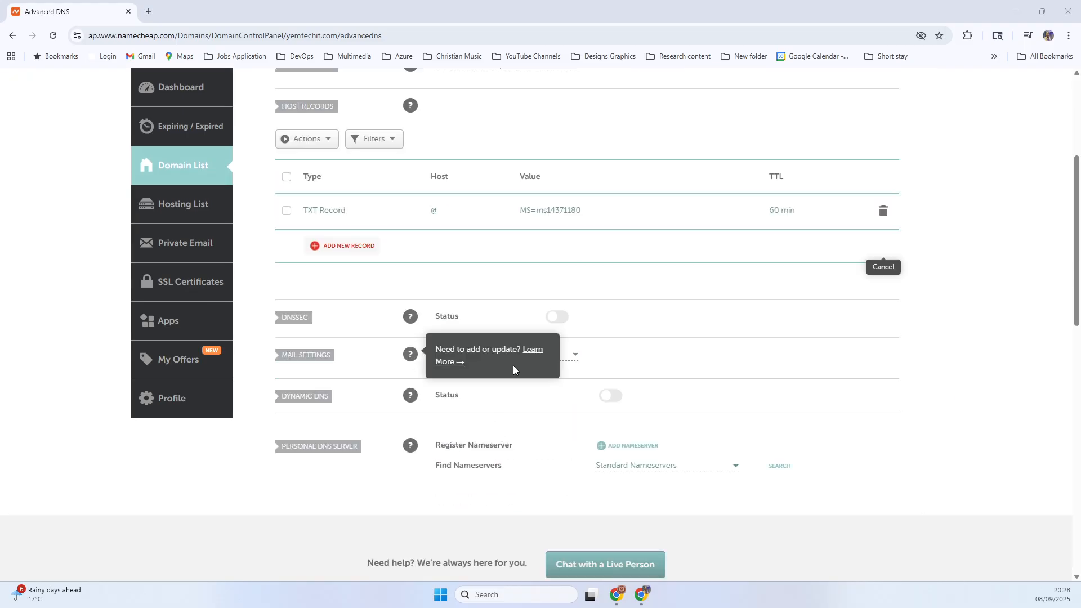
pyautogui.click(574, 355)
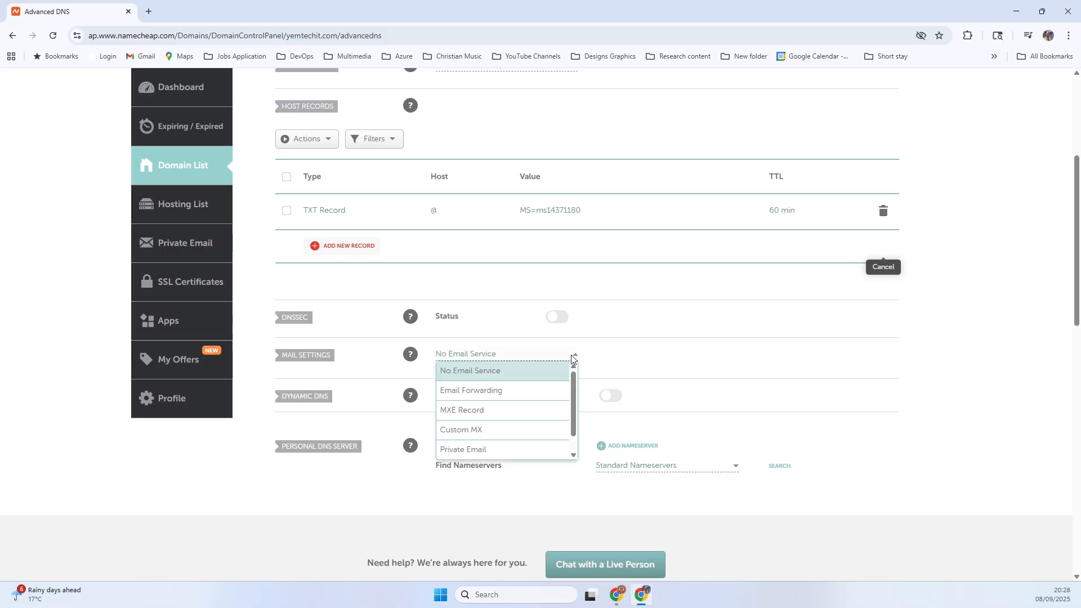
pyautogui.click(472, 430)
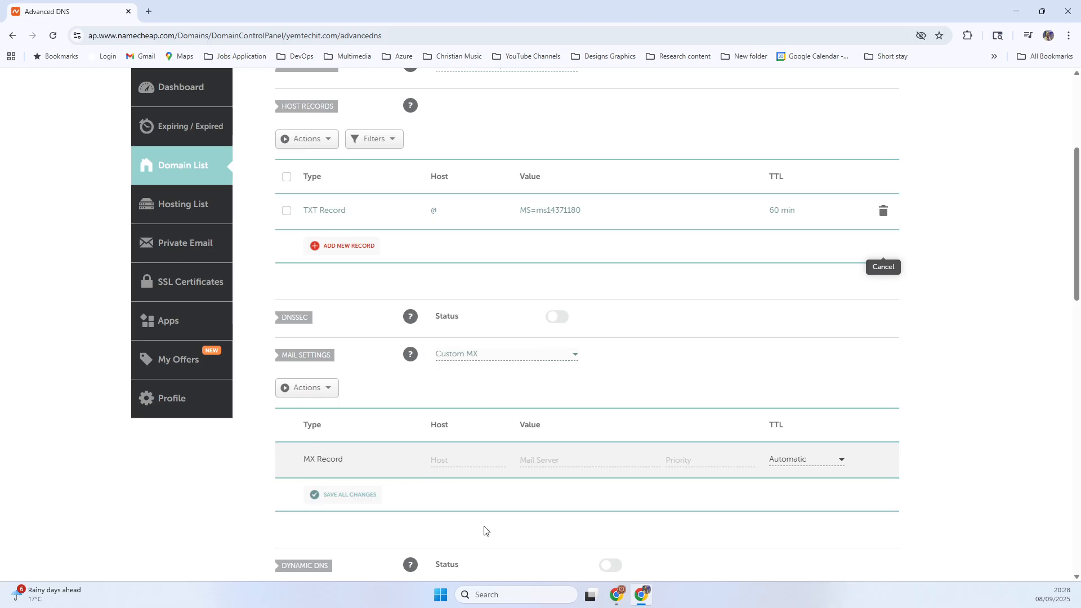
# - Copy the expected MX host name from the Microsoft 365 admin center and enter @ as the MX record's host in Namecheap
pyautogui.click(623, 597)
pyautogui.click(91, 11)
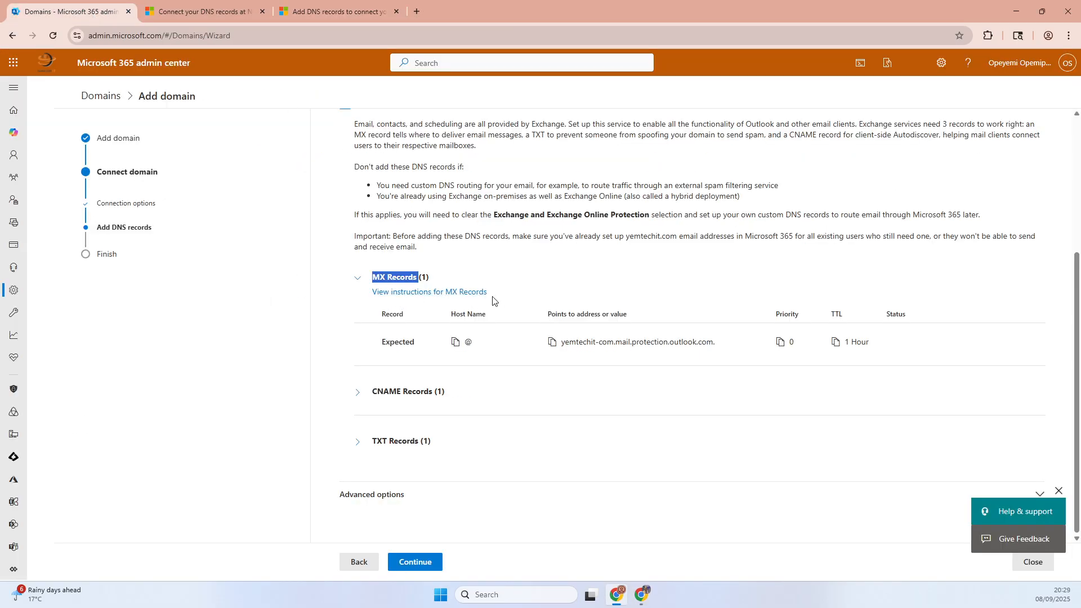
pyautogui.click(454, 342)
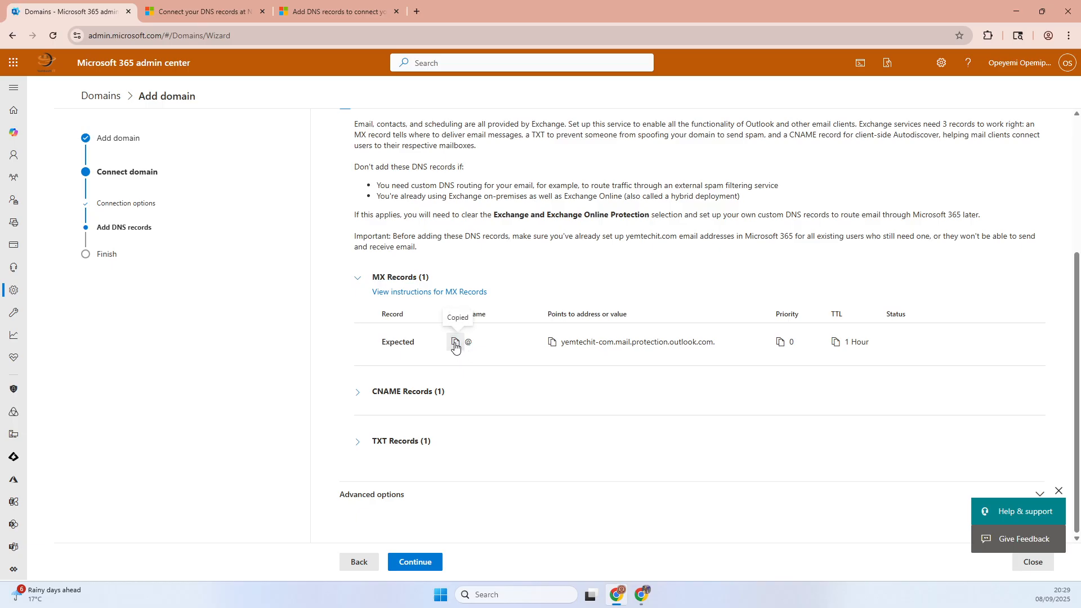
pyautogui.click(642, 594)
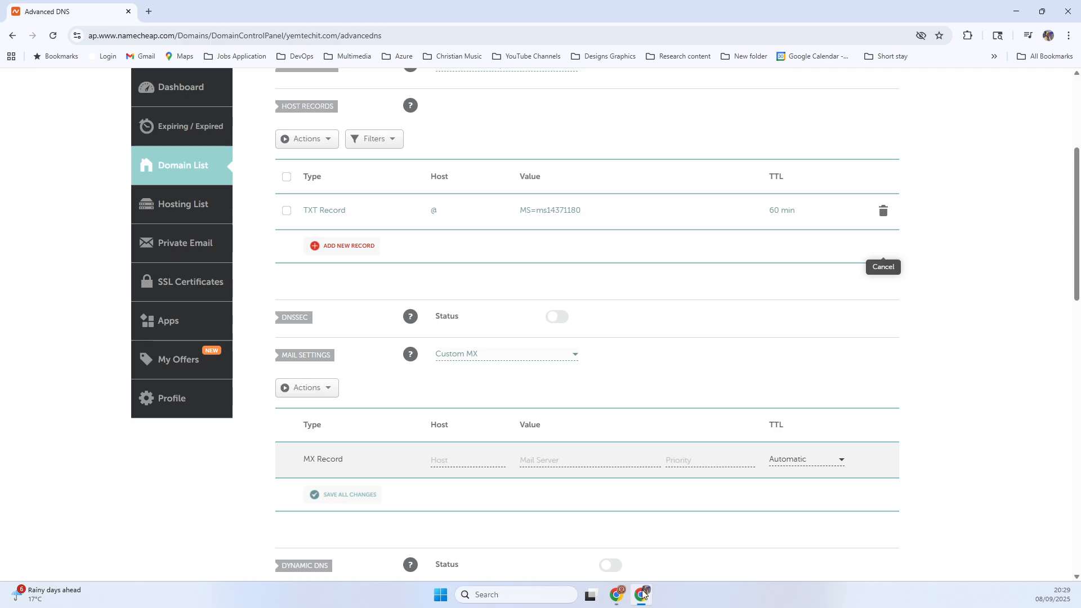
pyautogui.click(453, 459)
pyautogui.write('@')
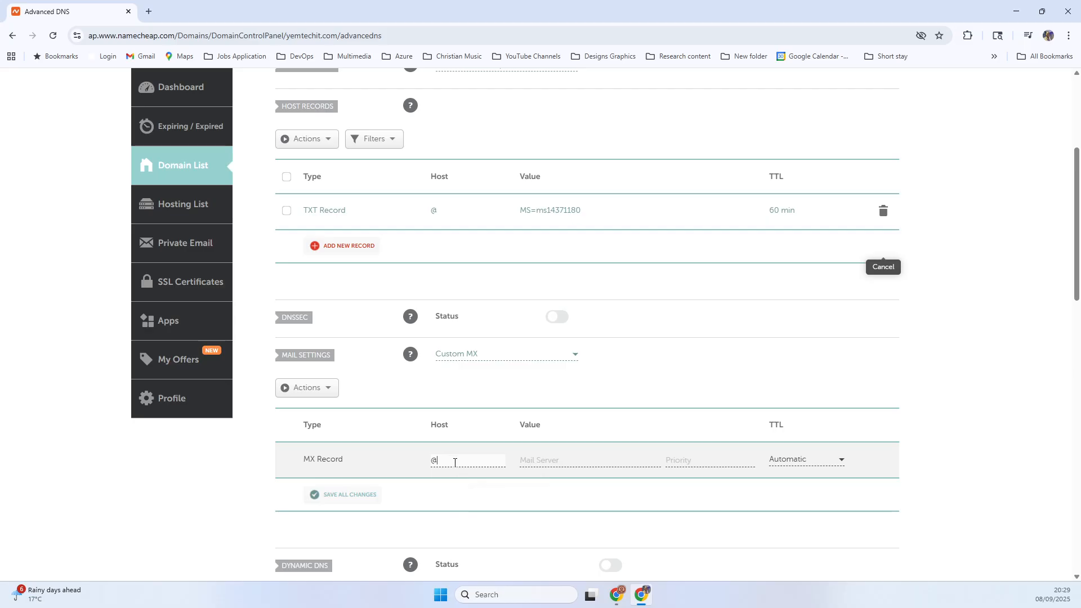
# - Copy the expected MX address from the admin center into the Namecheap record as yemtechit-com.mail.protection.outlook.com, and set its TTL to 60 min
pyautogui.click(642, 594)
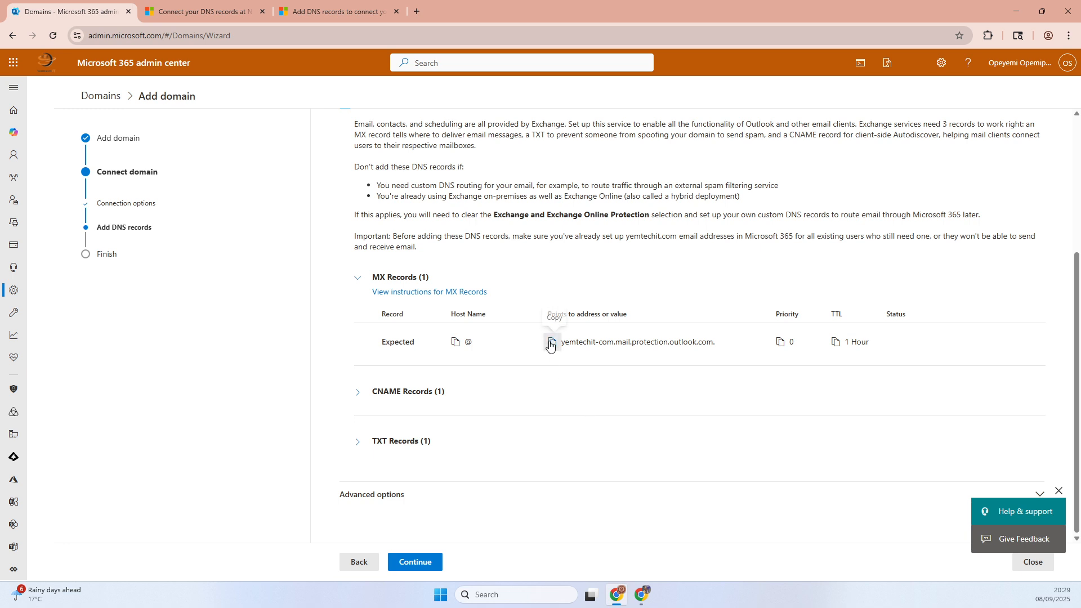
pyautogui.click(551, 342)
pyautogui.click(641, 595)
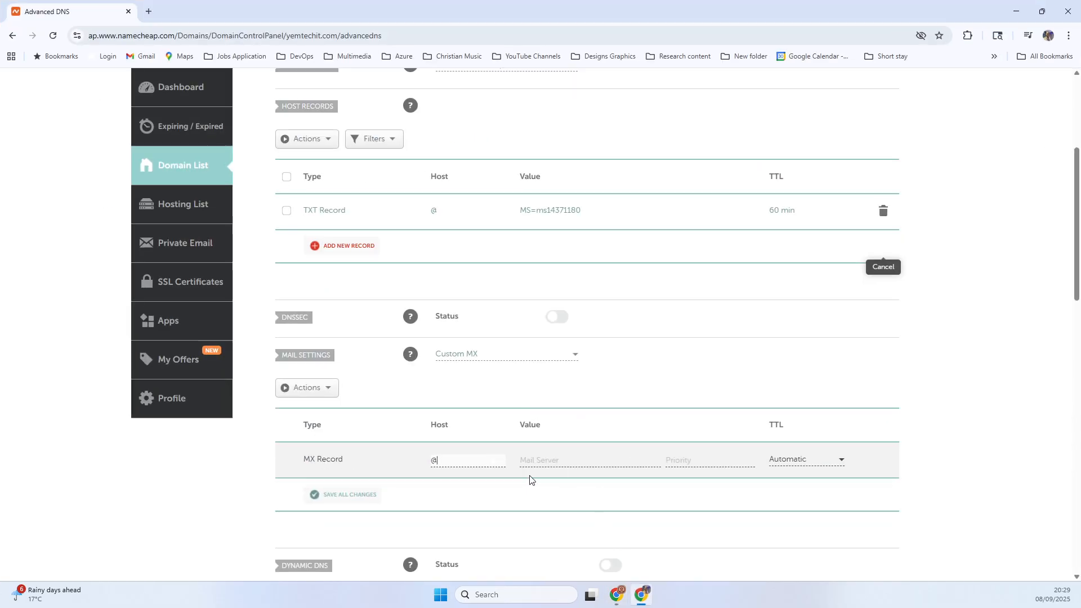
pyautogui.click(543, 458)
pyautogui.hotkey('ctrl', 'v')
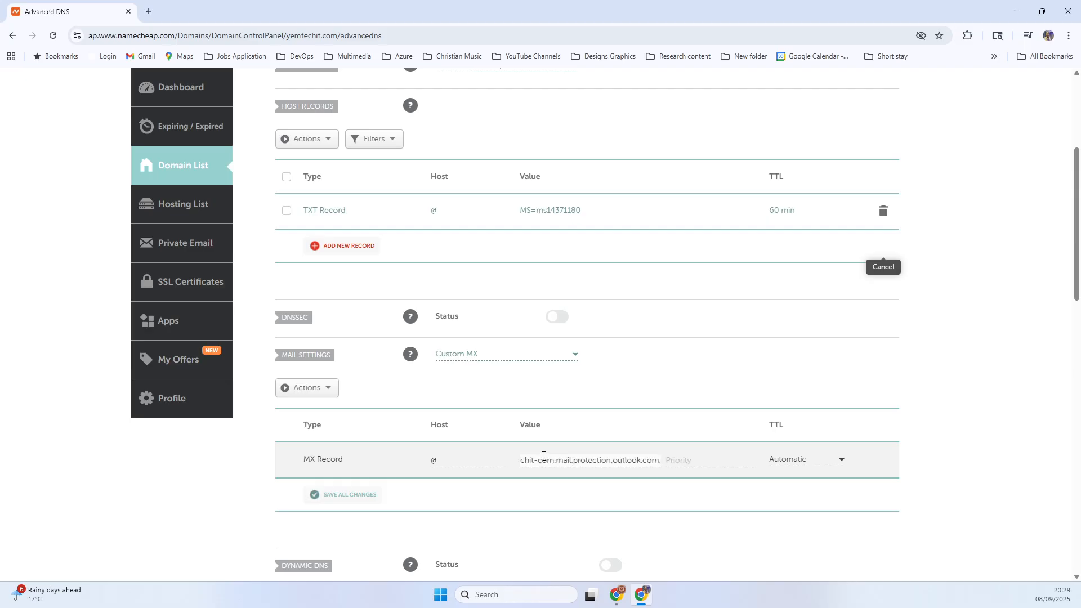
pyautogui.press('BackSpace')
pyautogui.click(820, 463)
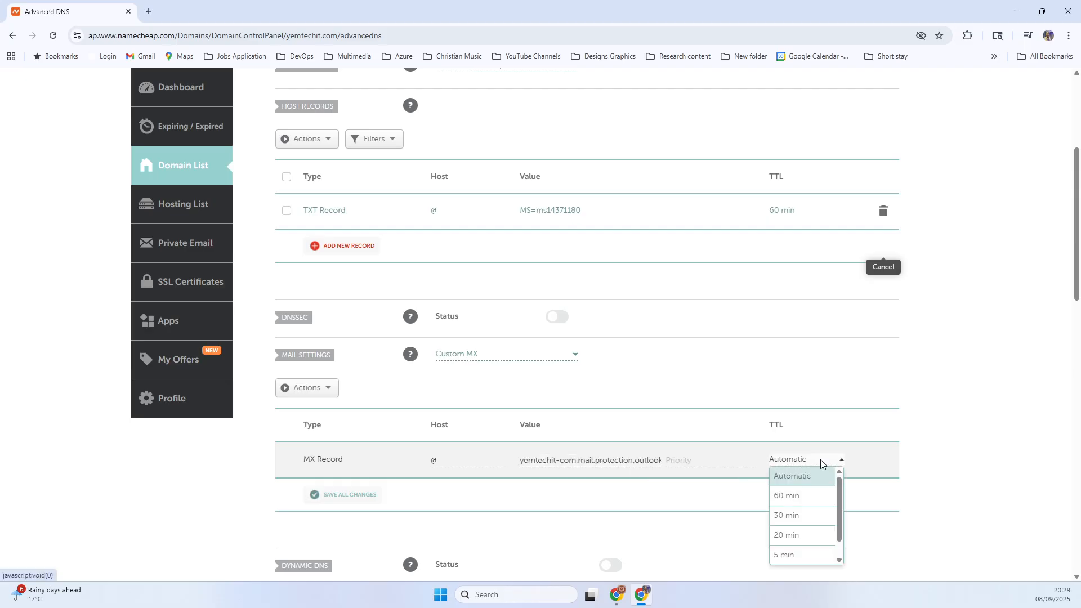
pyautogui.click(796, 496)
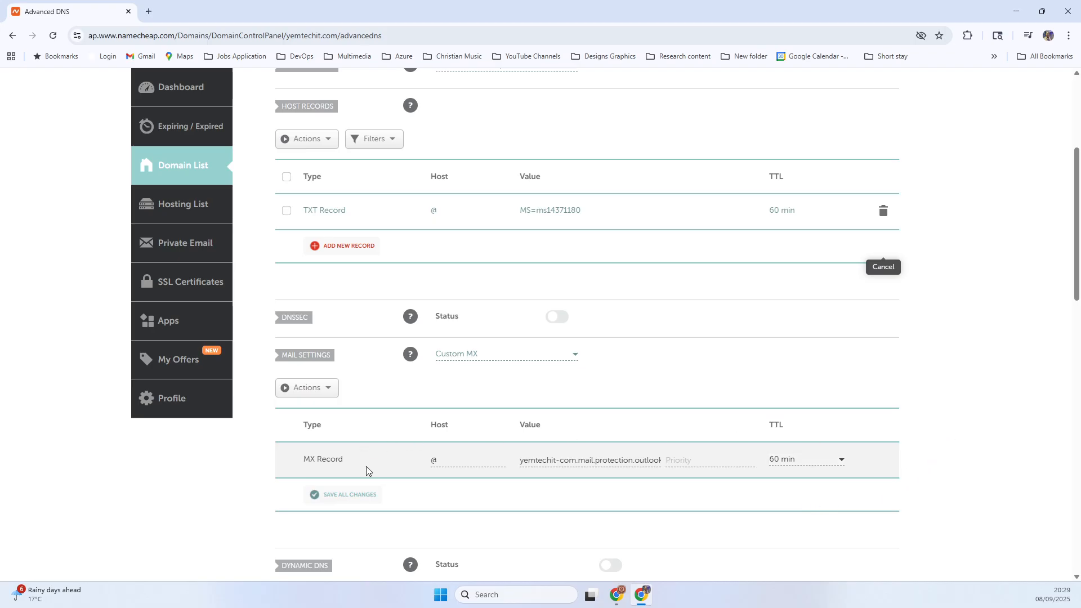
pyautogui.scroll(-3, 366, 472)
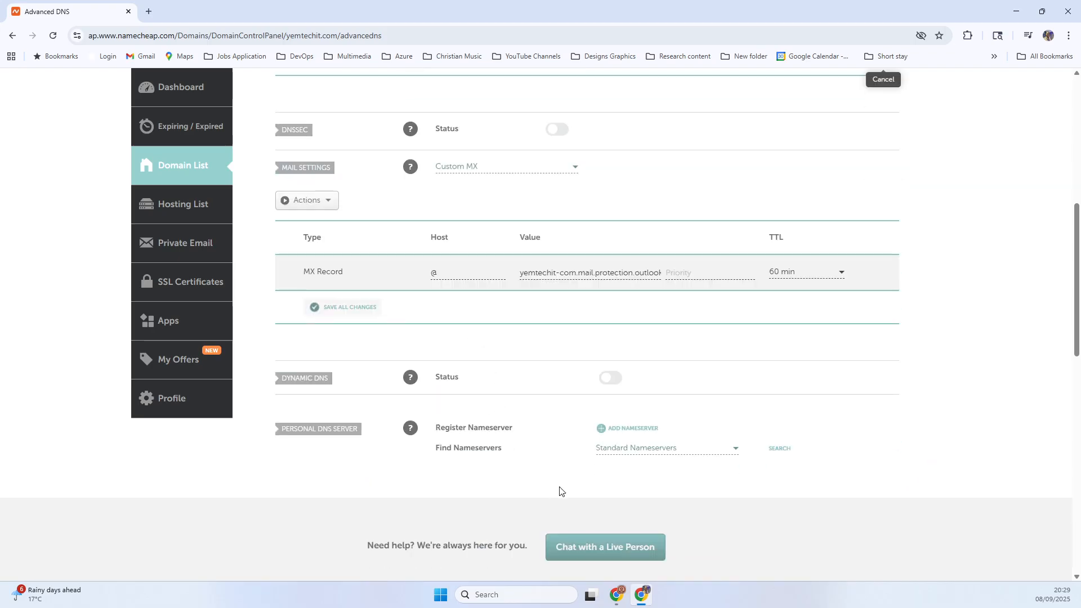
# - Expand the CNAME records in the Microsoft 365 admin center, copy the expected host name autodiscover, and return to Namecheap
pyautogui.click(640, 595)
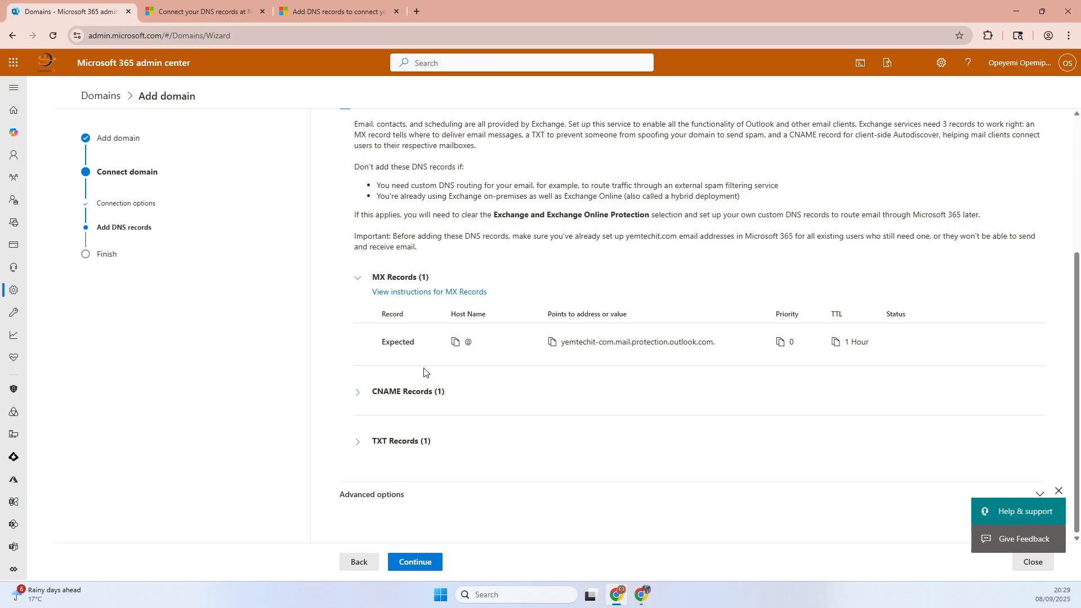
pyautogui.click(362, 392)
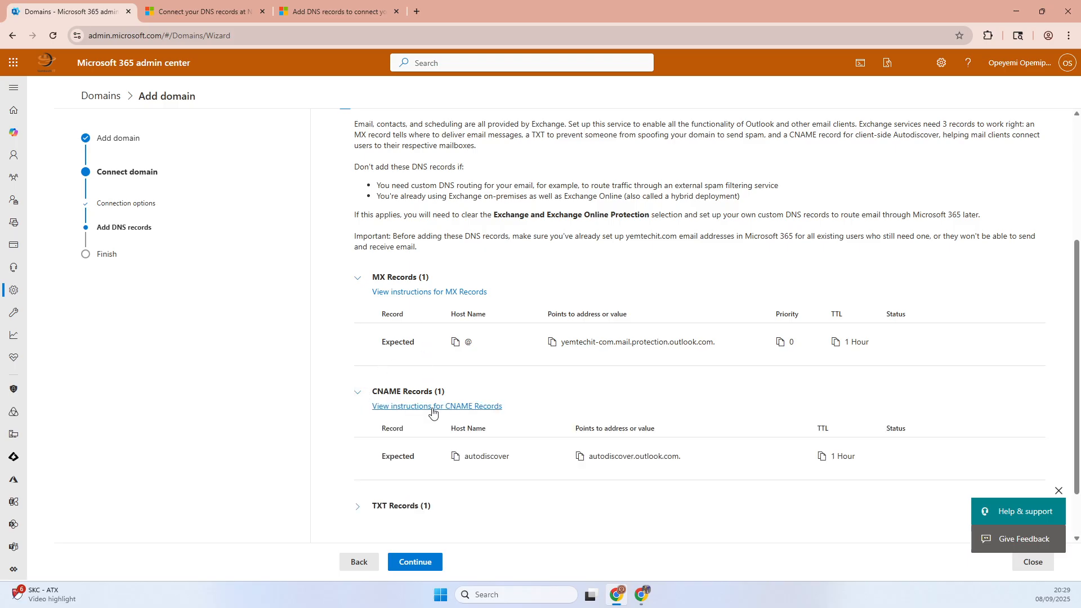
pyautogui.click(454, 456)
pyautogui.click(619, 594)
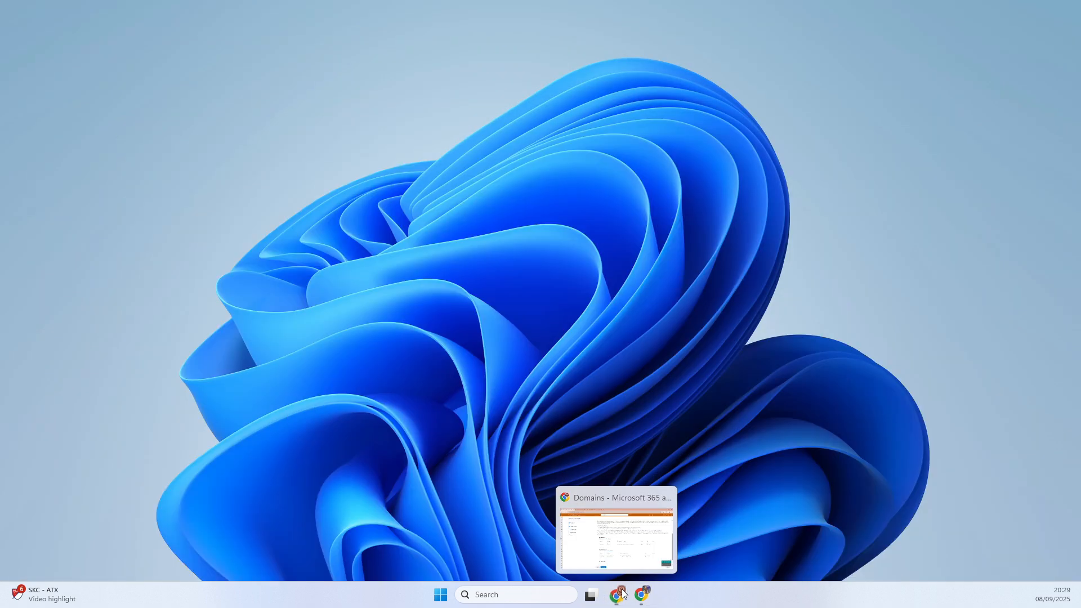
pyautogui.click(619, 588)
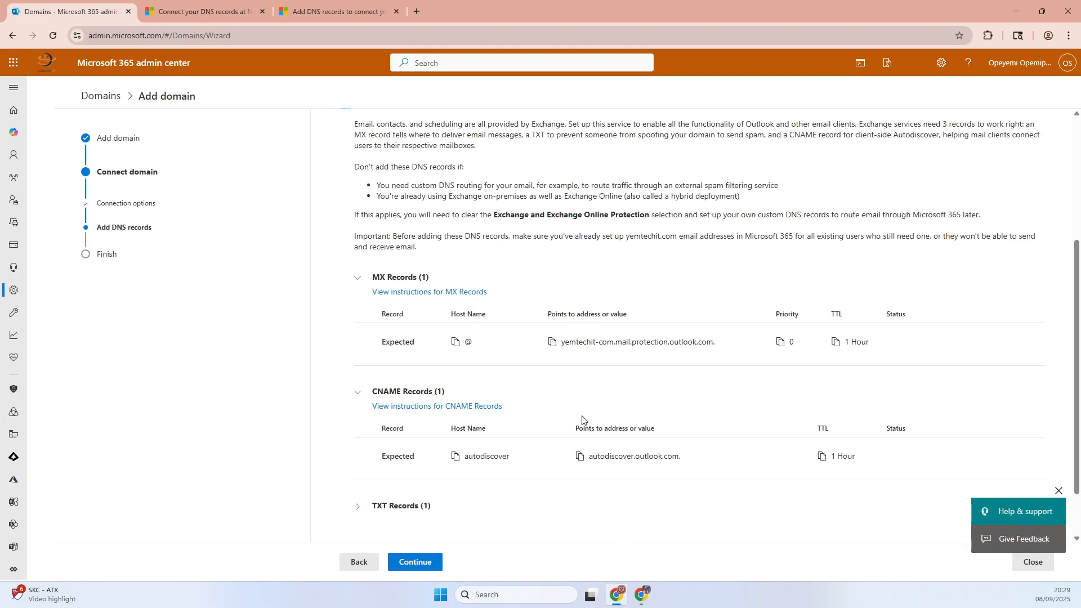
pyautogui.click(641, 595)
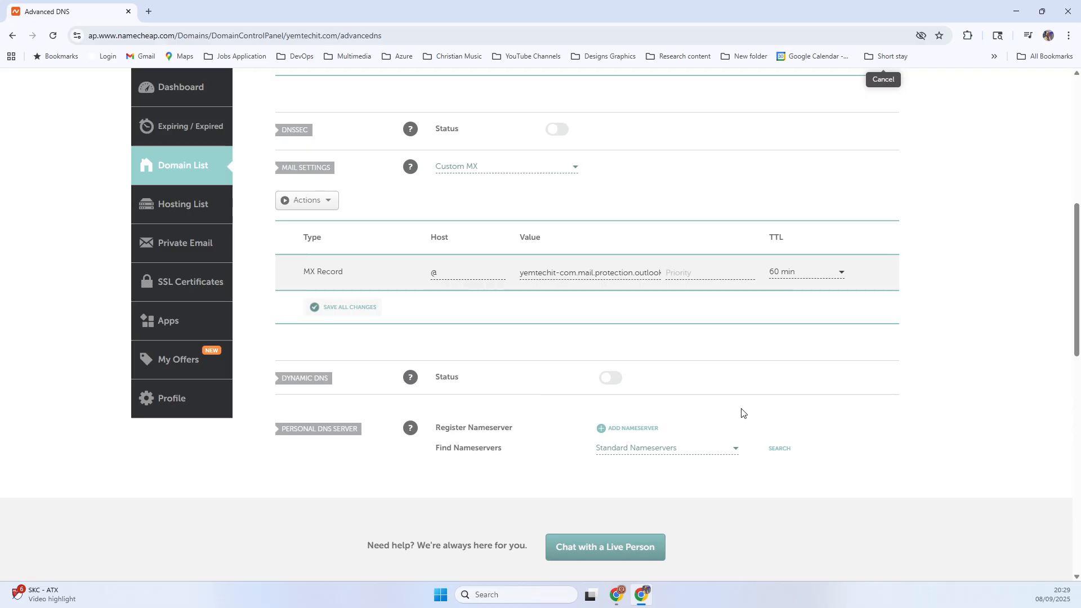
# - Add a new host record of type CNAME Record and enter autodiscover as its host
pyautogui.scroll(3, 749, 423)
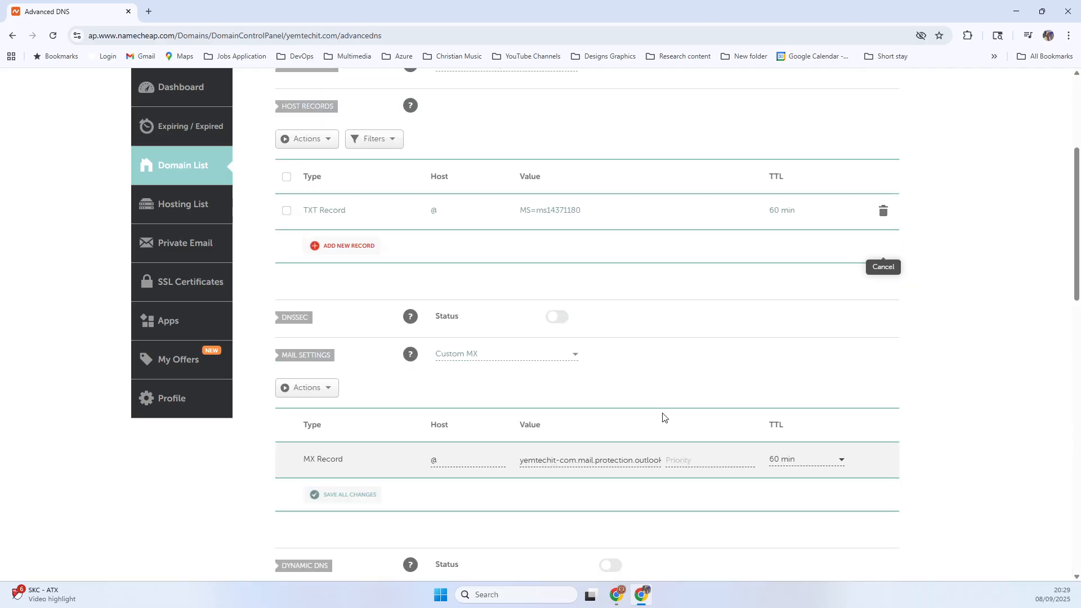
pyautogui.scroll(3, 663, 416)
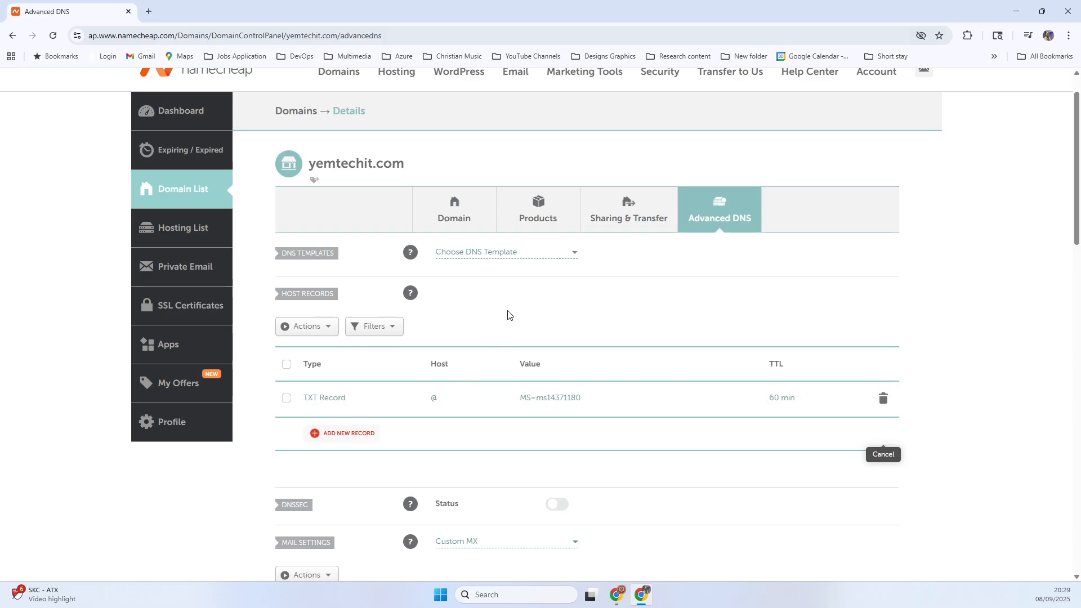
pyautogui.click(366, 437)
pyautogui.scroll(-3, 363, 436)
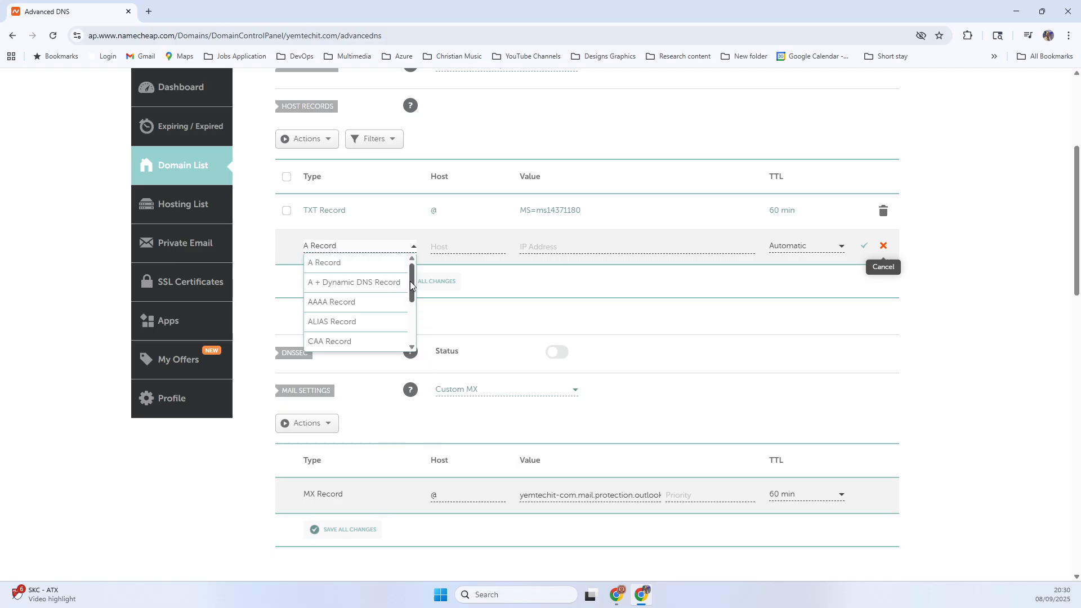
pyautogui.moveTo(411, 279); pyautogui.dragTo(416, 330)
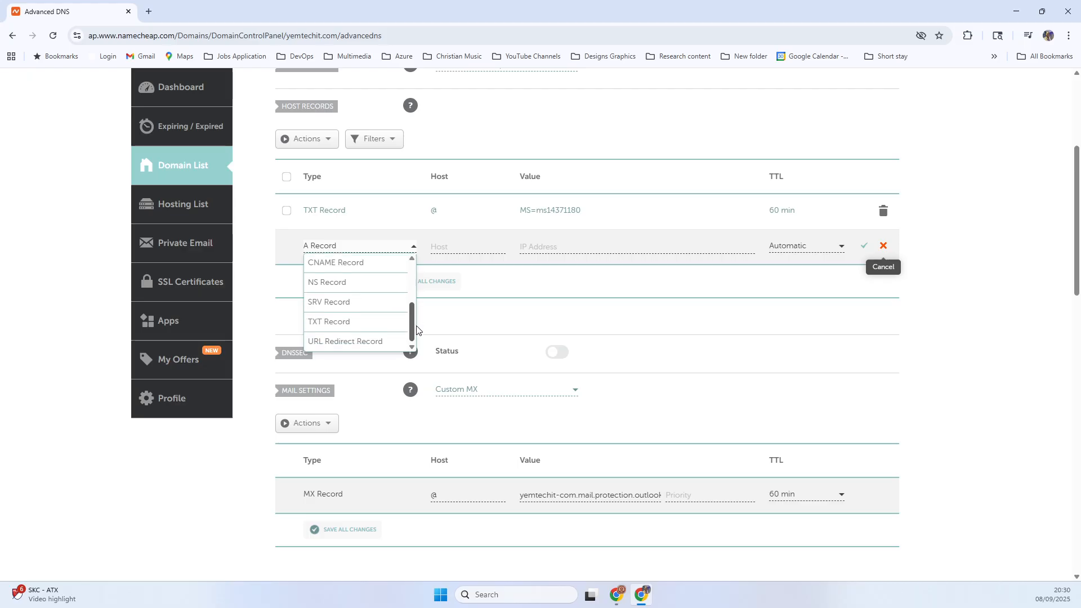
pyautogui.click(643, 596)
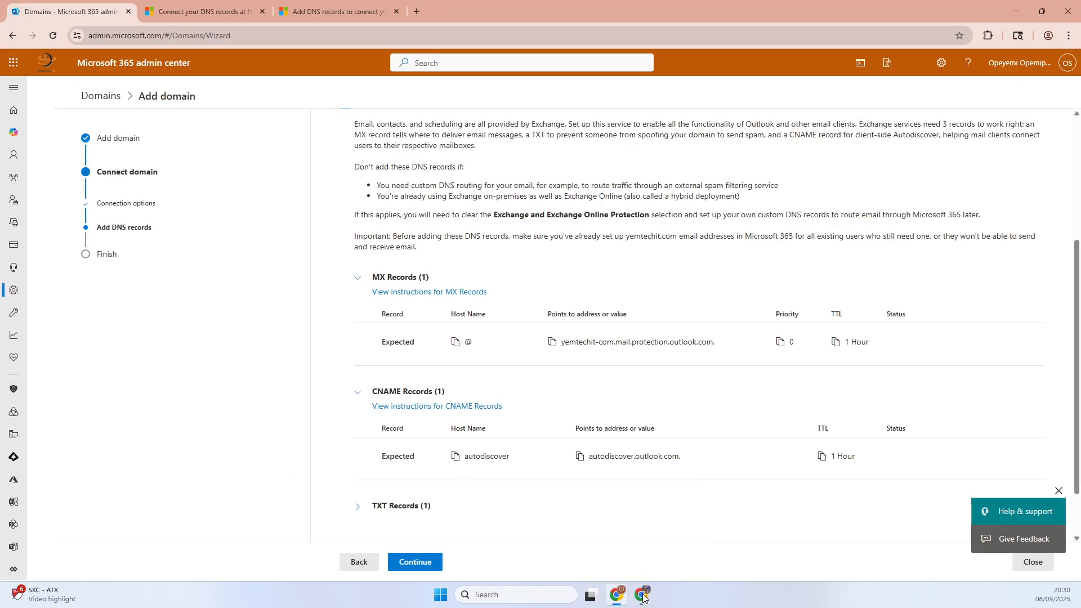
pyautogui.click(643, 595)
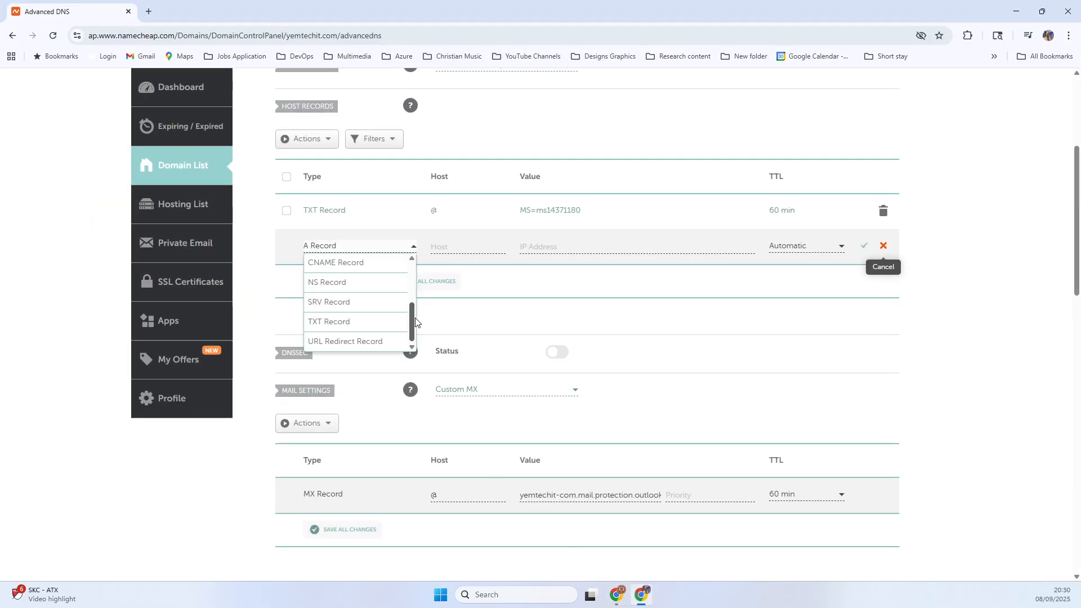
pyautogui.click(352, 263)
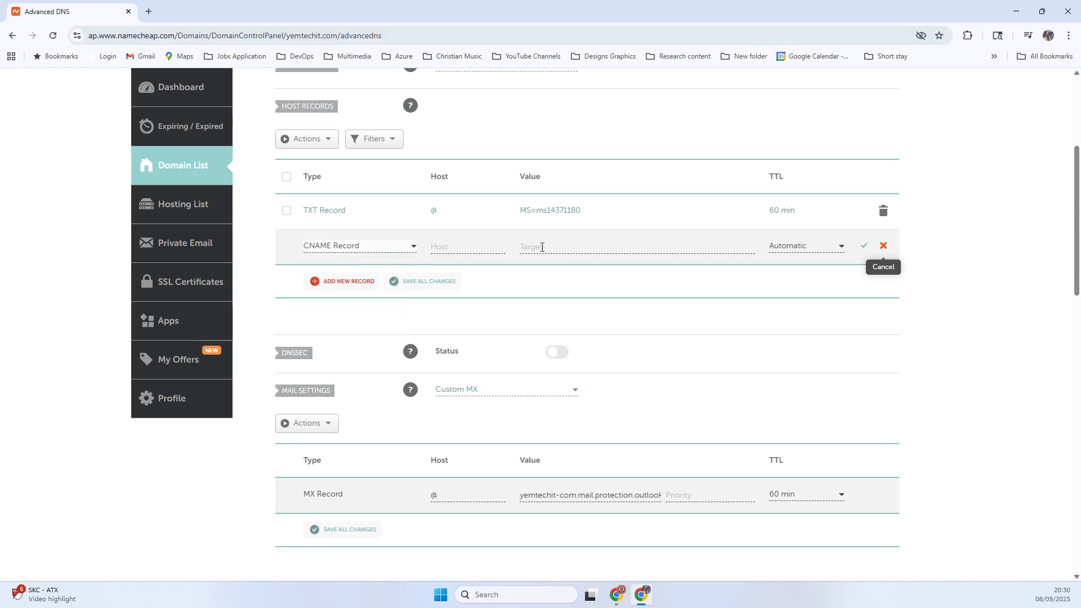
pyautogui.click(473, 245)
pyautogui.write('autodiscover')
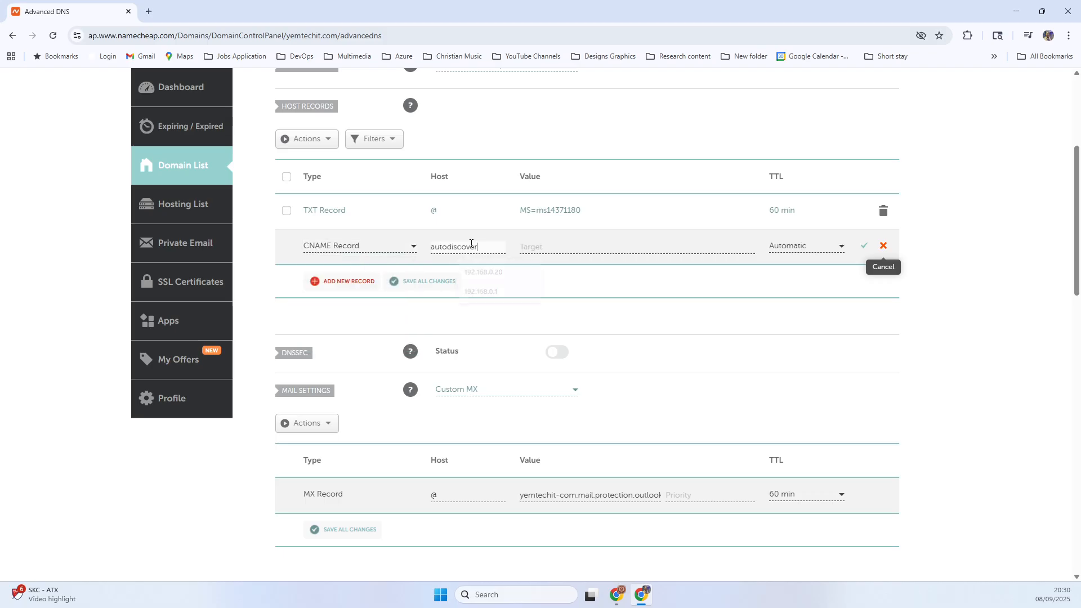
# - Copy the CNAME address from the Microsoft 365 admin center and enter autodiscover.outlook.com. as the record's target in Namecheap
pyautogui.click(562, 252)
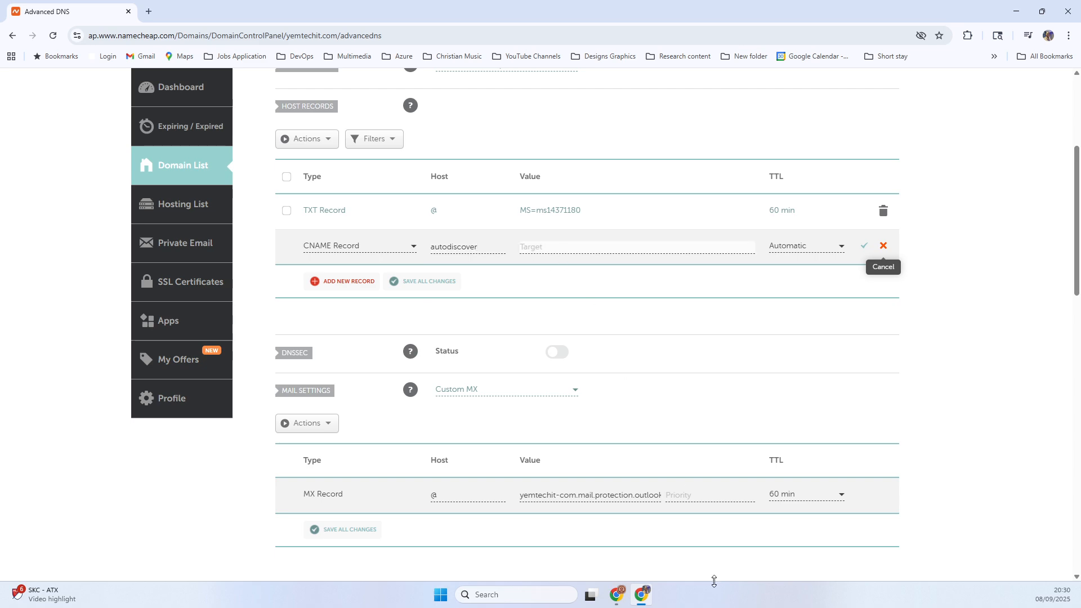
pyautogui.click(643, 596)
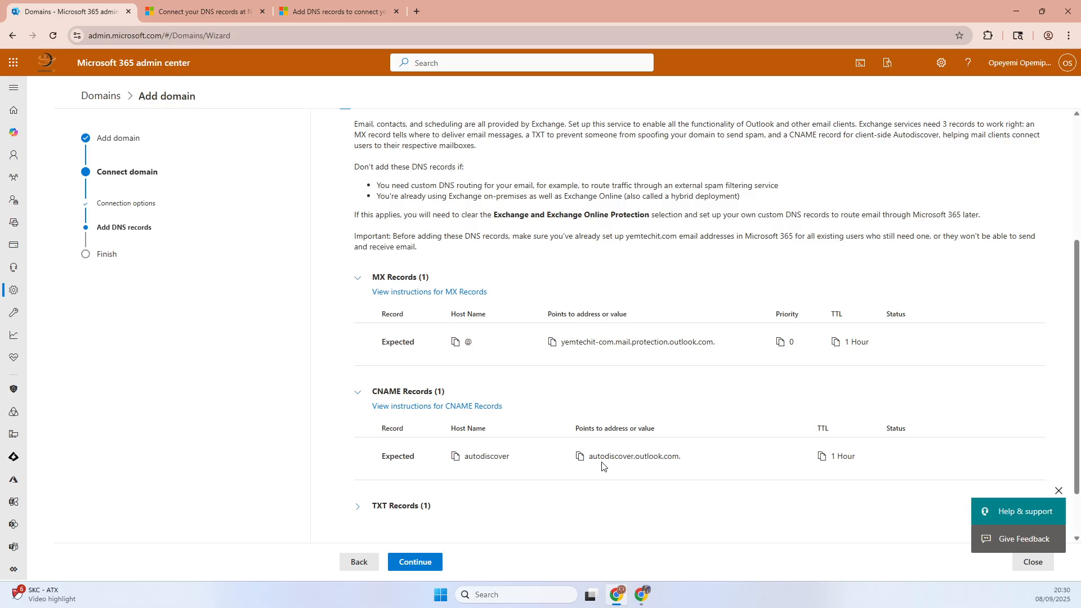
pyautogui.click(645, 594)
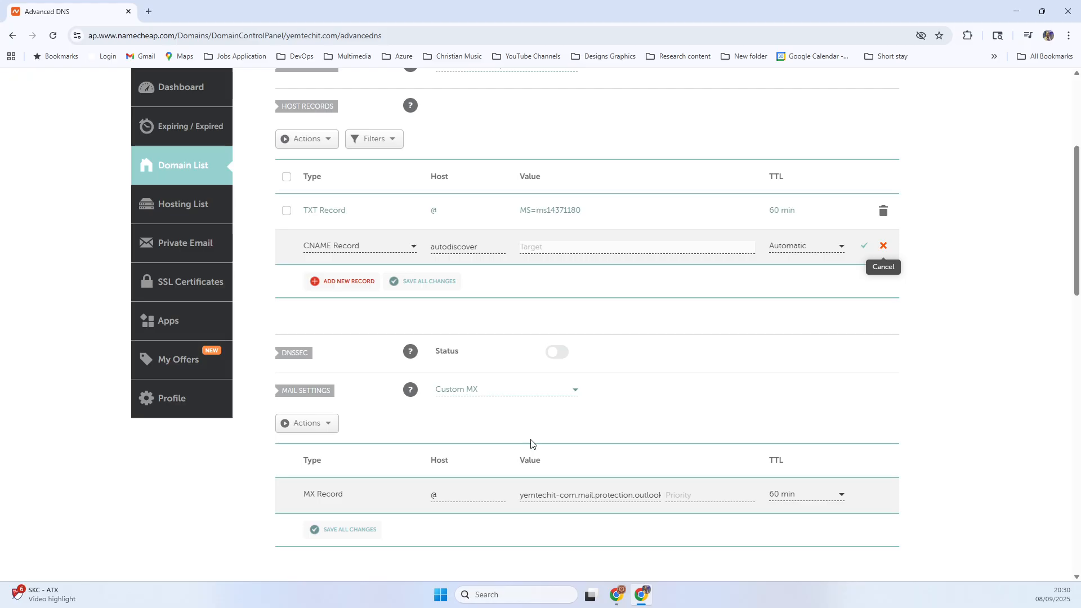
pyautogui.click(541, 254)
pyautogui.hotkey('ctrl', 'v')
# - Set the CNAME record's TTL to 60 min, check it against the Microsoft 365 admin center, and save the record
pyautogui.click(796, 248)
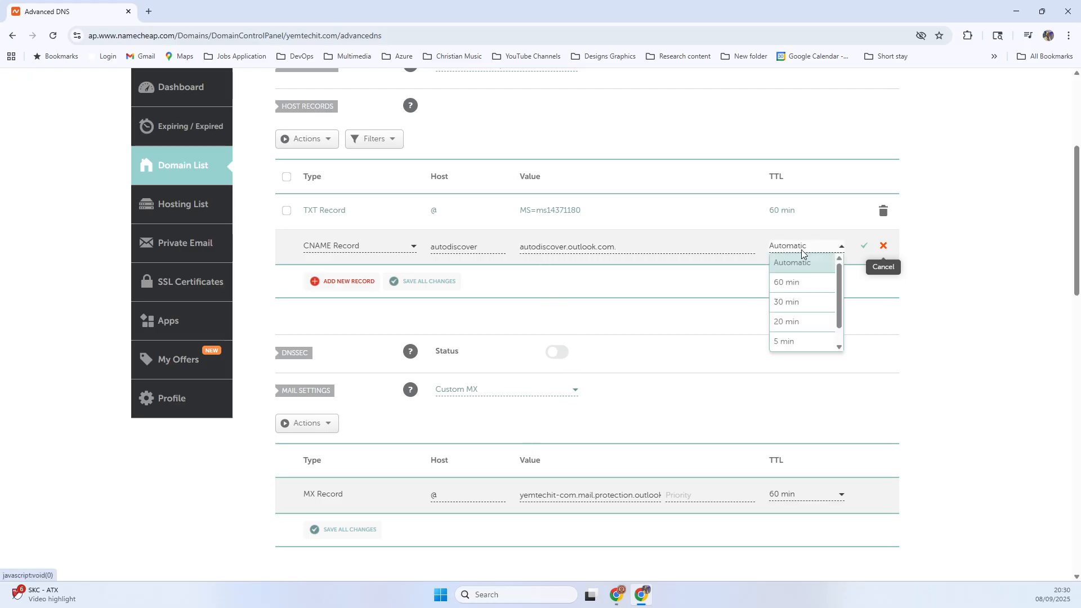
pyautogui.click(786, 283)
pyautogui.click(644, 595)
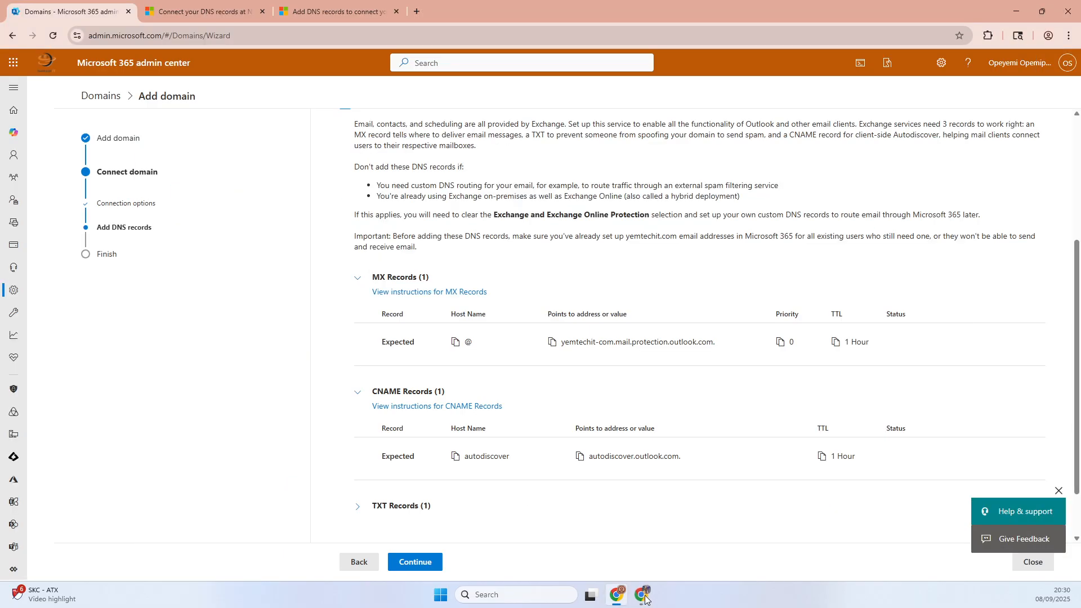
pyautogui.click(644, 596)
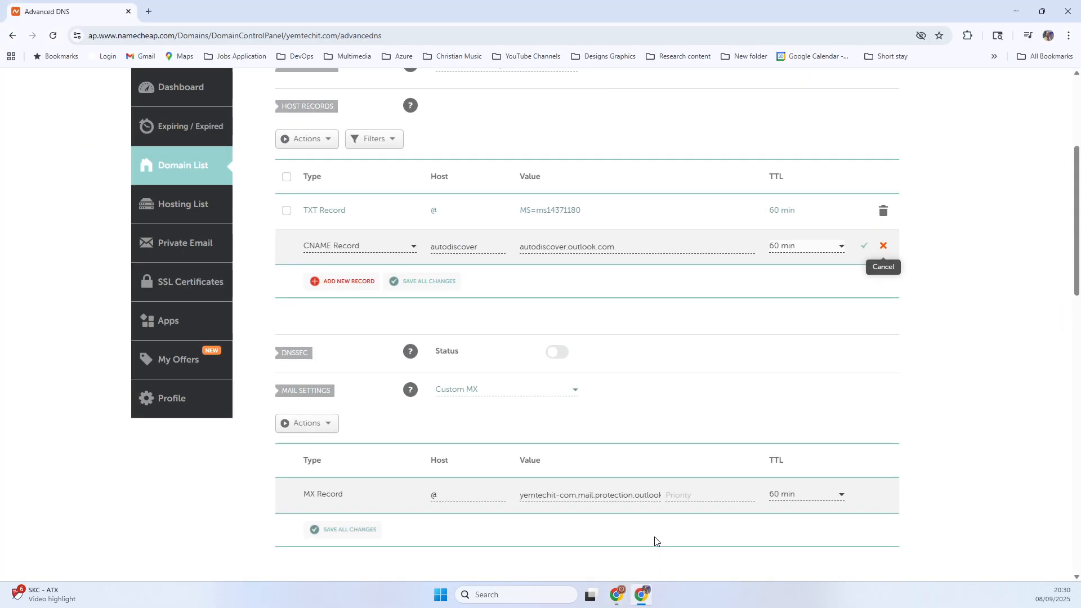
pyautogui.click(865, 247)
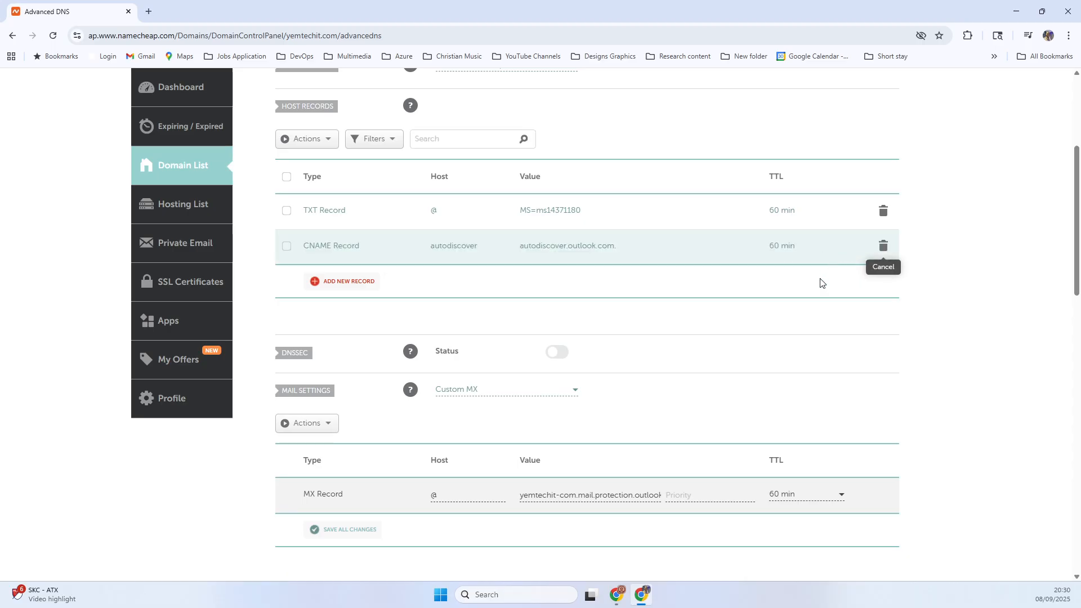
# - Expand the TXT records in the Microsoft 365 admin center to view the expected name and value, and return to Namecheap
pyautogui.click(643, 598)
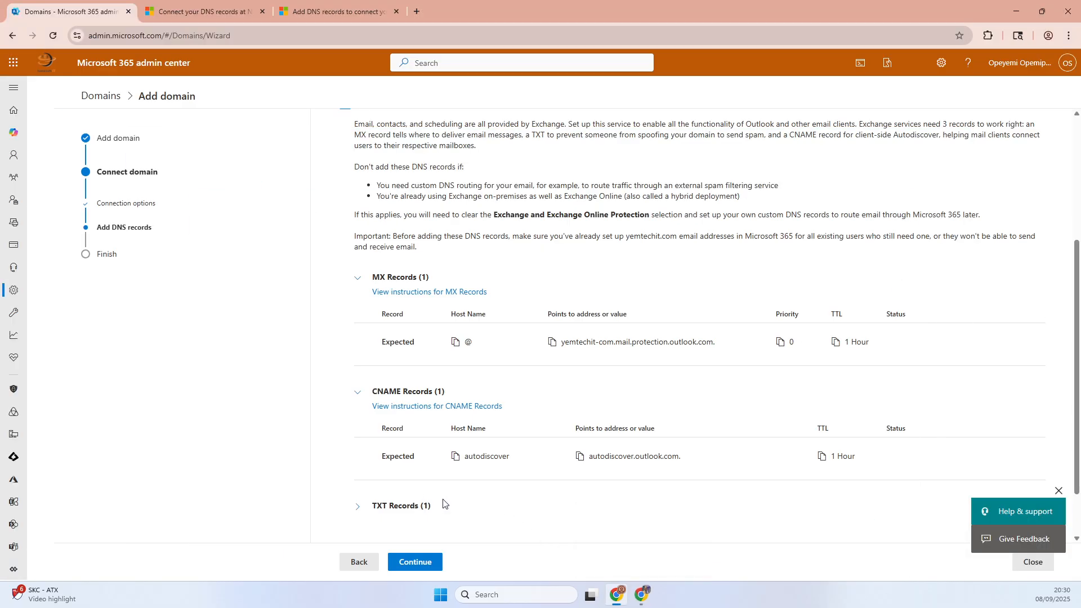
pyautogui.click(358, 507)
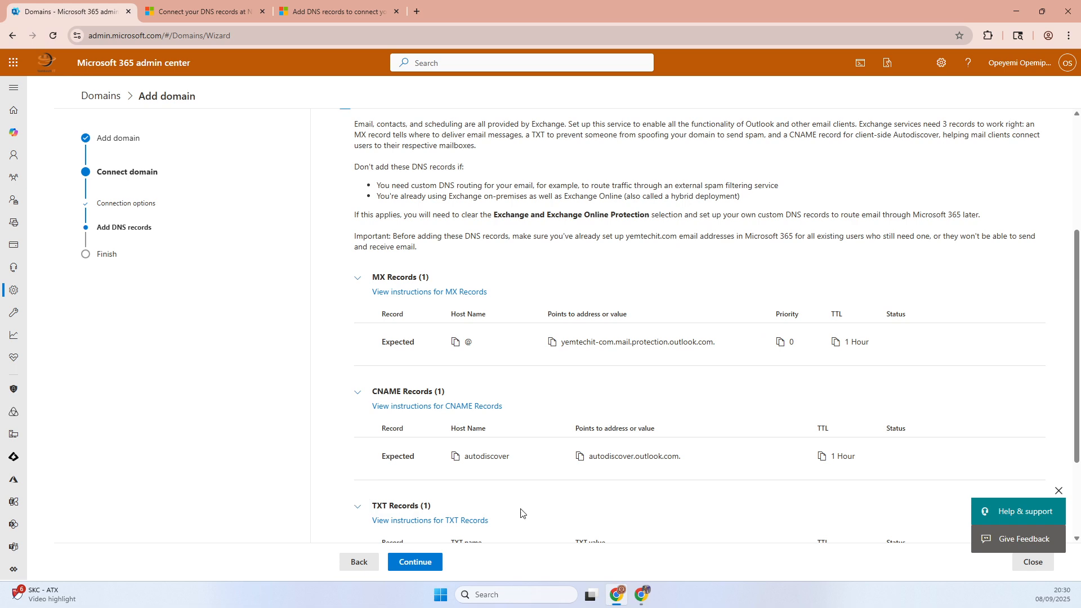
pyautogui.scroll(-2, 603, 511)
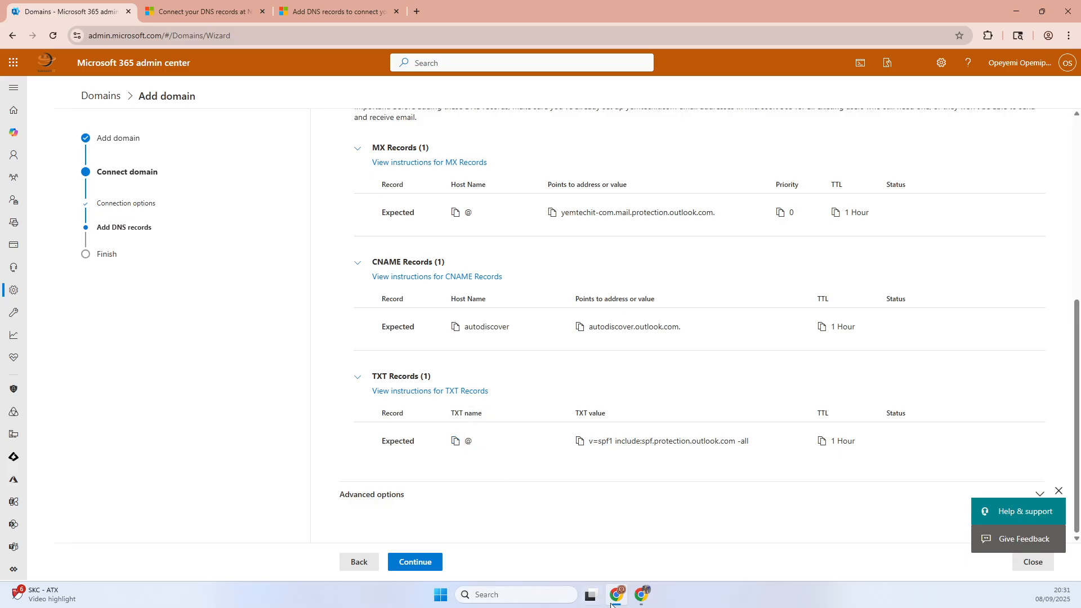
pyautogui.click(645, 598)
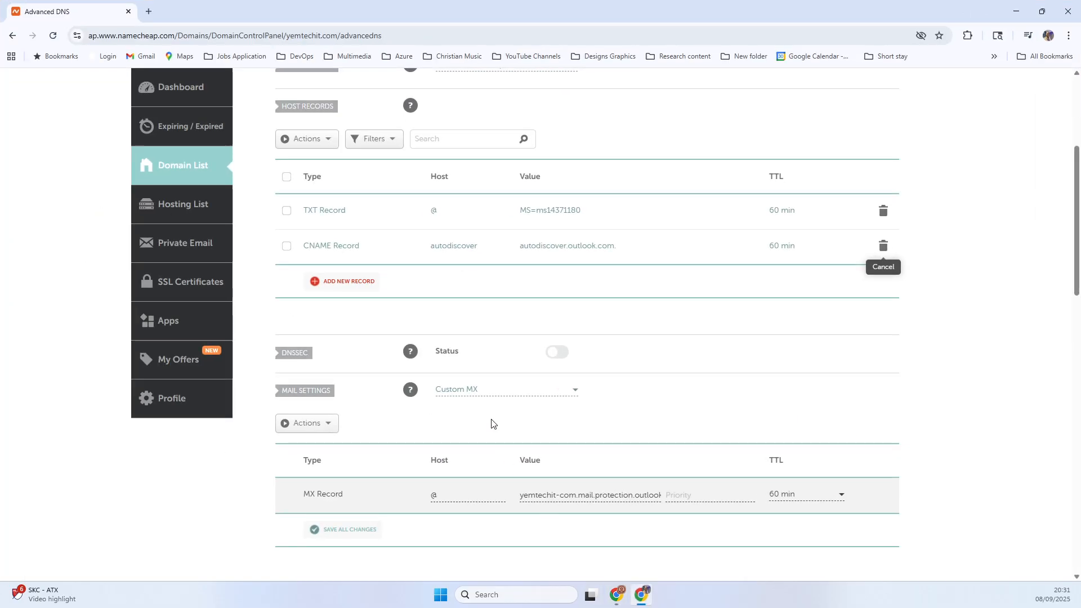
# - Add a new host record of type TXT Record and enter @ as its host
pyautogui.click(356, 283)
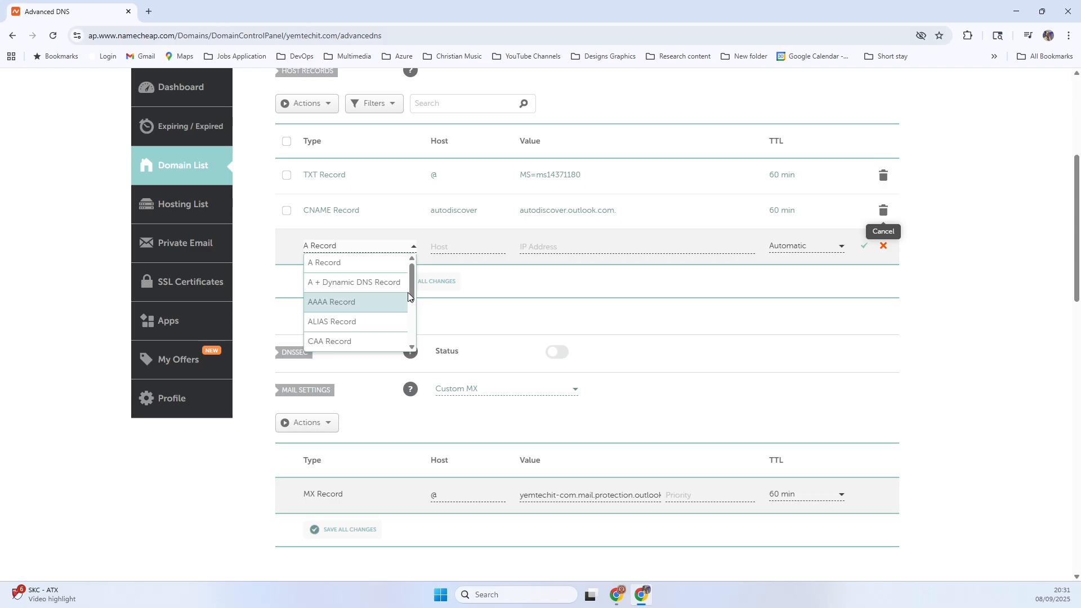
pyautogui.moveTo(413, 289); pyautogui.dragTo(415, 329)
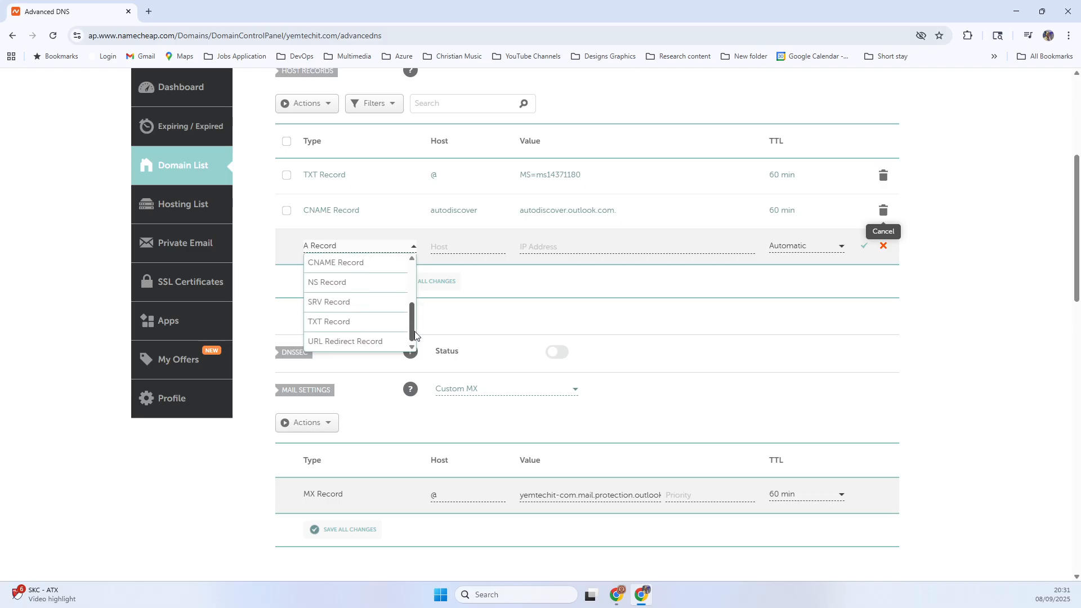
pyautogui.click(352, 320)
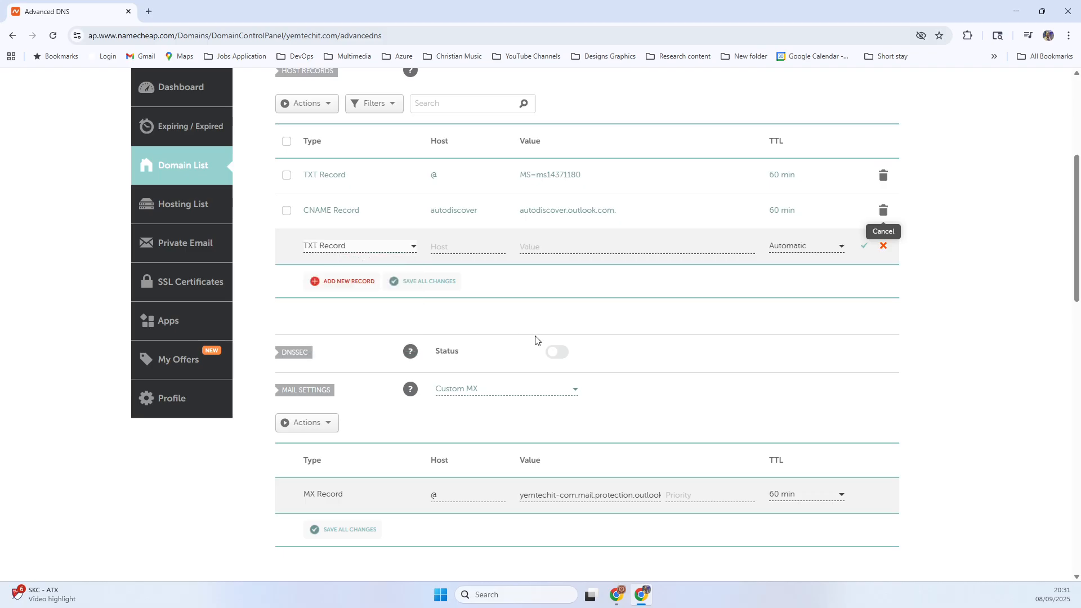
pyautogui.click(443, 248)
pyautogui.write('@')
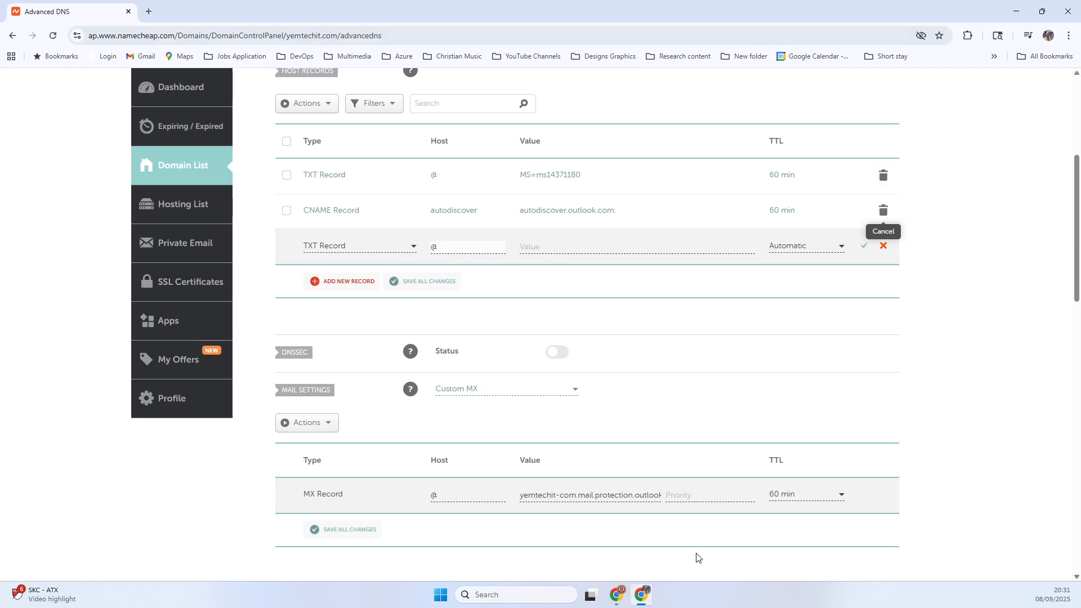
# - Copy the TXT value from the Microsoft 365 admin center and enter v=spf1 include:spf.protection.outlook.com -all as the record's value in Namecheap
pyautogui.click(641, 594)
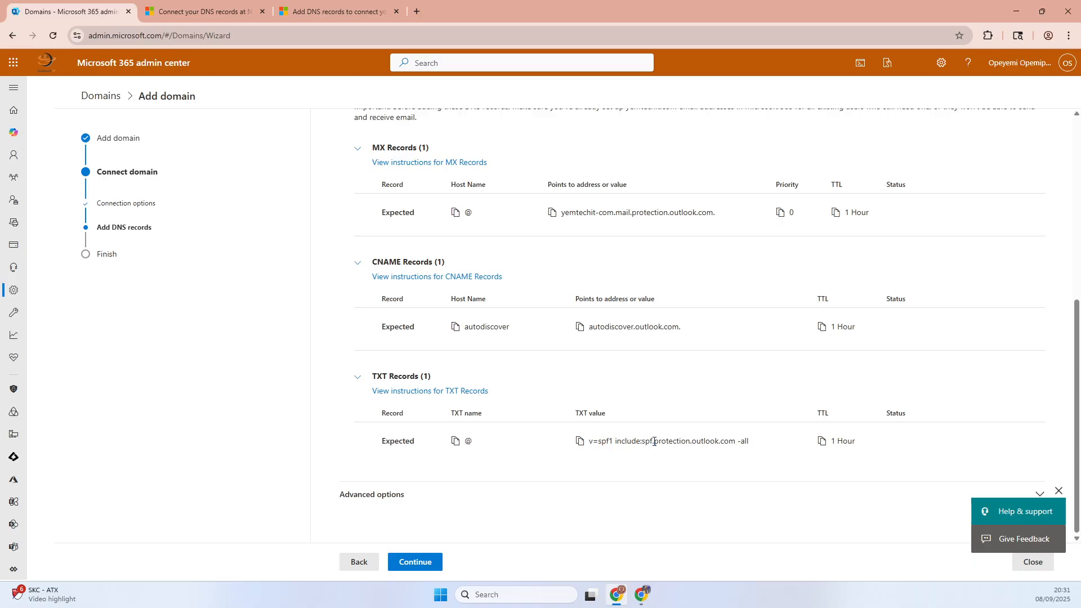
pyautogui.click(579, 441)
pyautogui.click(641, 595)
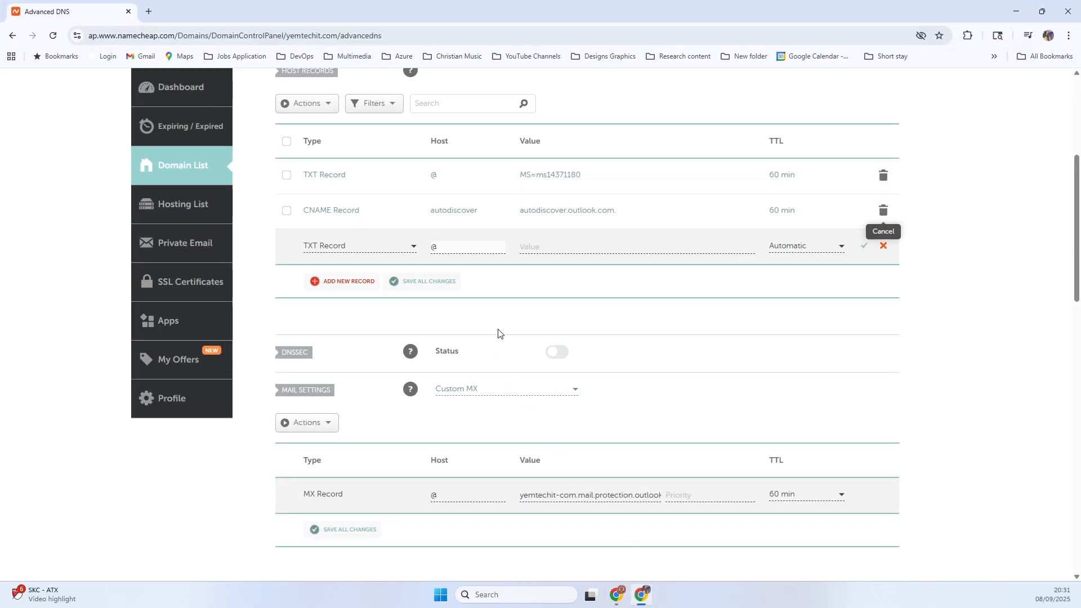
pyautogui.click(540, 252)
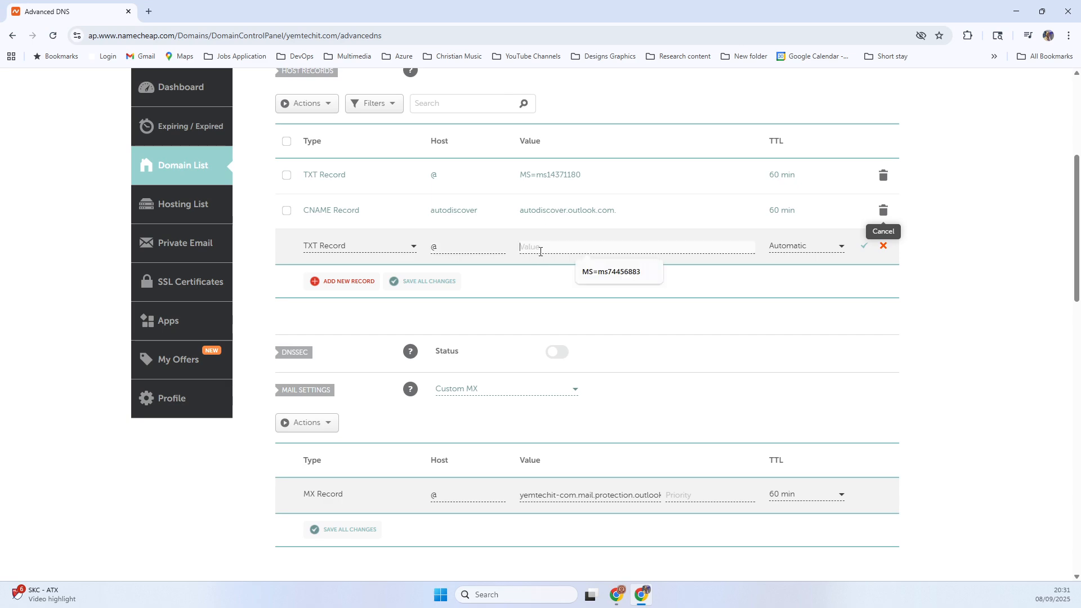
pyautogui.hotkey('ctrl', 'v')
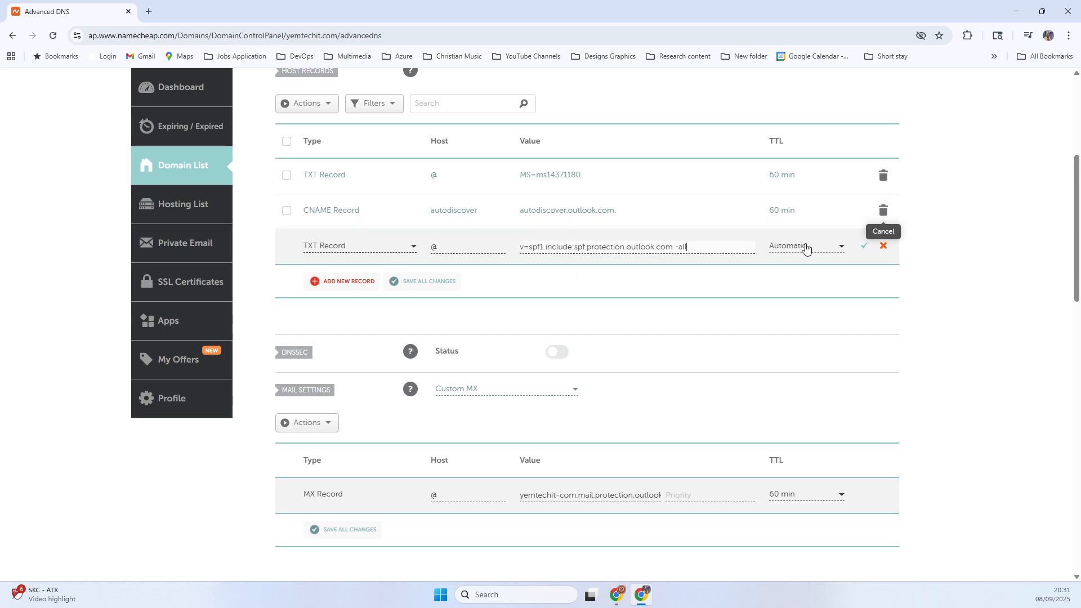
# - Set the new TXT record's TTL to 60 min and save the record
pyautogui.click(805, 246)
pyautogui.click(786, 282)
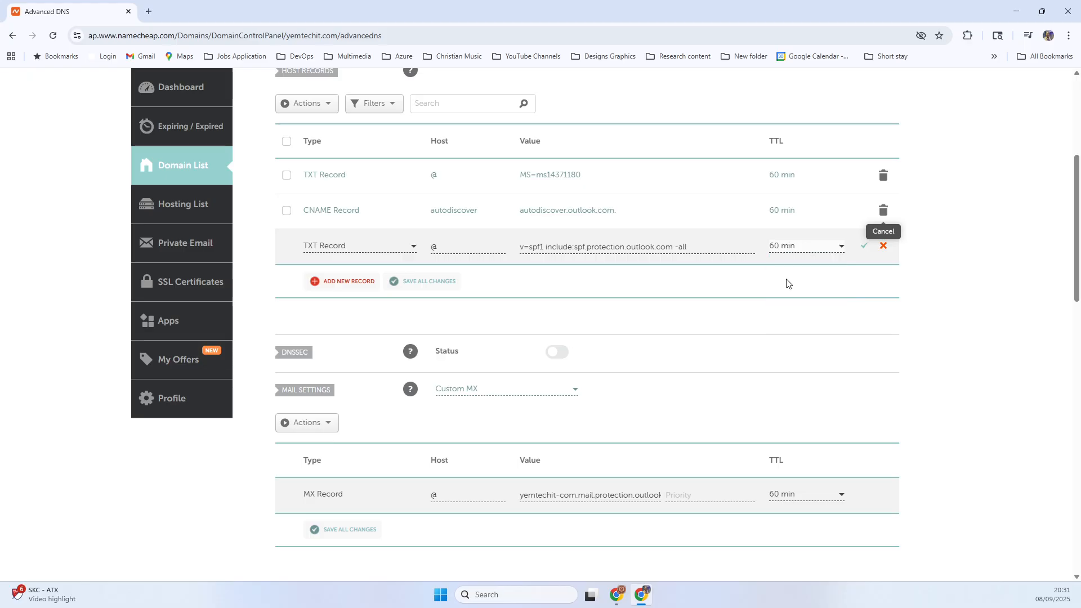
pyautogui.click(864, 251)
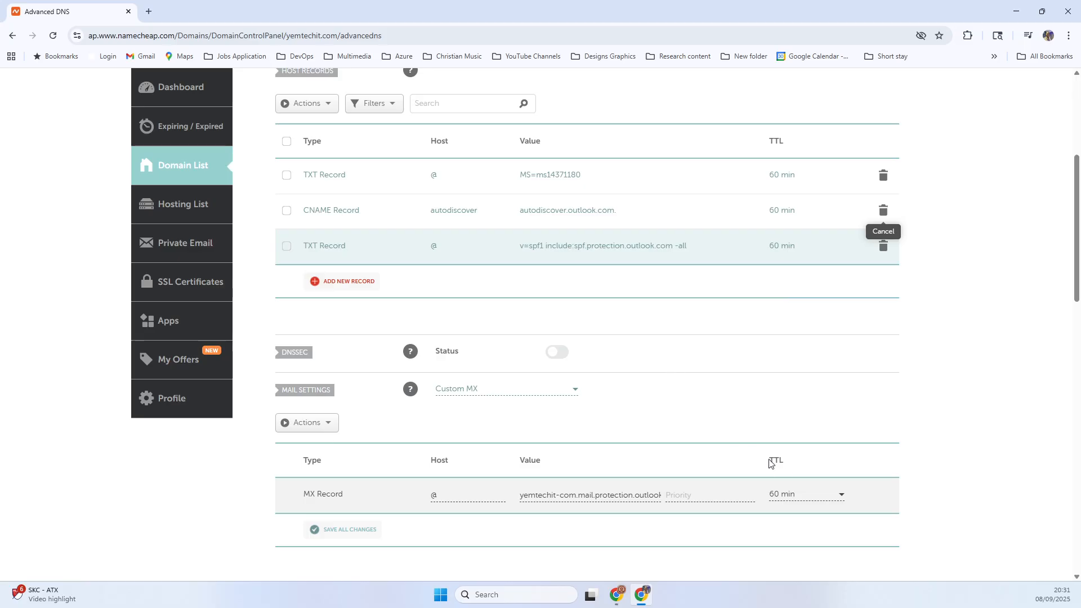
# - Set the MX record's priority to 0 and save the custom MX mail settings
pyautogui.click(354, 532)
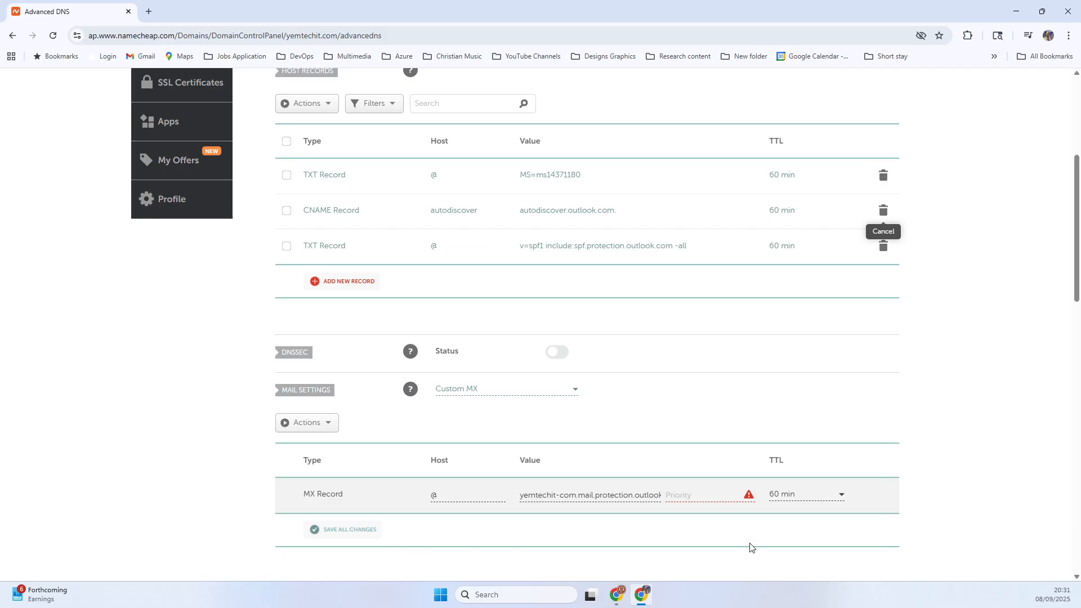
pyautogui.click(715, 493)
# - Switch to the Microsoft 365 admin center, glance at the advanced options, and try to verify the added DNS records
pyautogui.click(644, 593)
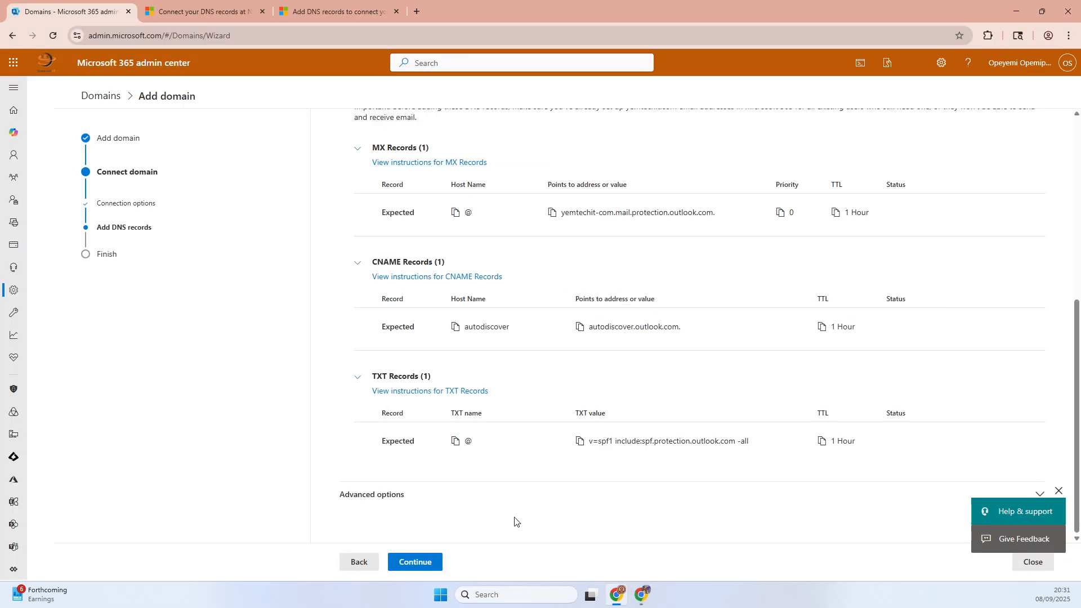
pyautogui.click(373, 501)
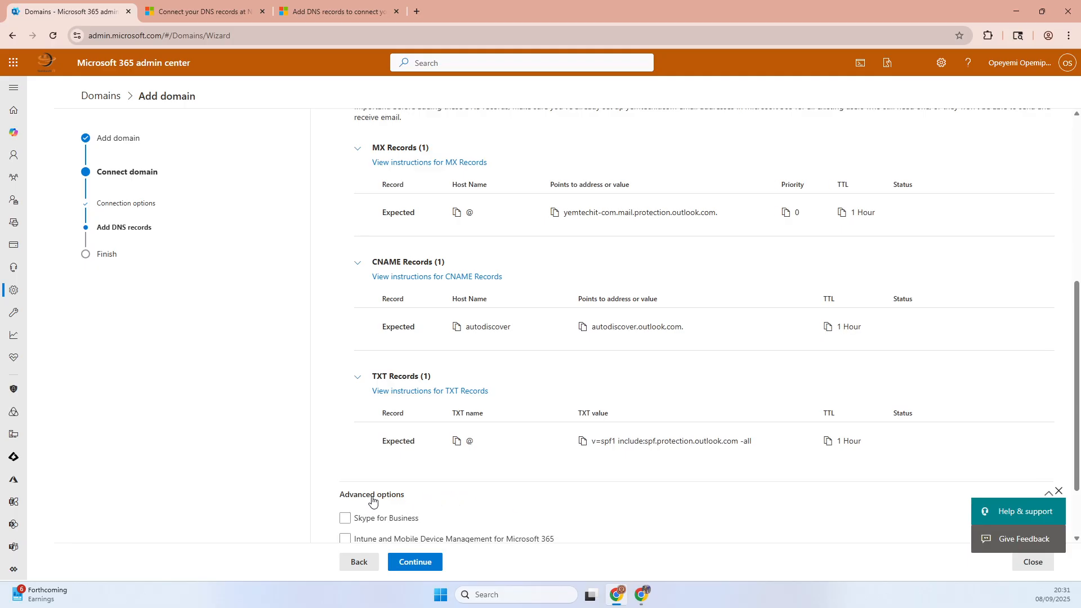
pyautogui.click(403, 495)
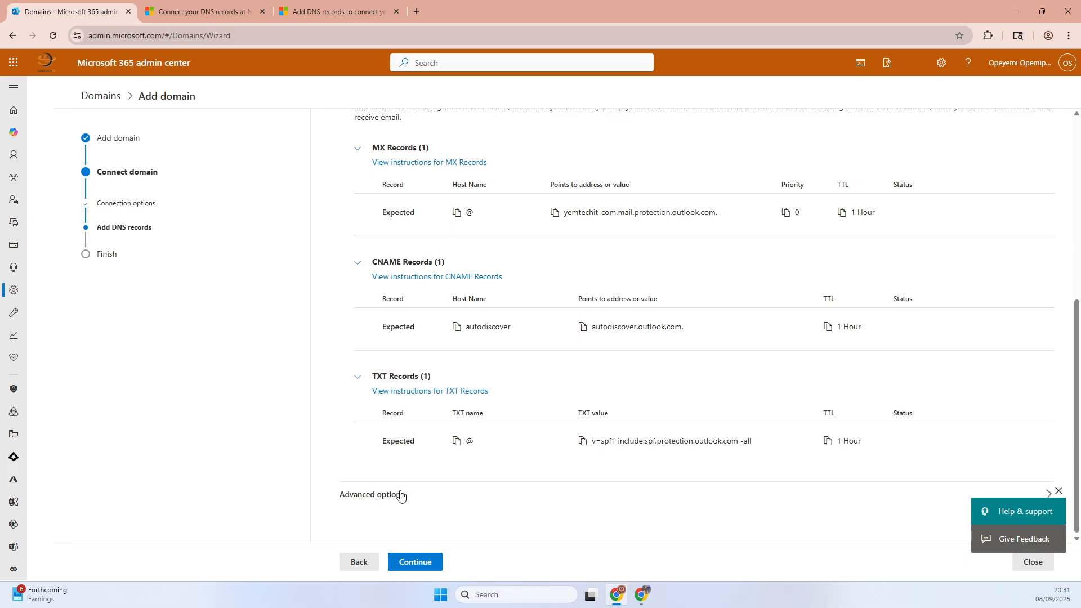
pyautogui.click(423, 563)
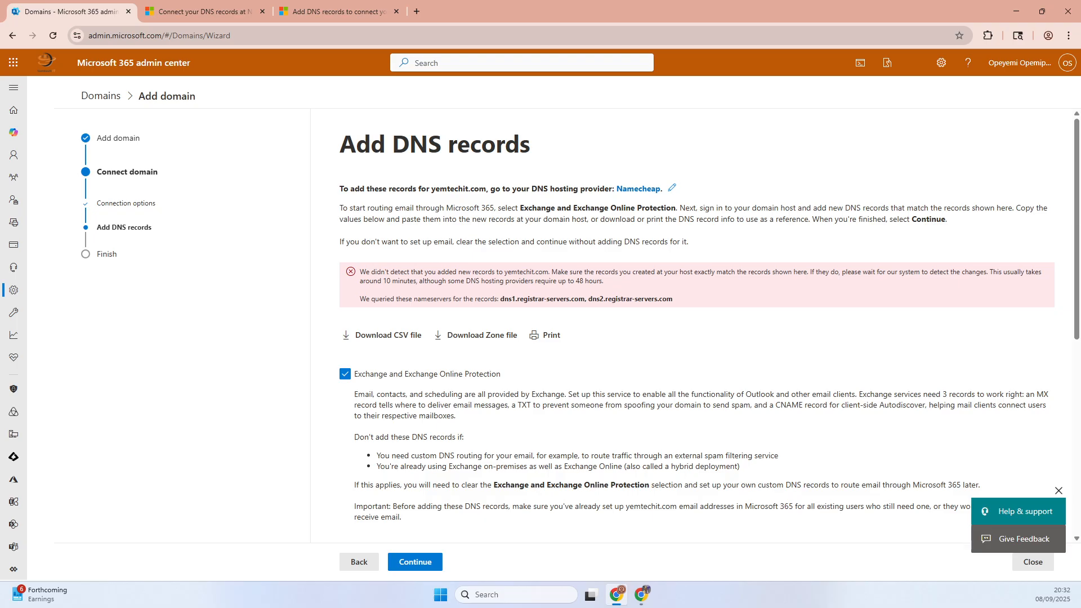
# - Return to Namecheap and review the saved TXT, CNAME and MX records of yemtechit.com
pyautogui.hotkey('alt', 'Tab')
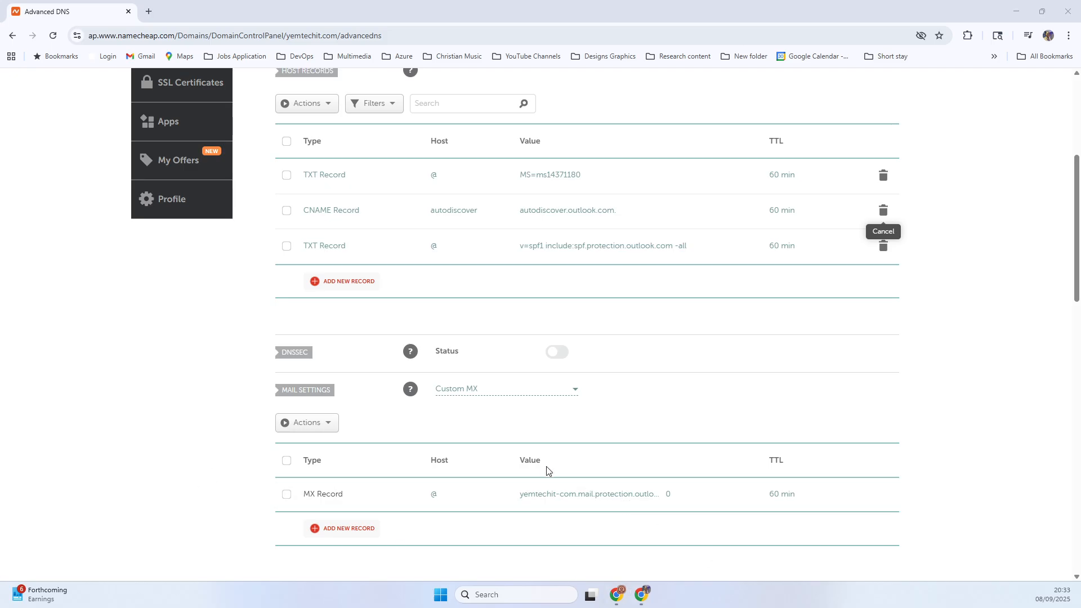
pyautogui.scroll(3, 495, 491)
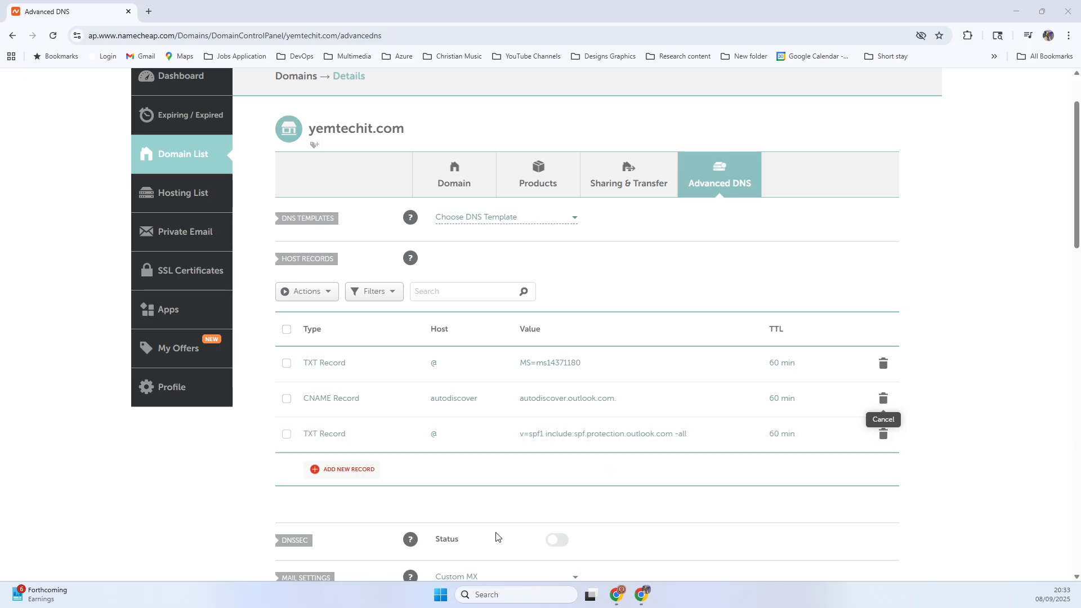
pyautogui.scroll(-3, 496, 537)
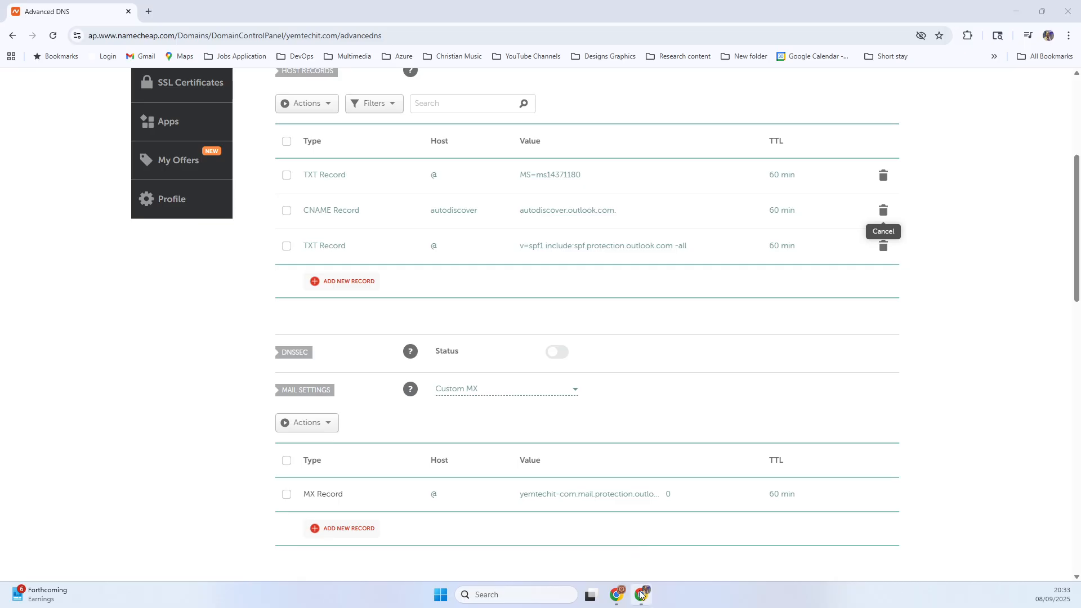
# - Switch to the Microsoft 365 admin center, rerun the DNS record verification, and finish the domain setup
pyautogui.click(619, 593)
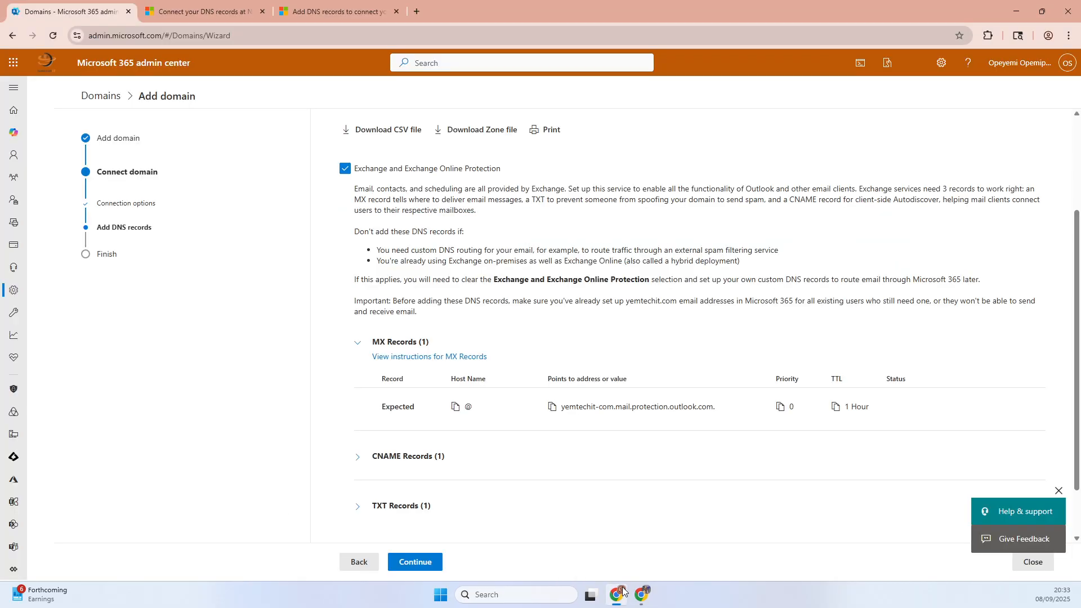
pyautogui.click(420, 563)
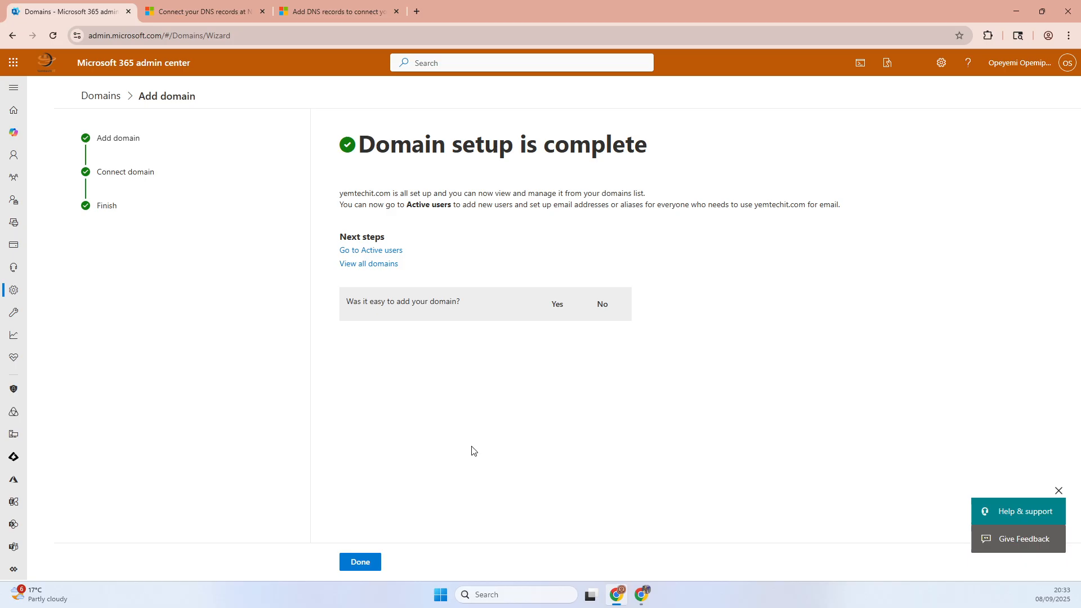
pyautogui.click(363, 562)
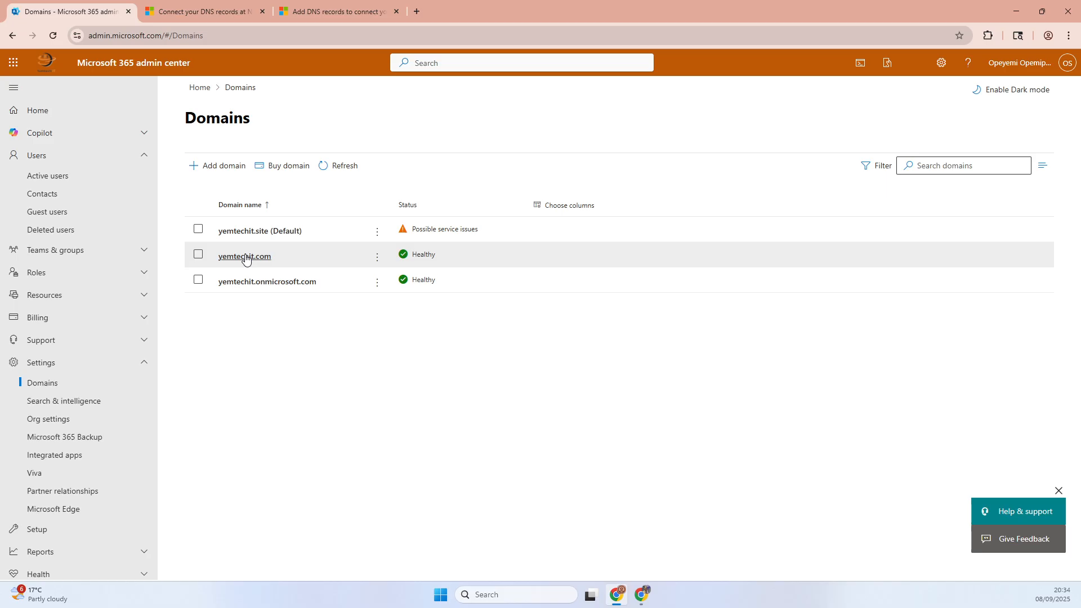
# - Set yemtechit.com as the default domain and confirm the change
pyautogui.click(377, 257)
pyautogui.click(375, 259)
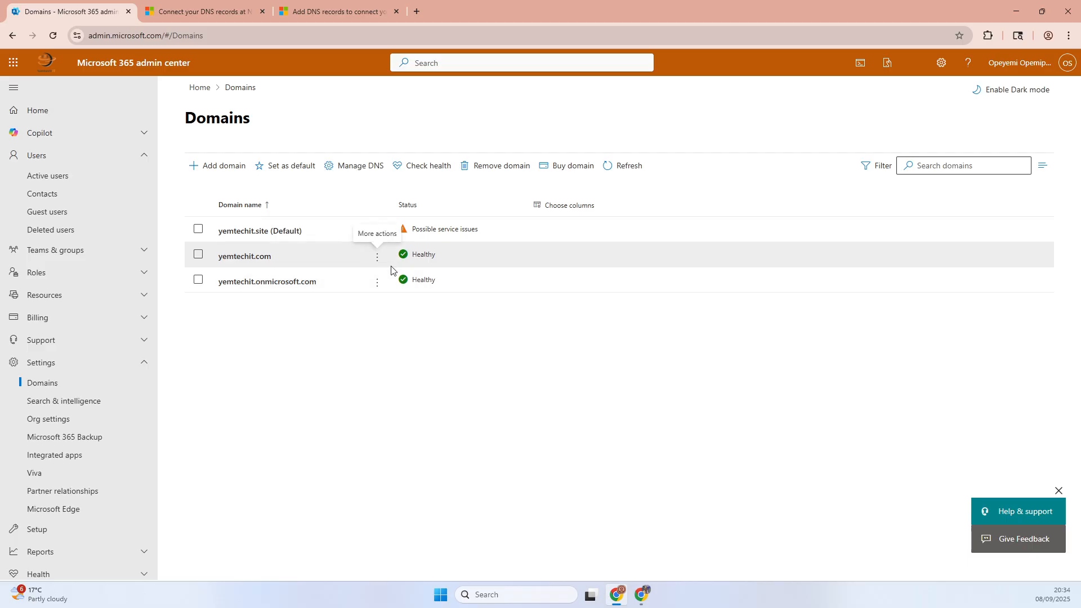
pyautogui.click(376, 258)
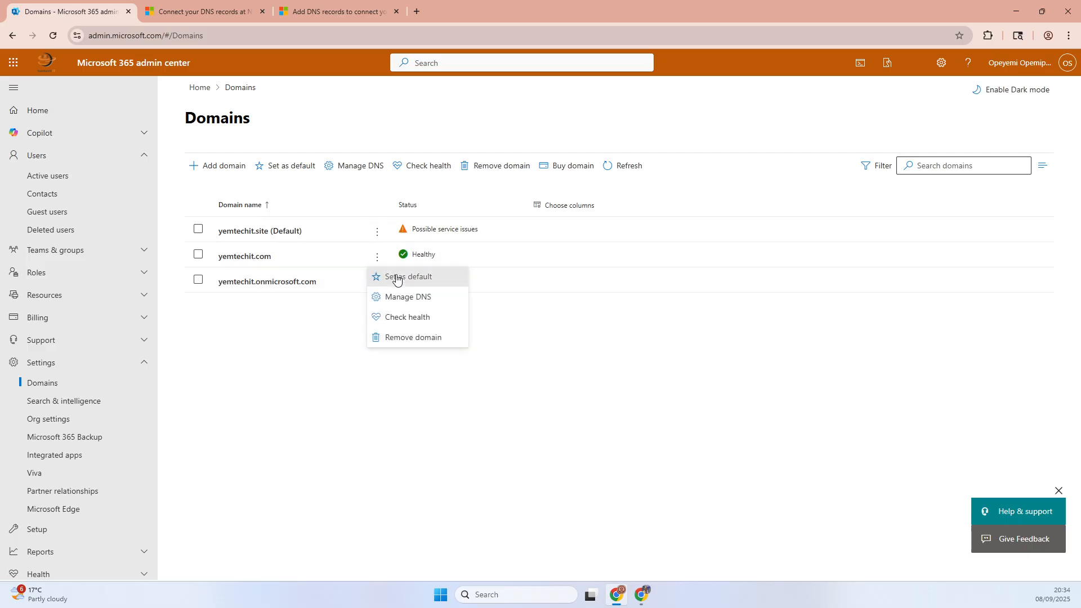
pyautogui.click(400, 279)
pyautogui.click(488, 355)
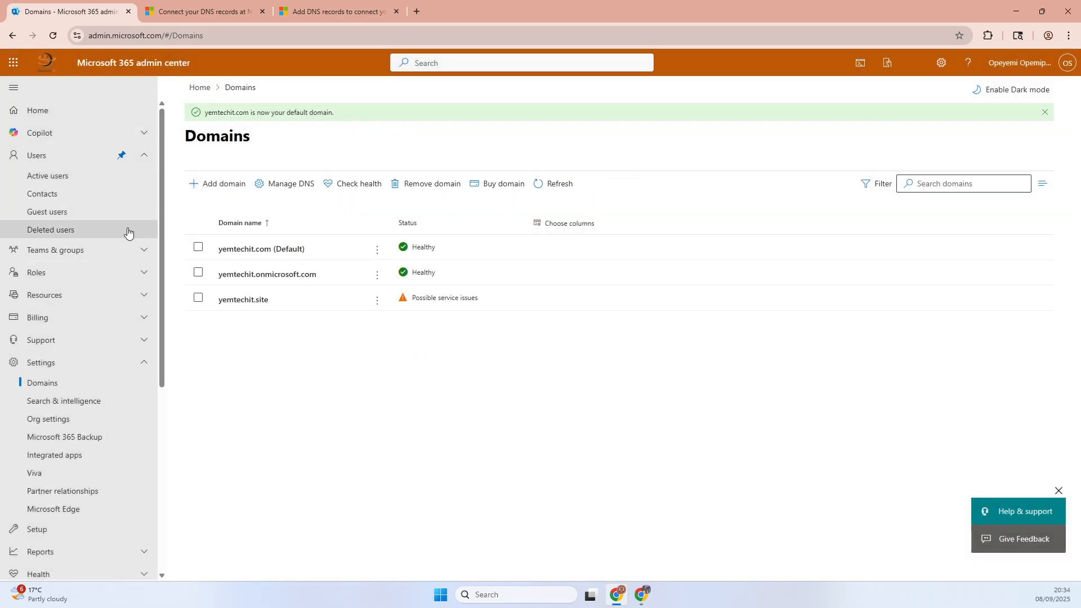
# - Open the list of active users
pyautogui.click(66, 160)
pyautogui.click(67, 161)
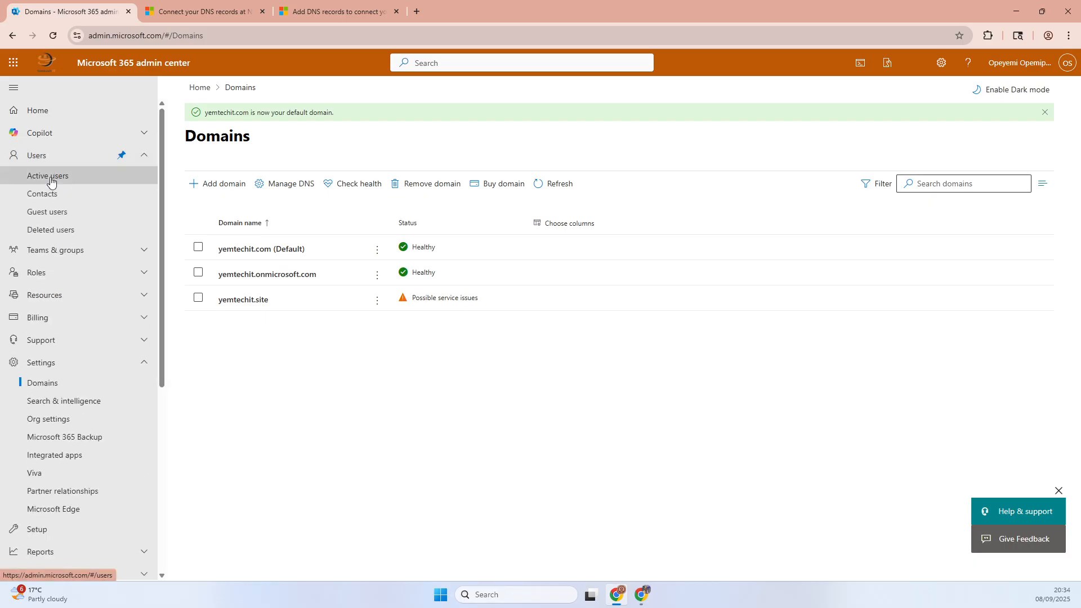
pyautogui.click(79, 175)
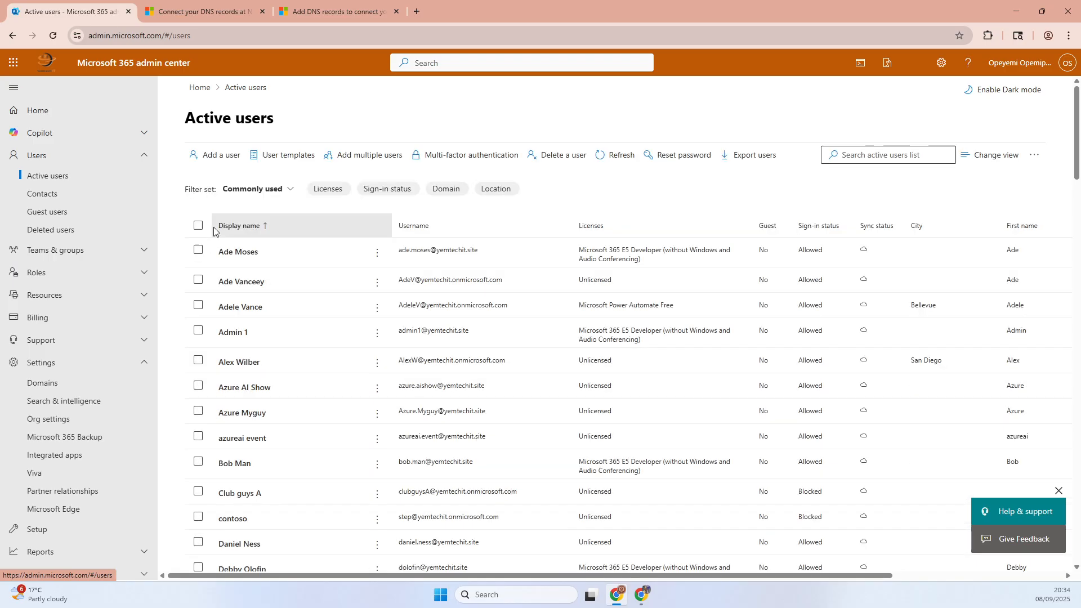
# - Open the form for adding a user to check its preselected domain, and close it without adding anyone
pyautogui.click(219, 225)
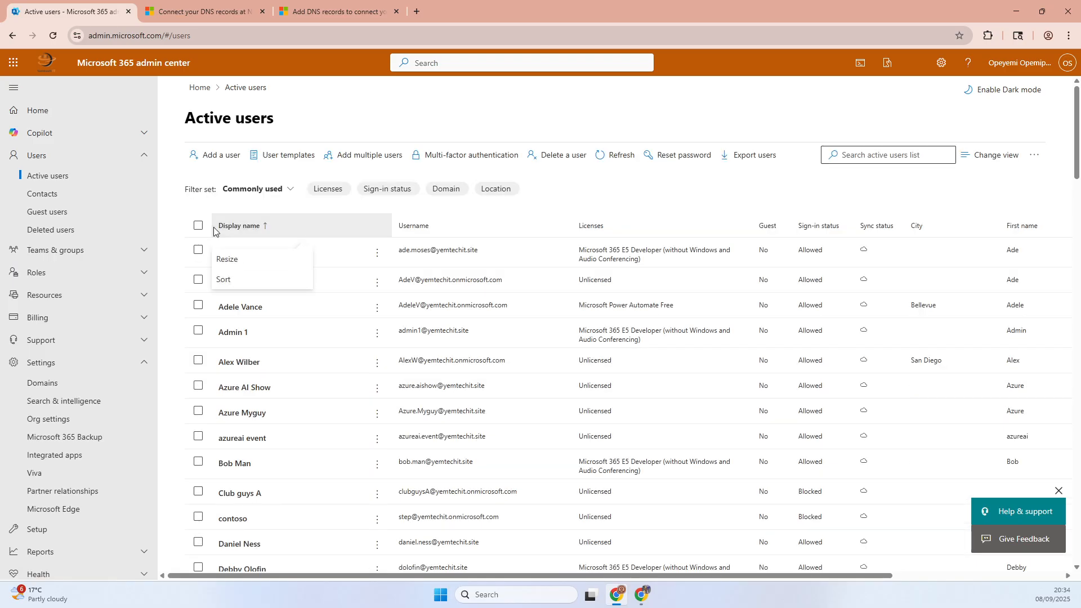
pyautogui.click(228, 153)
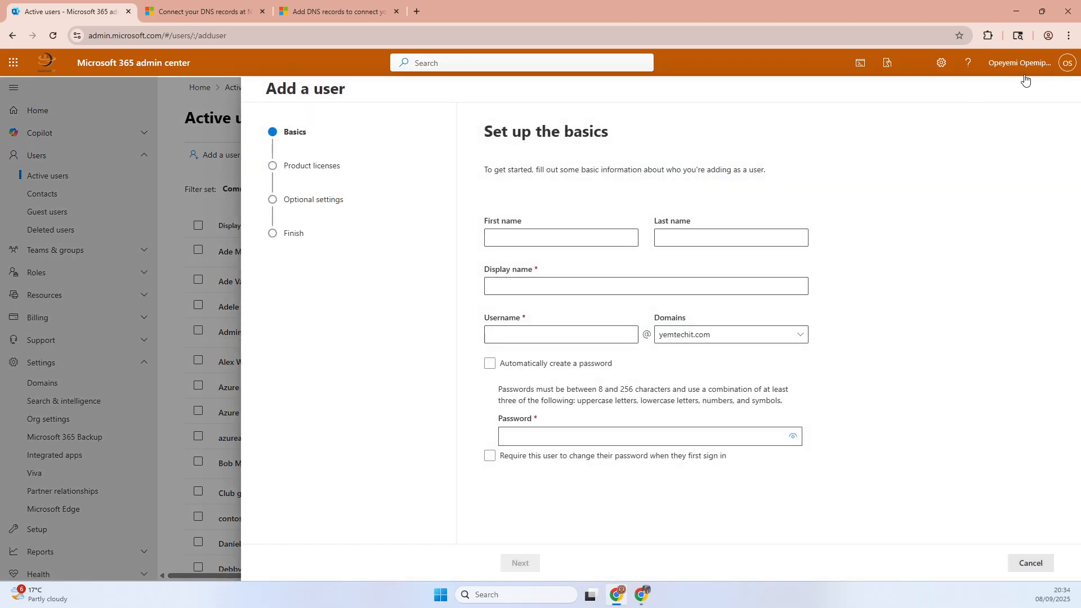
pyautogui.click(1021, 567)
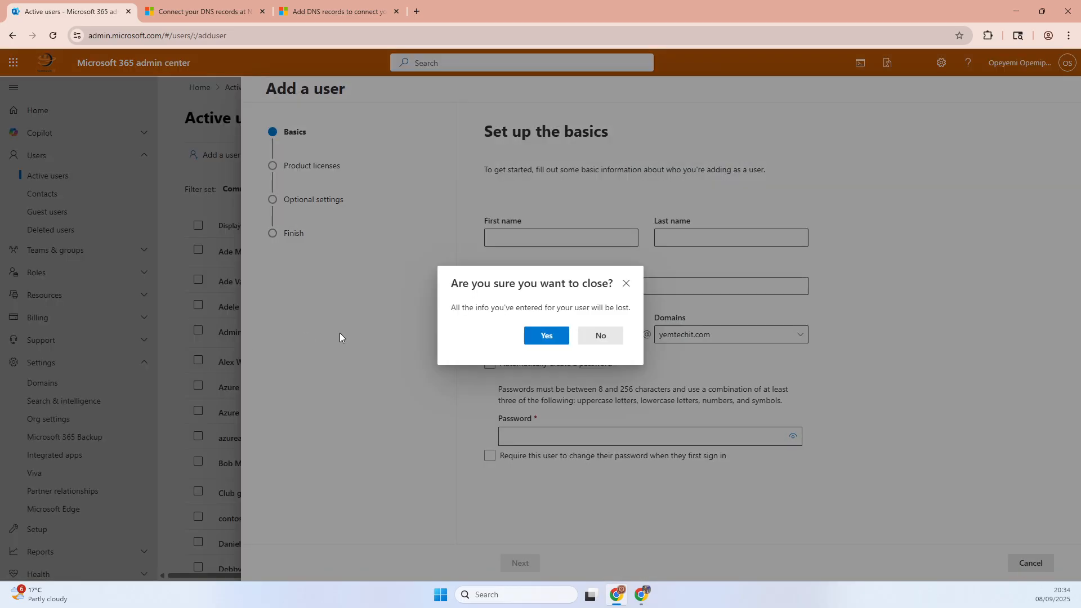
pyautogui.click(546, 336)
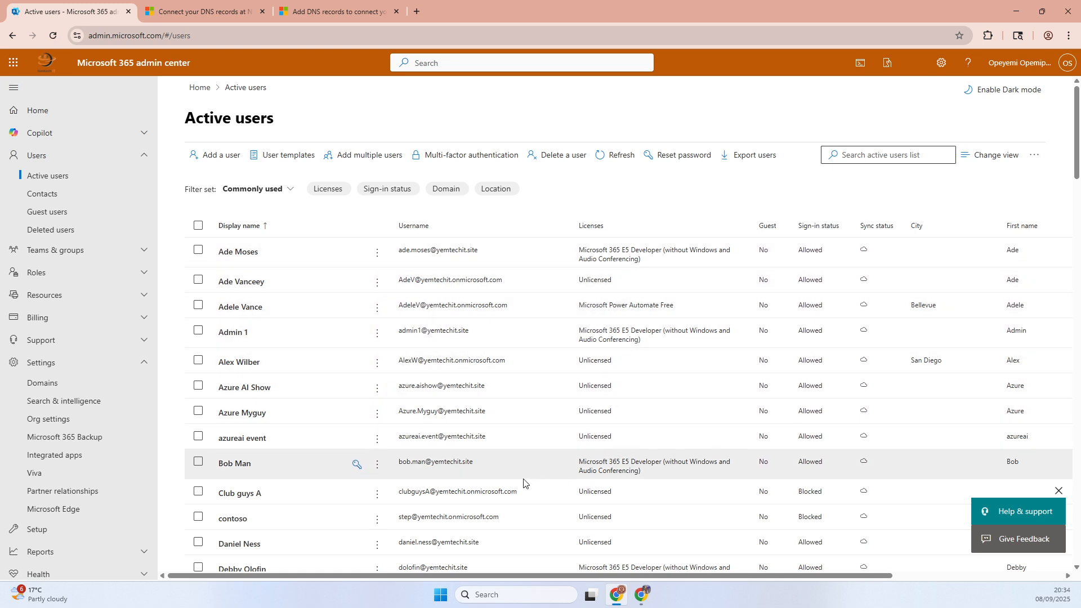
# - Try to remove the Microsoft 365 E5 Developer license from the user listed directly below azureai event, and close the details
pyautogui.click(246, 465)
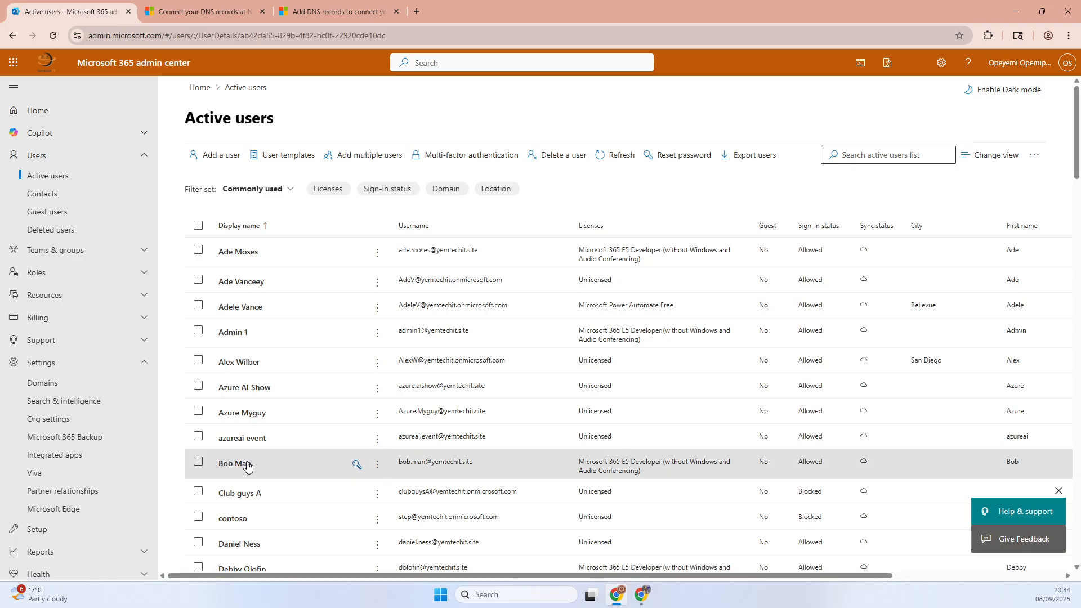
pyautogui.click(711, 212)
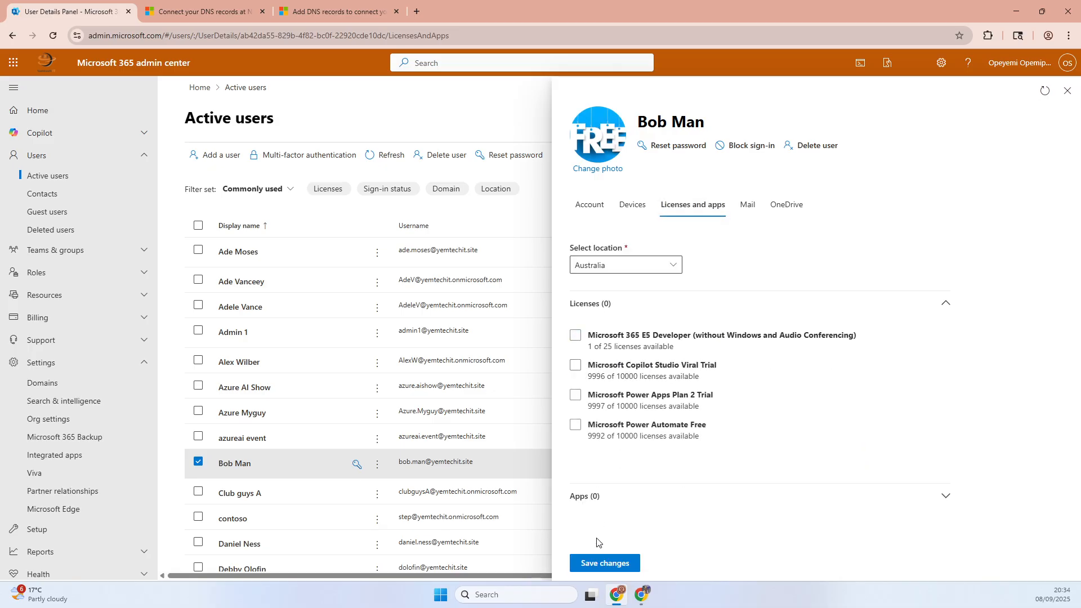
pyautogui.click(592, 567)
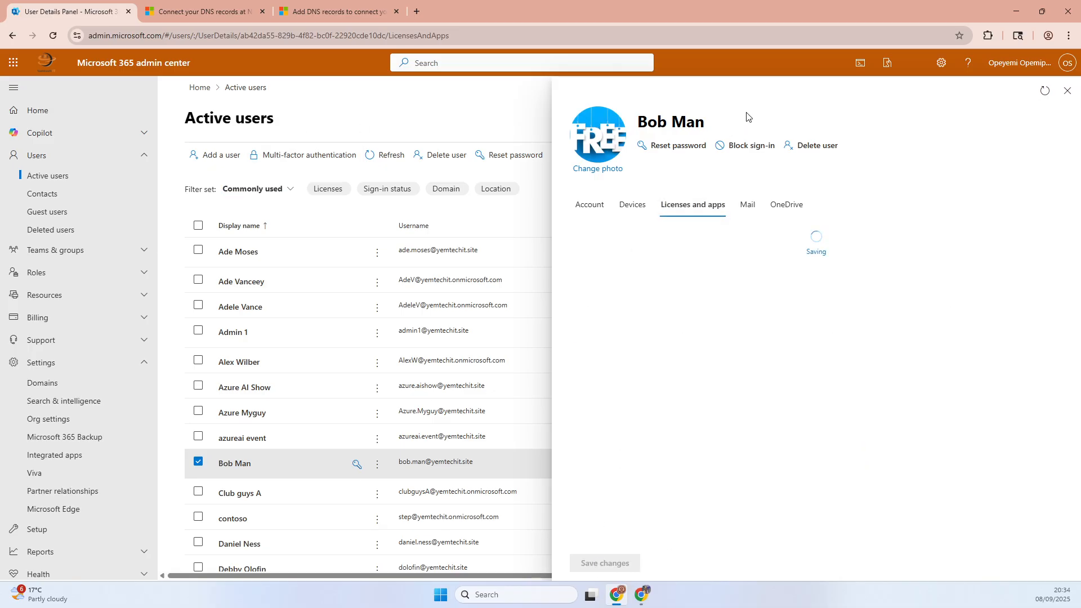
pyautogui.click(1067, 90)
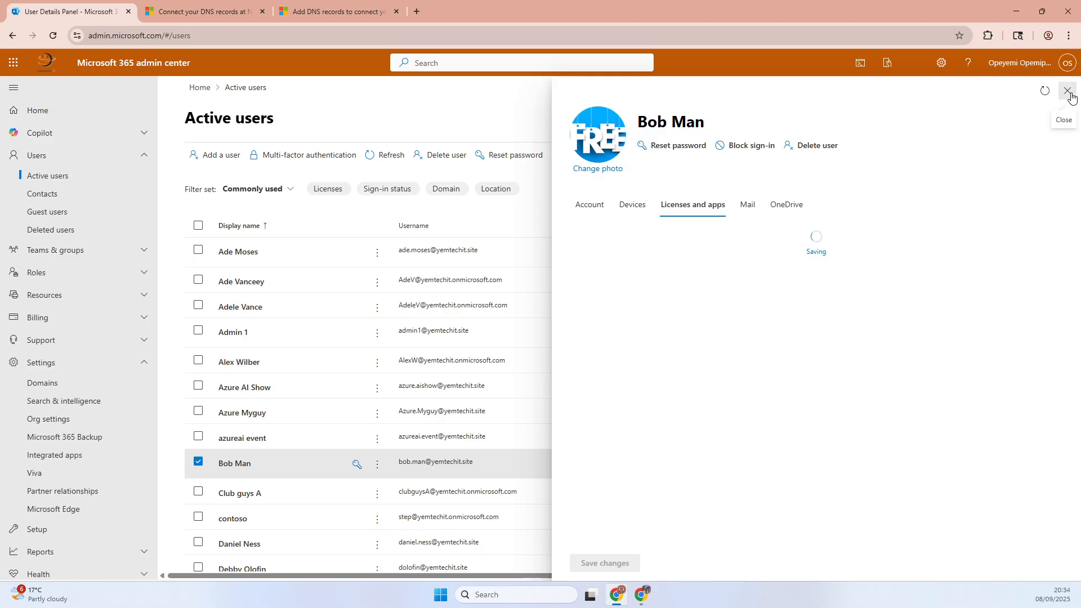
# - Start adding a user and fill in the test user's first name, last name, display name and username on the yemtechit.com domain
pyautogui.click(217, 161)
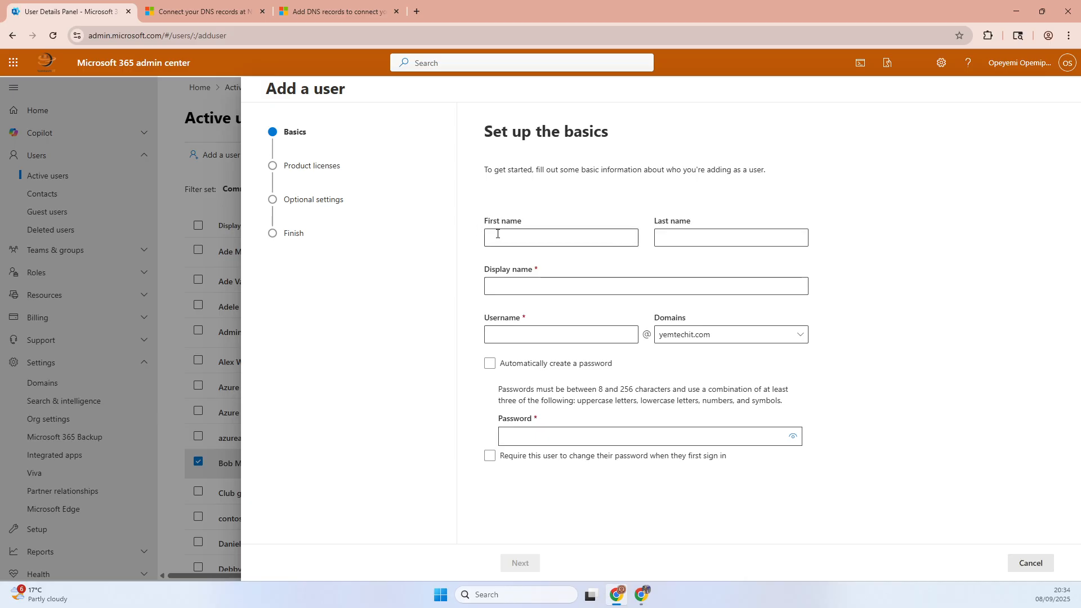
pyautogui.click(500, 236)
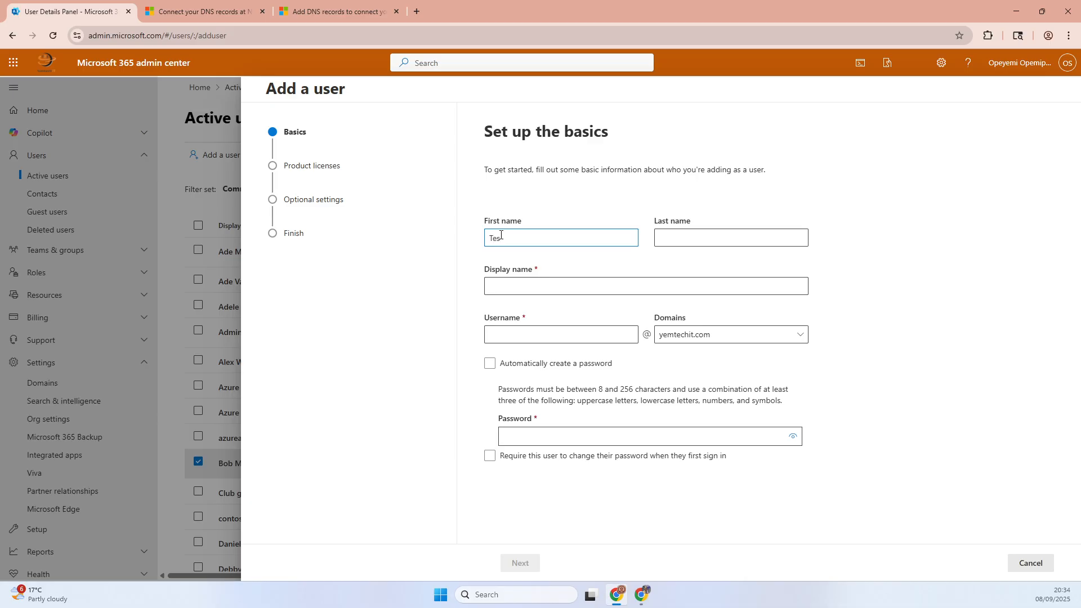
pyautogui.press('Tab')
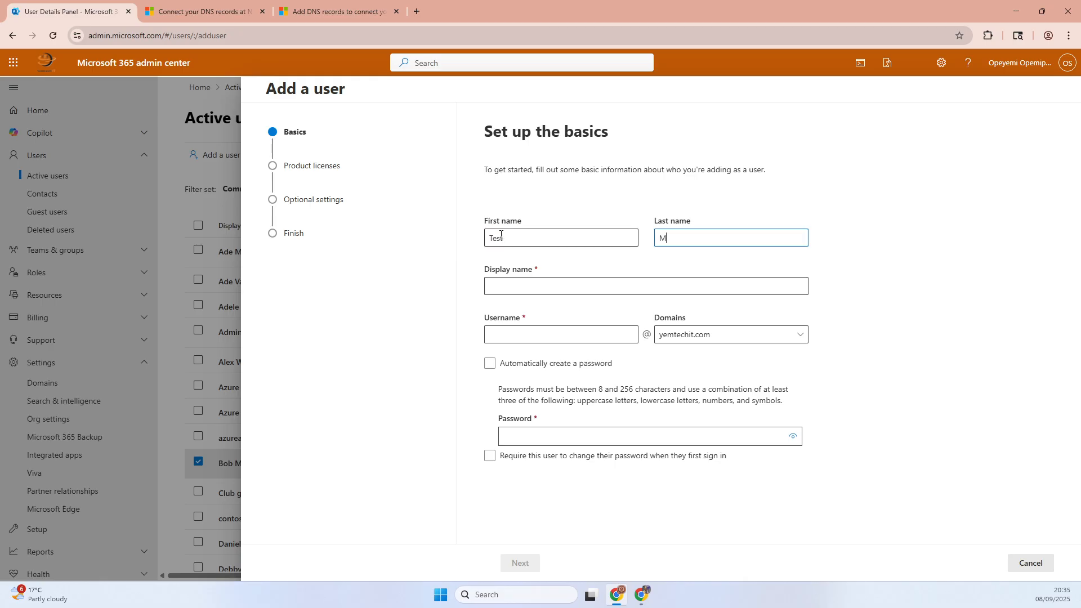
pyautogui.press('Tab')
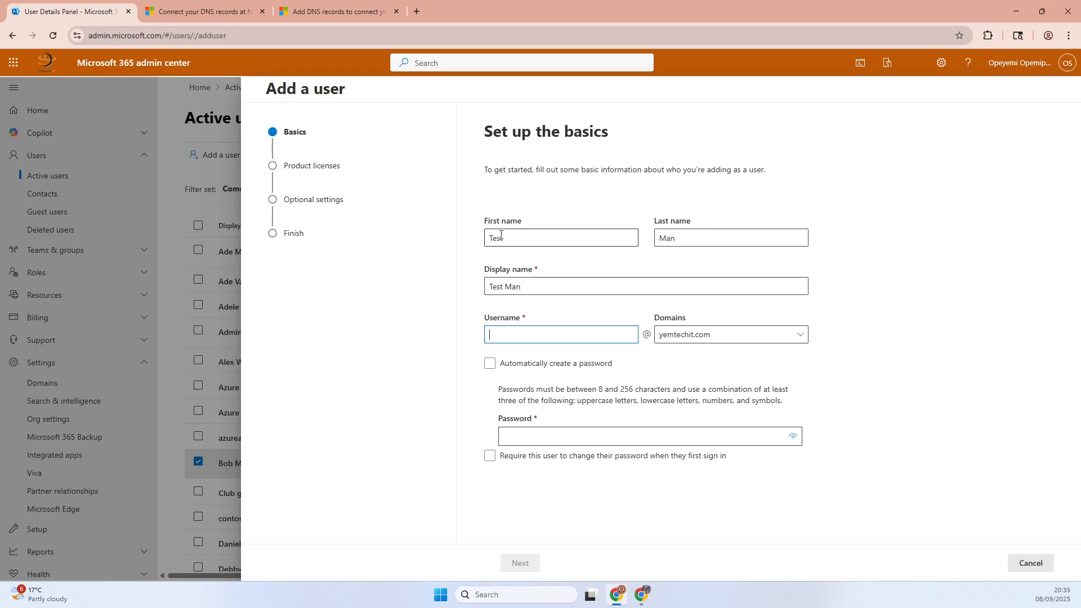
pyautogui.write('test.man')
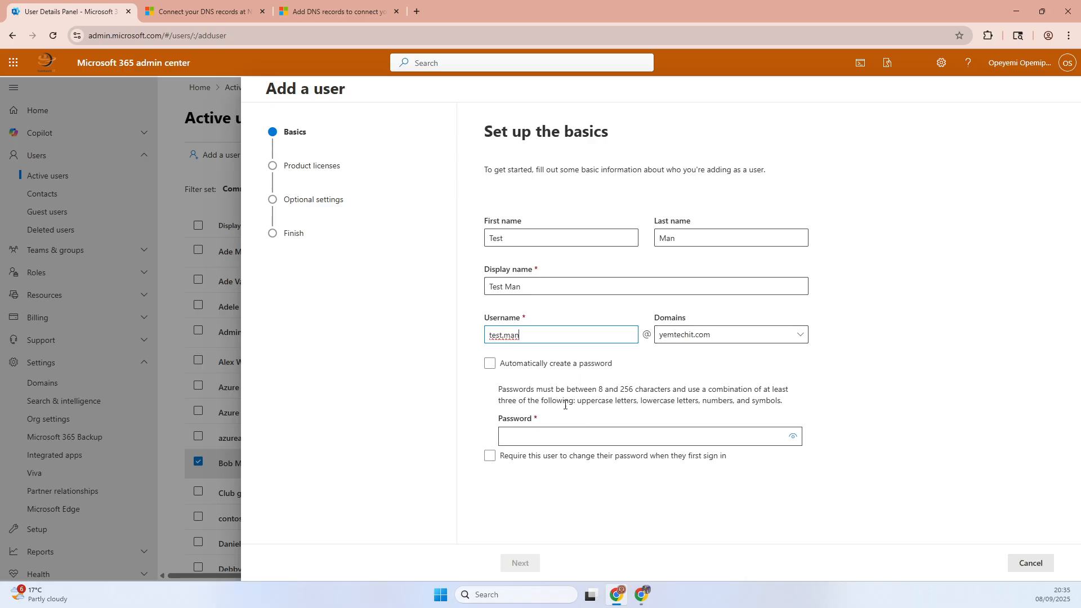
# - Enter a custom account password for the new user and continue to the product licenses
pyautogui.click(526, 431)
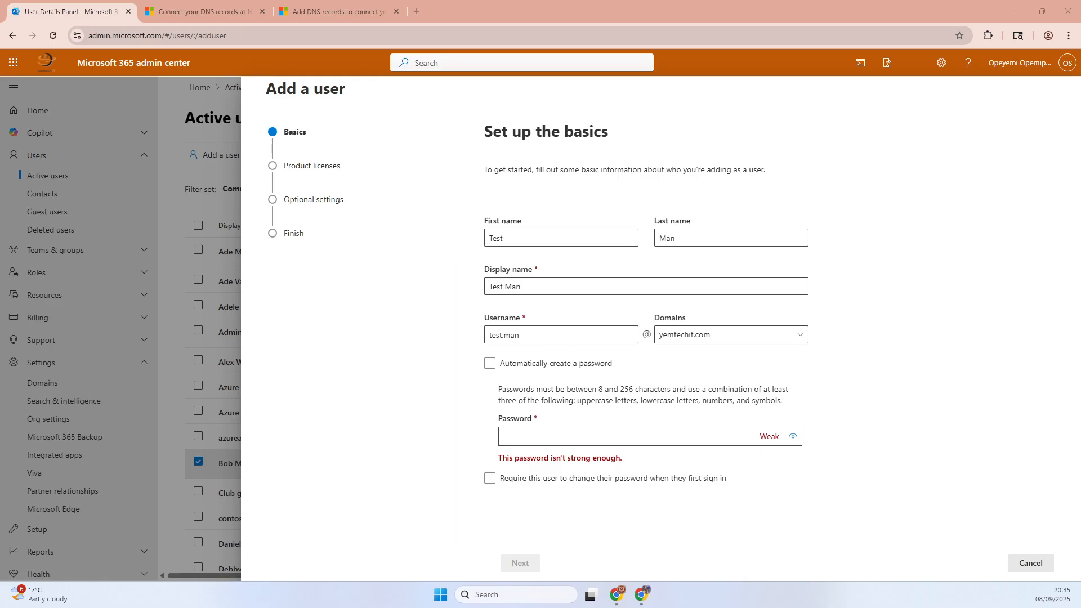
pyautogui.click(541, 432)
pyautogui.hotkey('ctrl', 'v')
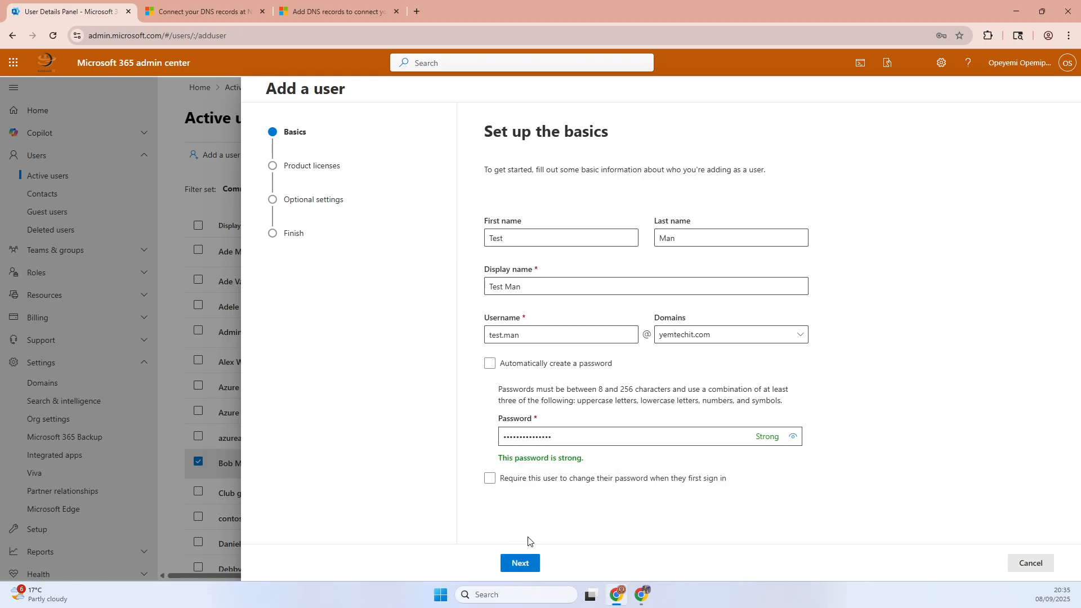
pyautogui.click(520, 565)
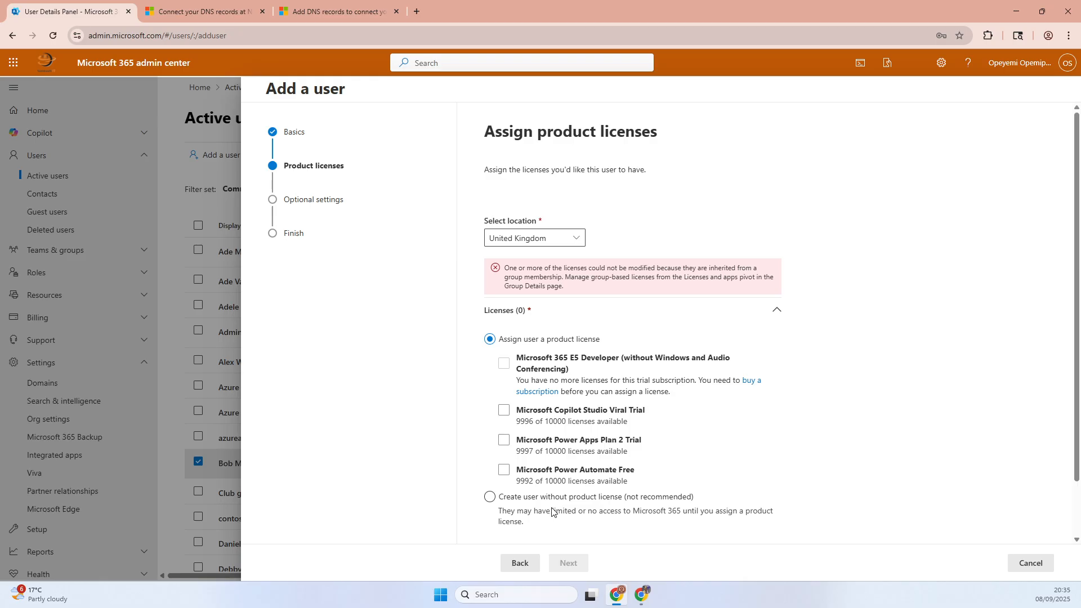
# - Choose to create the user without a product license and keep the default optional settings
pyautogui.click(490, 497)
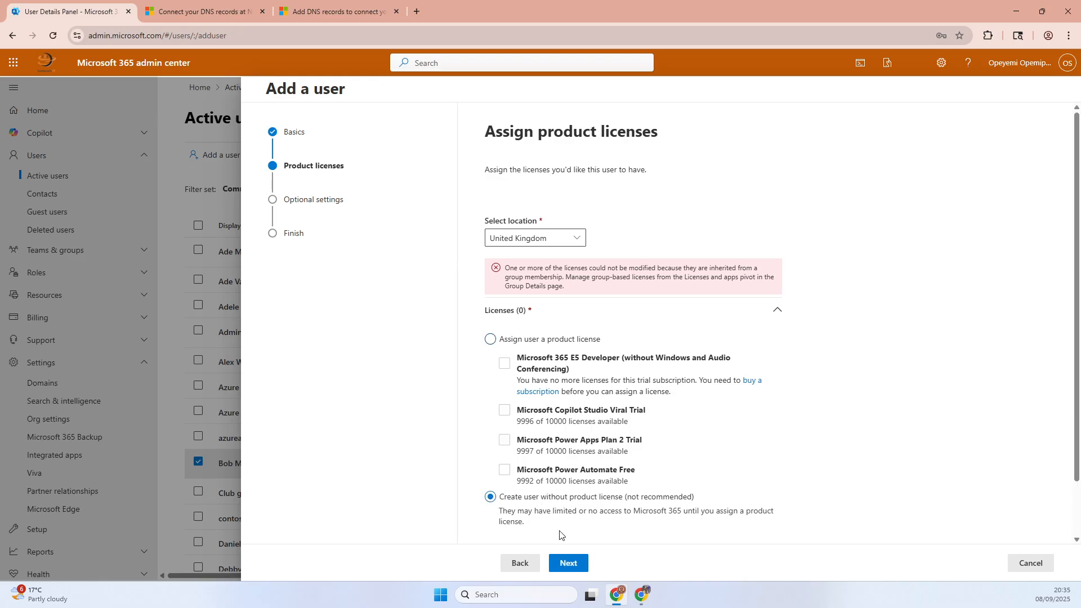
pyautogui.click(565, 564)
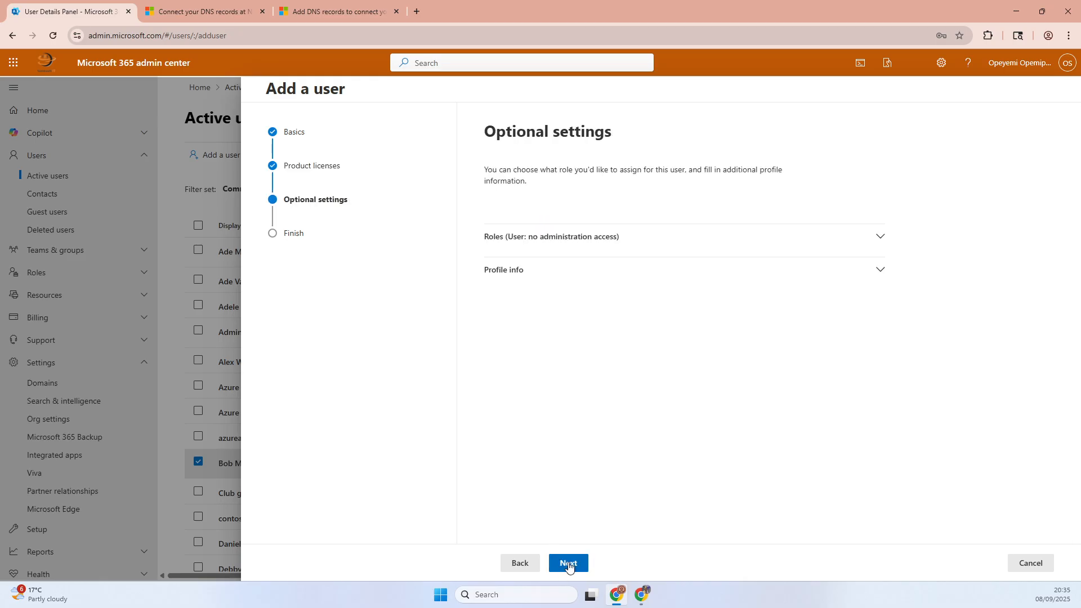
pyautogui.click(569, 564)
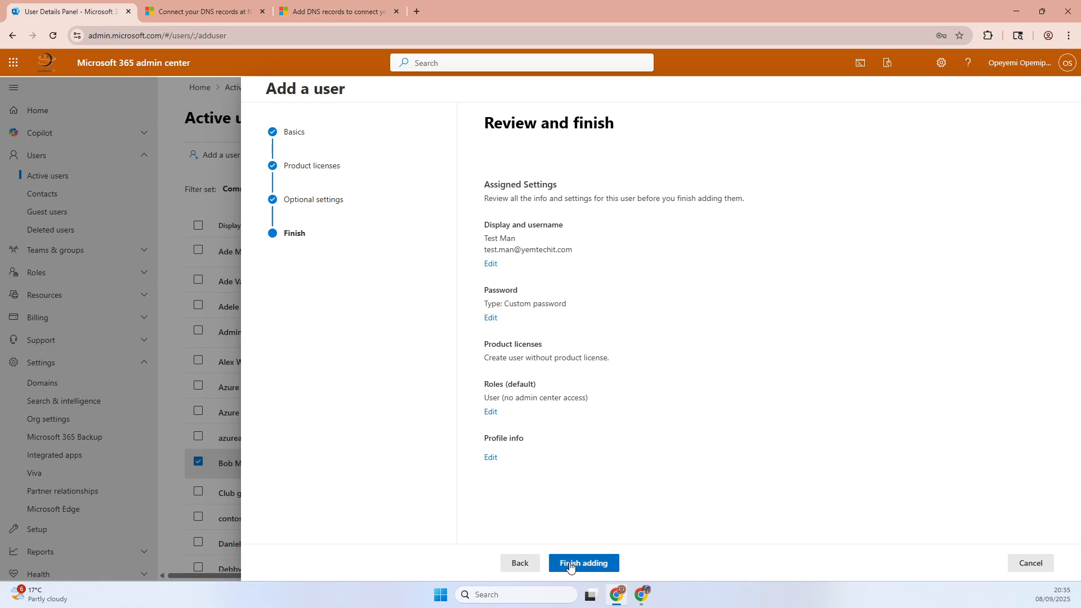
# - Copy the new user's sign-in address from the review, and finish adding the user
pyautogui.moveTo(574, 254); pyautogui.dragTo(491, 251)
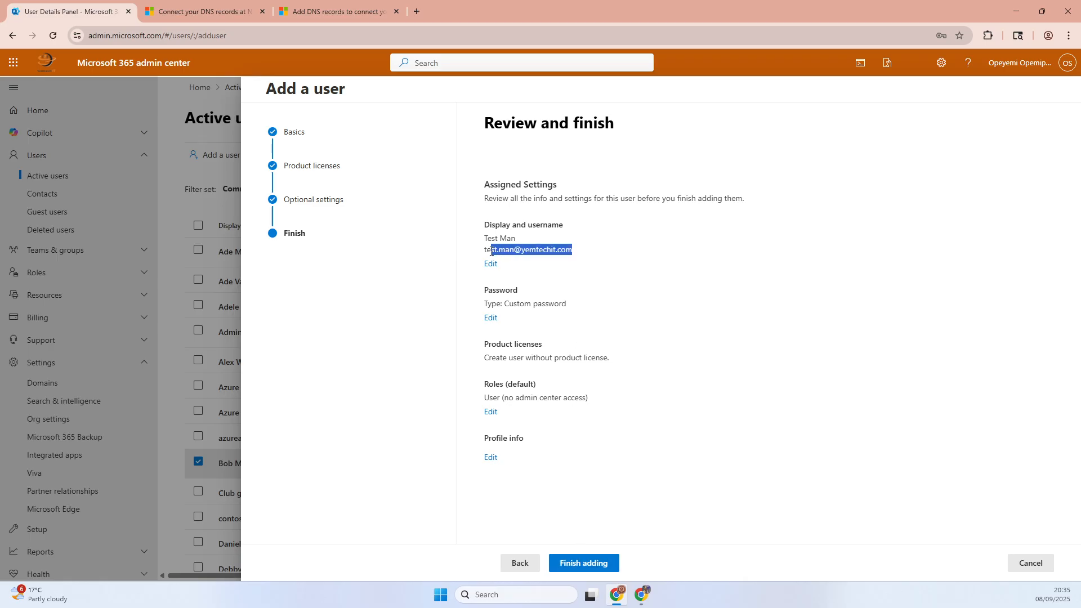
pyautogui.rightClick(486, 252)
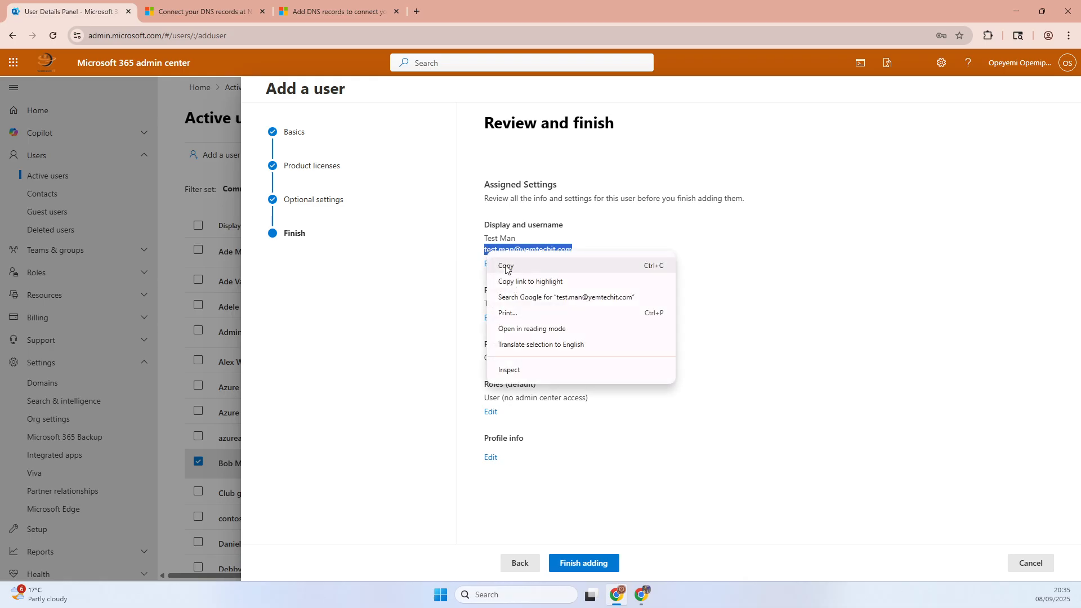
pyautogui.click(503, 268)
pyautogui.click(567, 559)
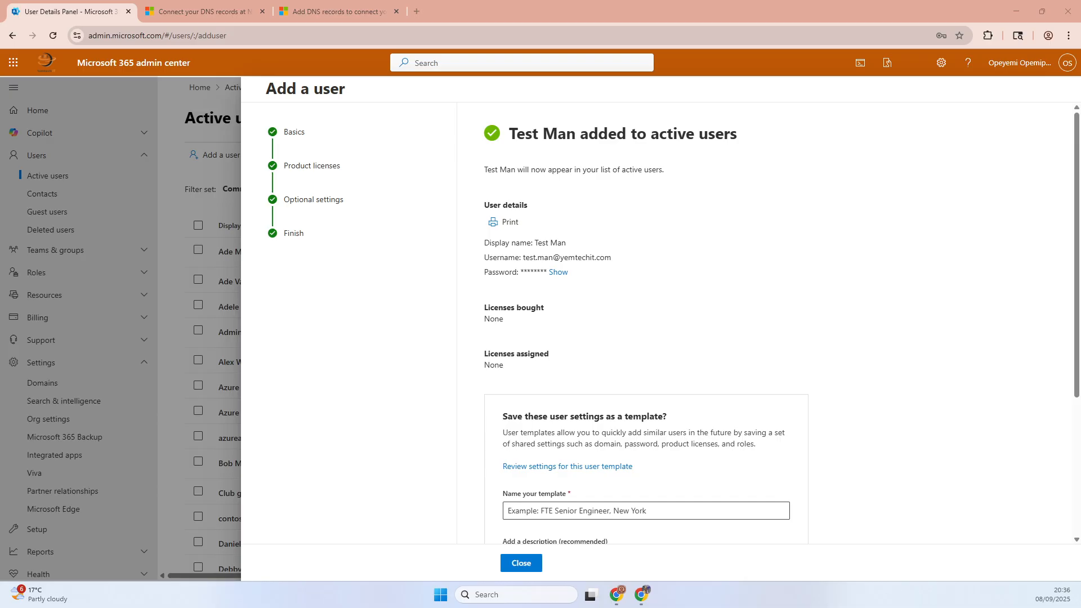
pyautogui.click(521, 563)
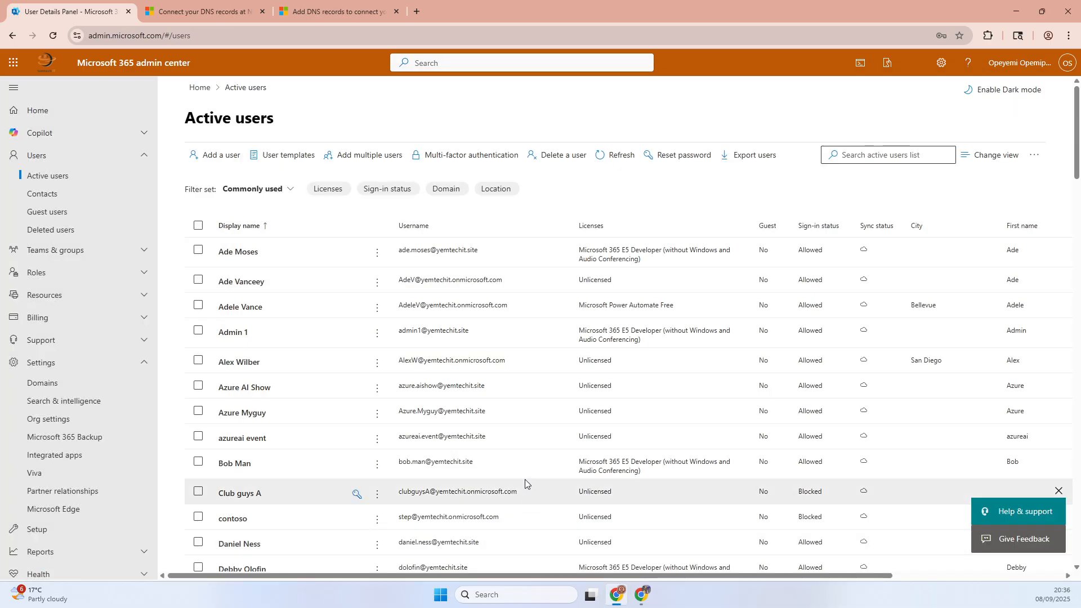
# - Refresh the active users and retry removing the E5 Developer license from the user directly below azureai event, closing the details
pyautogui.click(613, 154)
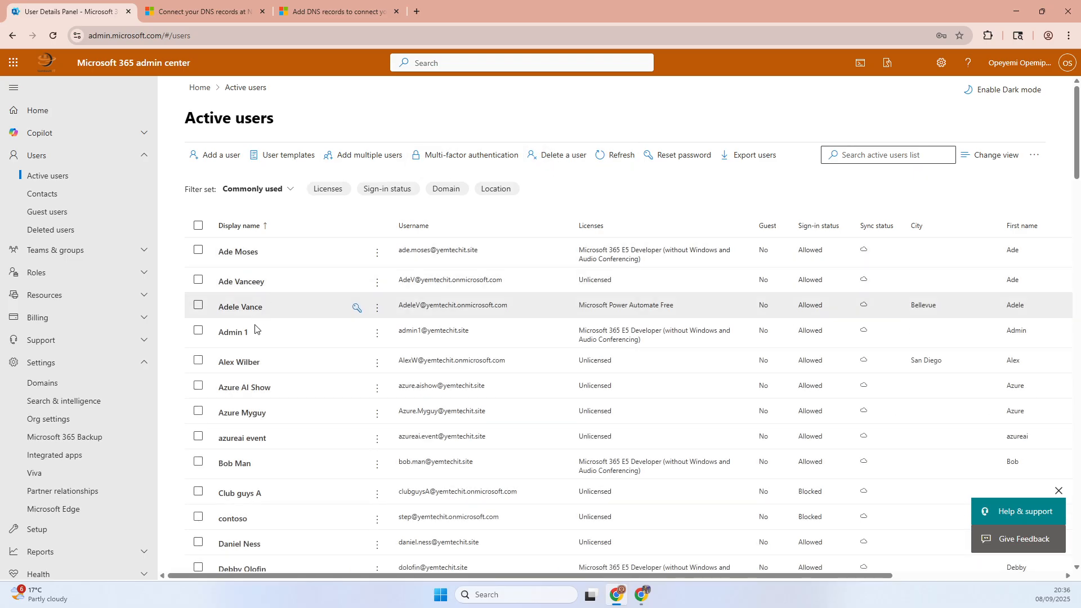
pyautogui.click(234, 462)
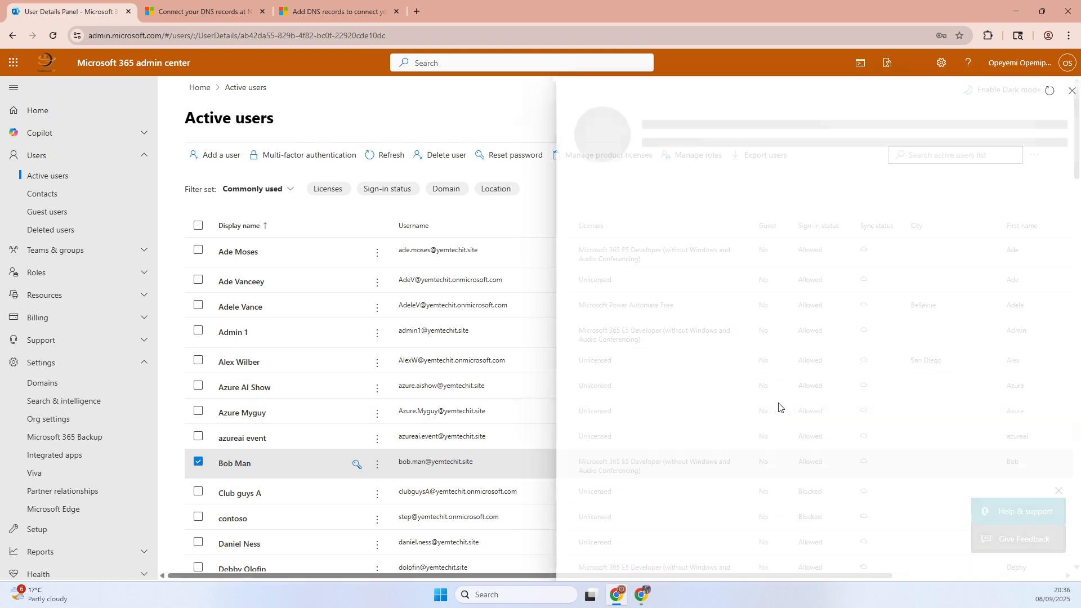
pyautogui.click(692, 205)
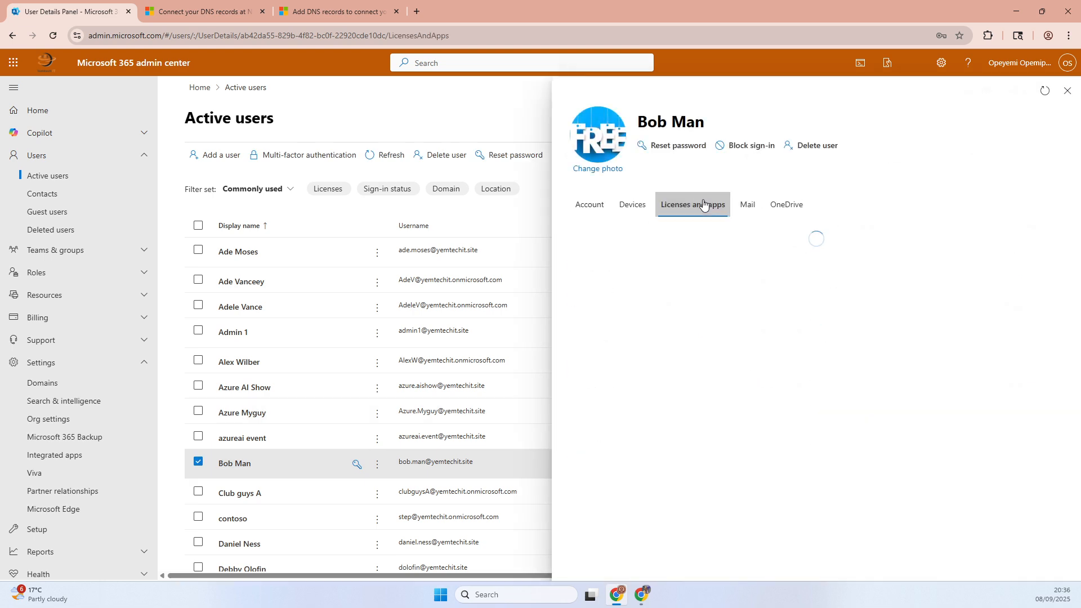
pyautogui.click(574, 372)
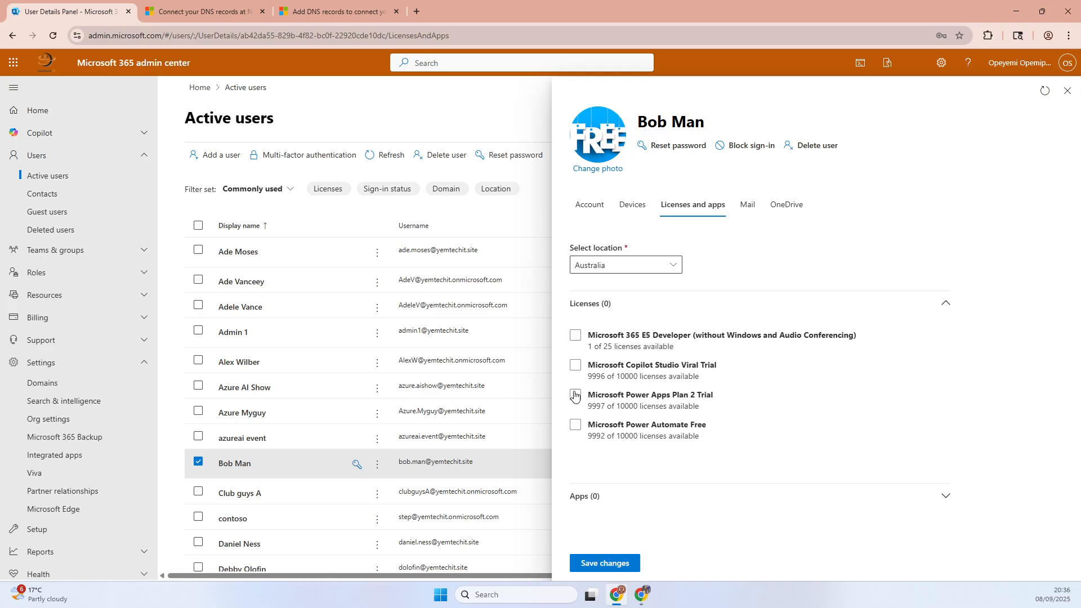
pyautogui.click(583, 561)
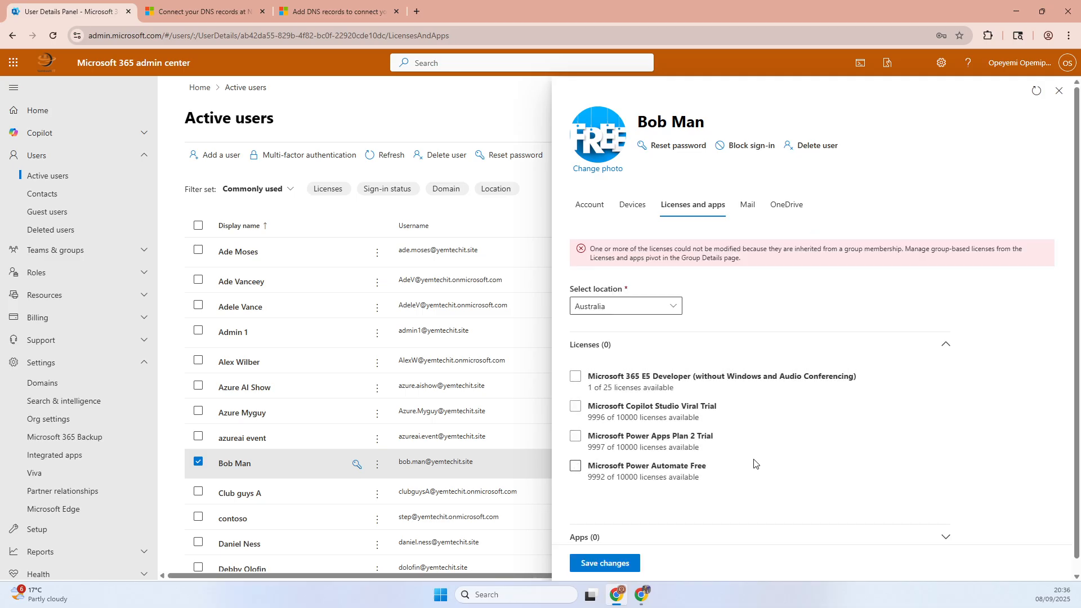
pyautogui.click(749, 444)
pyautogui.click(741, 444)
pyautogui.click(1059, 92)
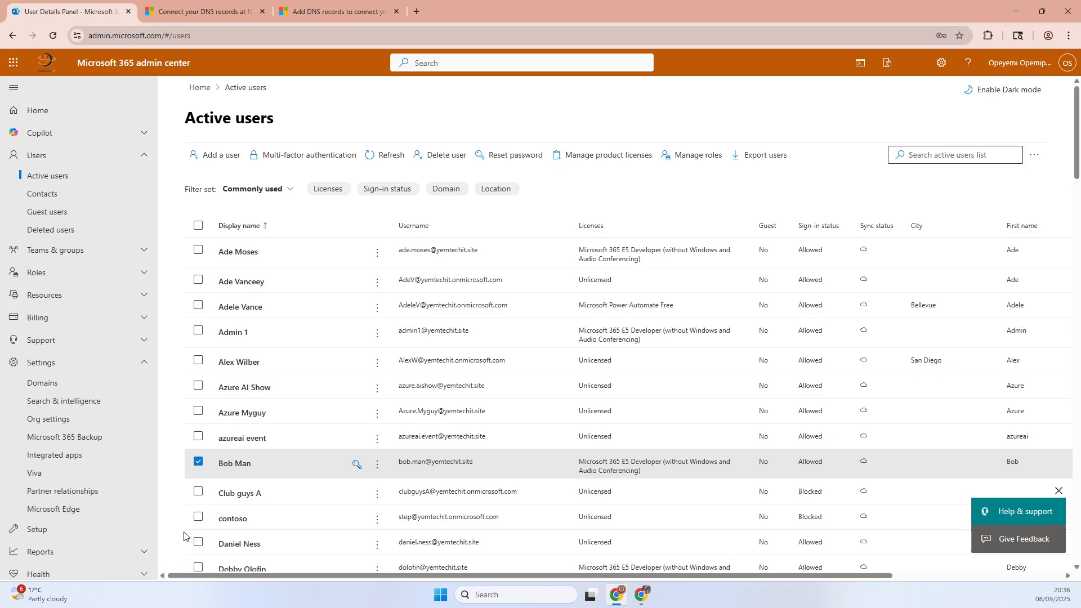
# - Remove the Microsoft 365 E5 Developer license from the user two rows below contoso, save the change, and close the details
pyautogui.scroll(-3, 299, 484)
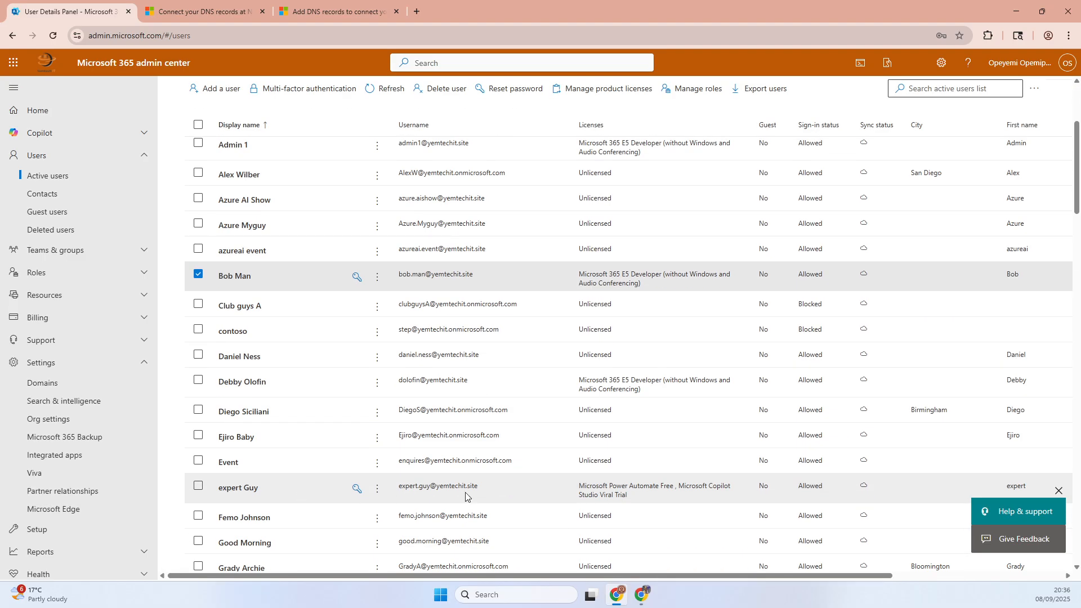
pyautogui.click(254, 382)
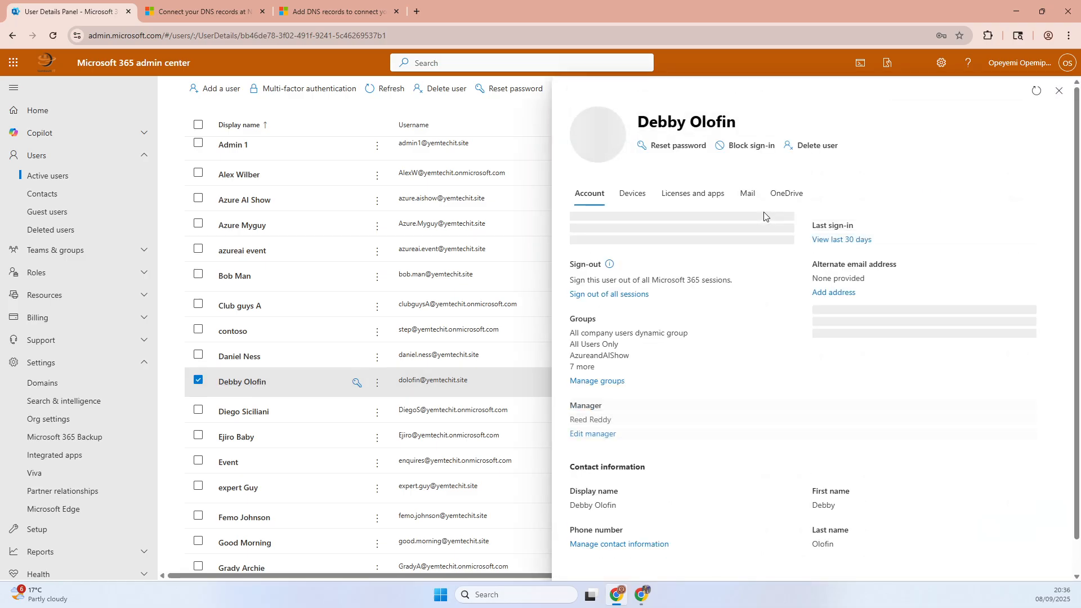
pyautogui.click(688, 206)
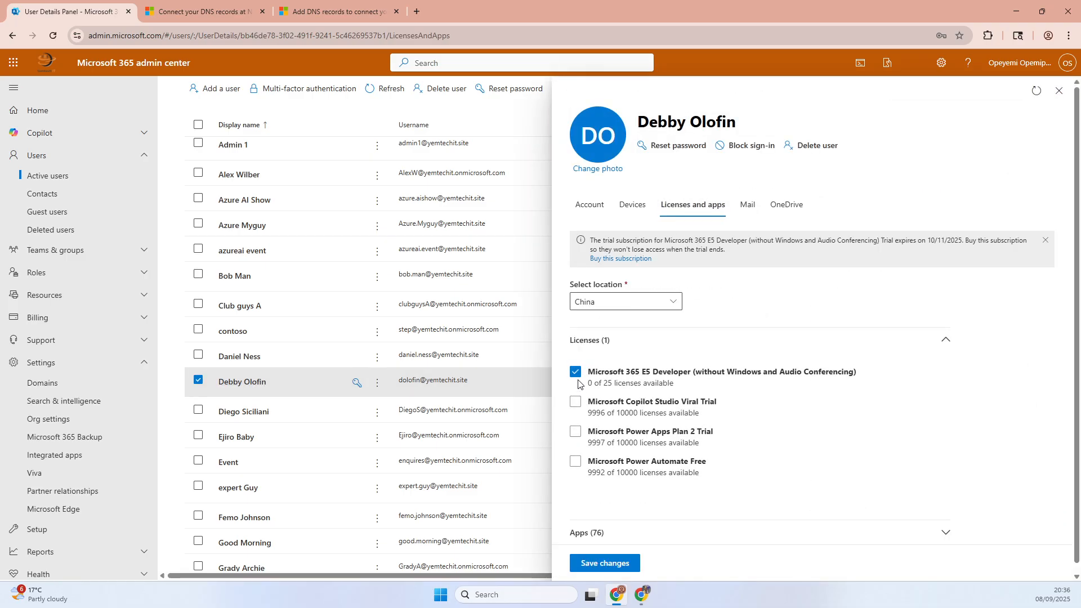
pyautogui.click(577, 379)
pyautogui.click(584, 565)
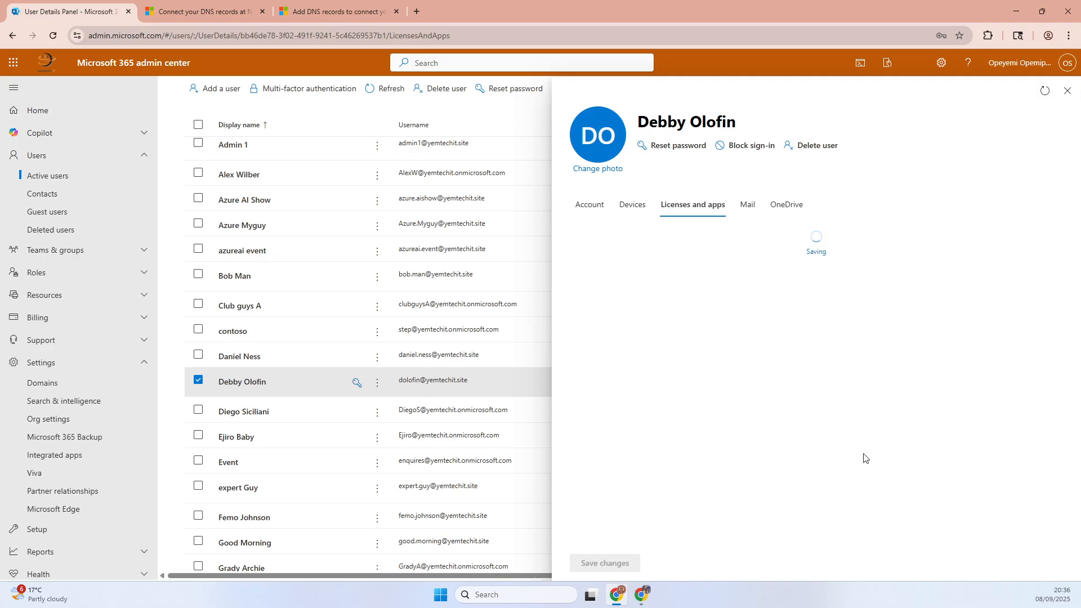
pyautogui.click(1065, 92)
# - Search the active users list for "test"
pyautogui.scroll(3, 331, 341)
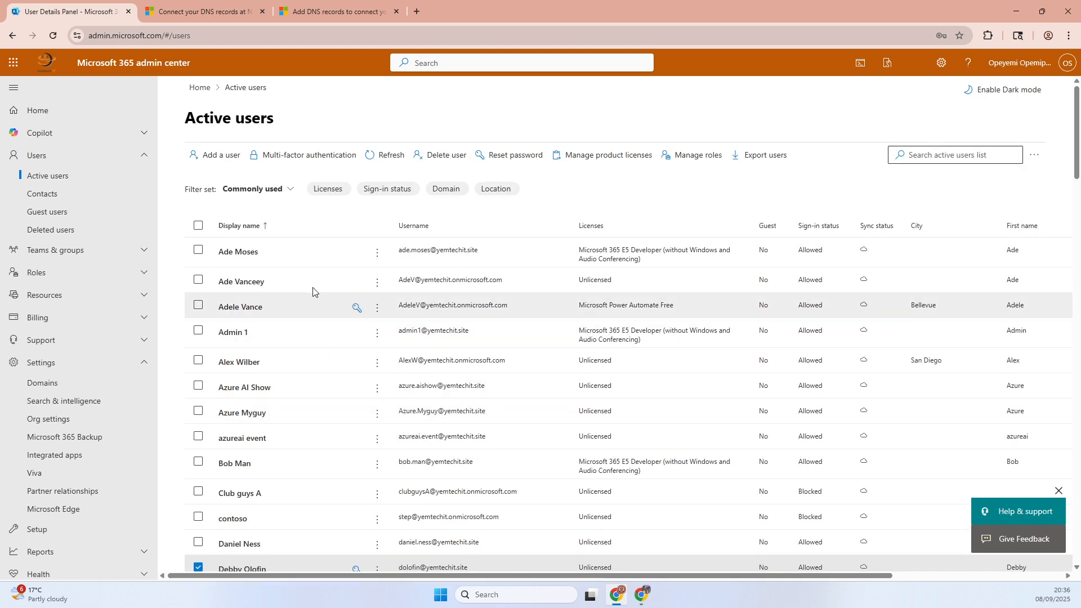
pyautogui.click(912, 156)
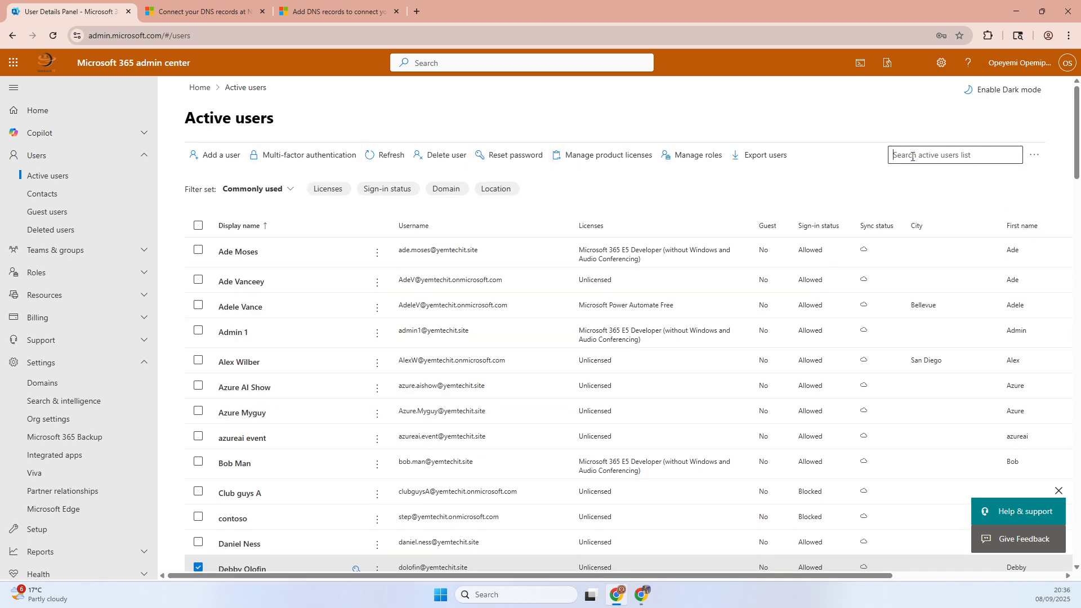
pyautogui.write('test')
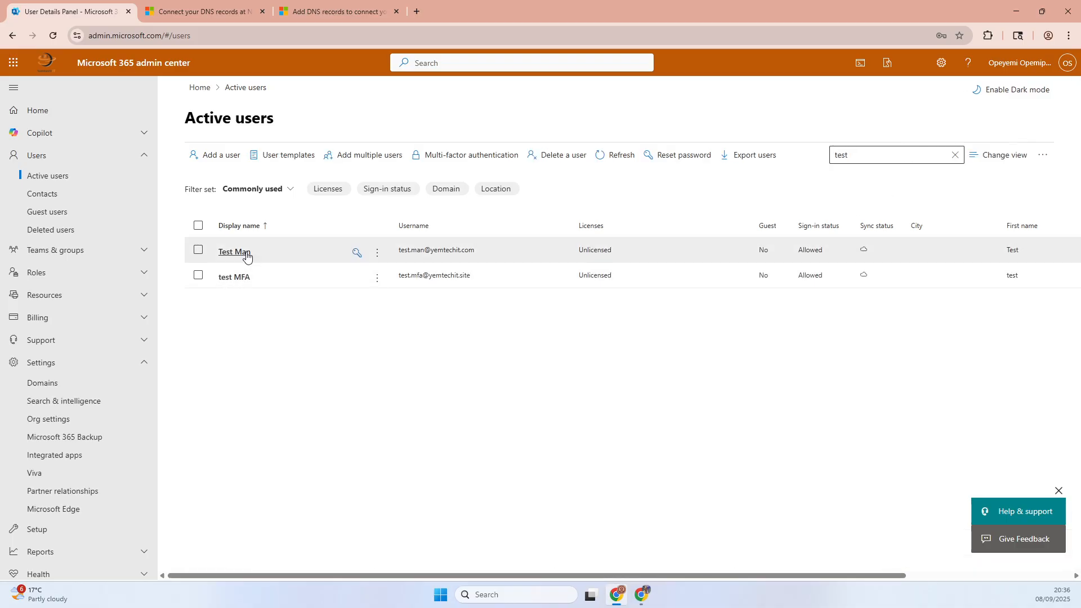
# - Assign the Microsoft 365 E5 Developer license to the new yemtechit.com test user and save the change
pyautogui.click(377, 252)
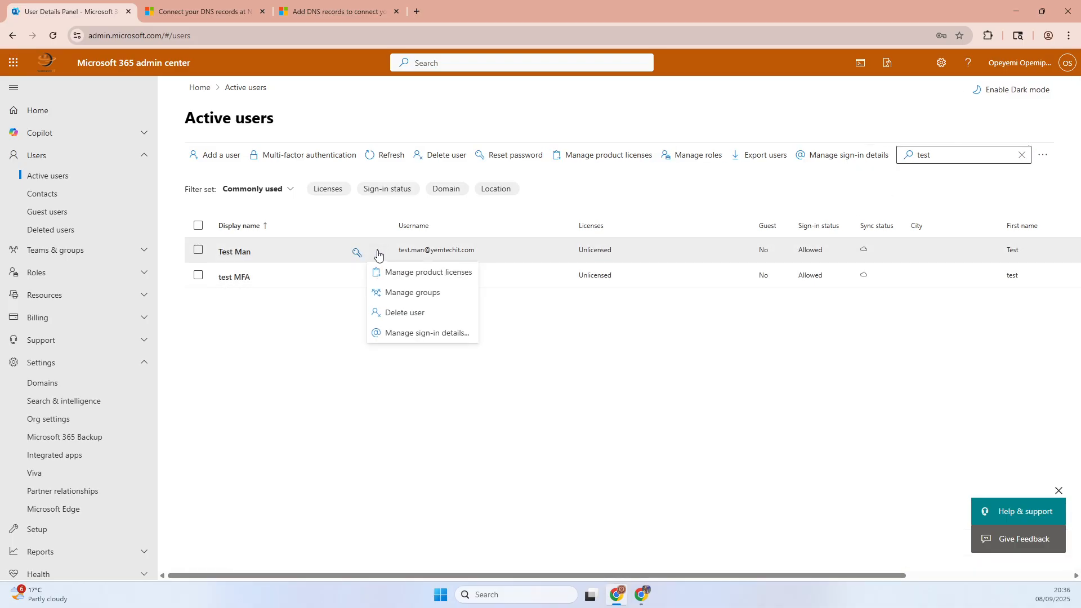
pyautogui.click(280, 259)
pyautogui.click(237, 255)
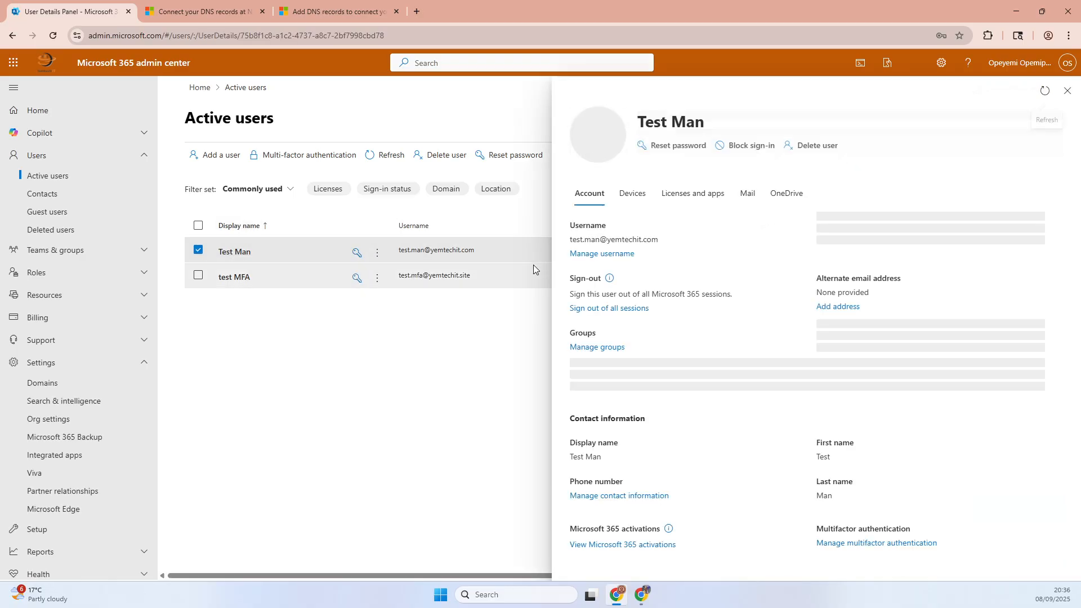
pyautogui.click(707, 203)
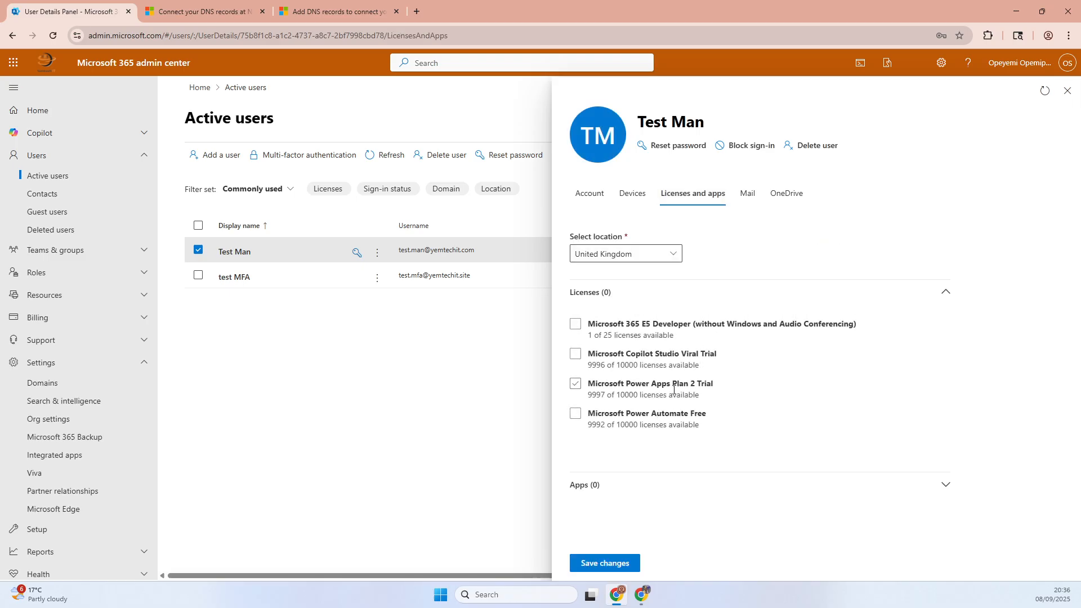
pyautogui.click(576, 324)
pyautogui.click(604, 563)
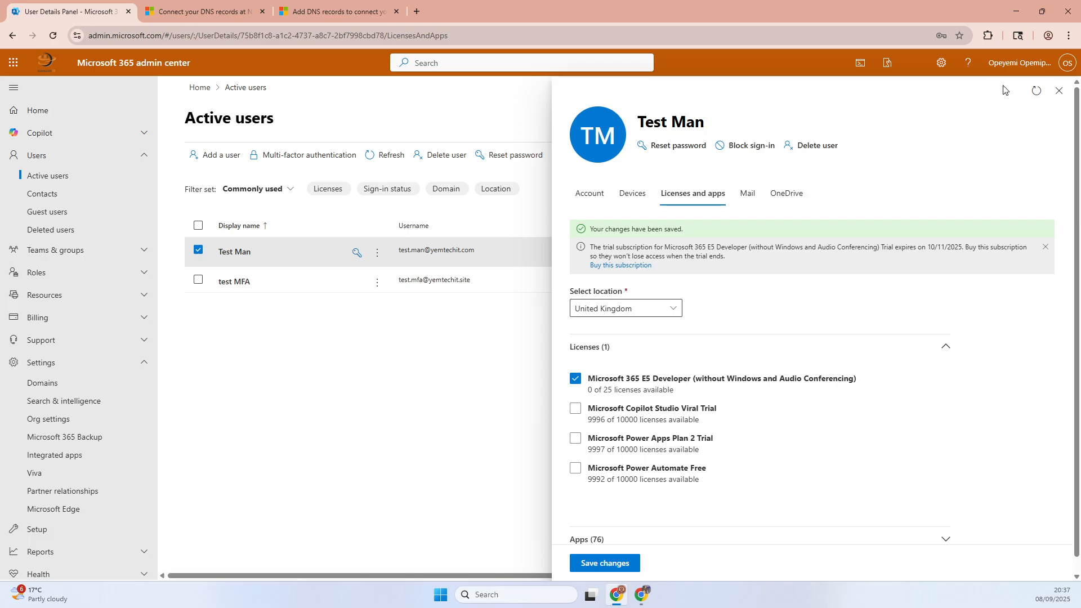
# - Open a private browser window, go to office.com, and start signing in to Microsoft 365
pyautogui.click(1070, 36)
pyautogui.click(973, 92)
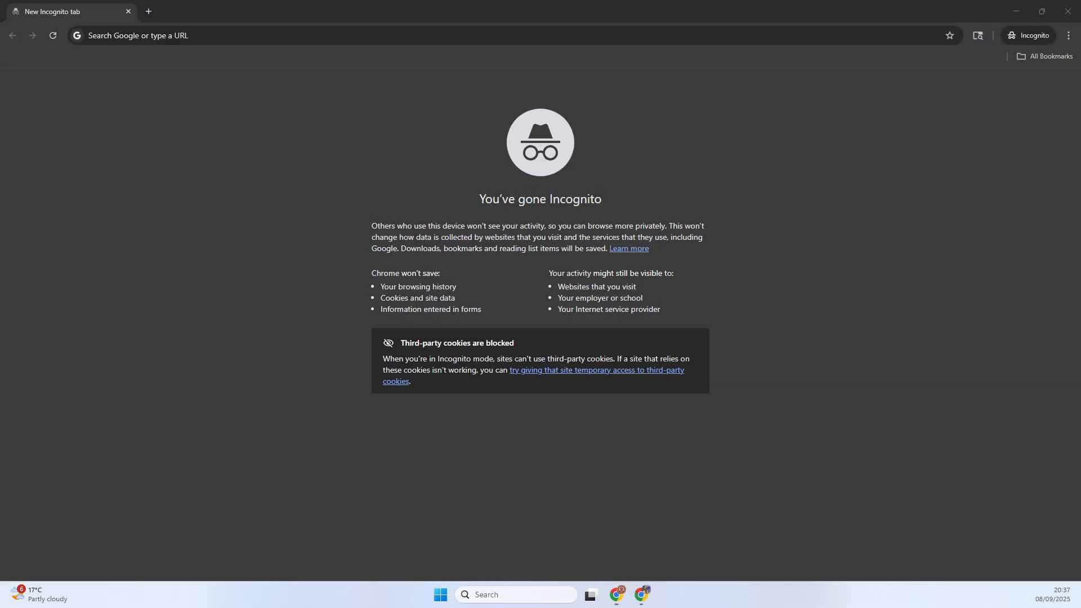
pyautogui.click(157, 32)
pyautogui.write('off')
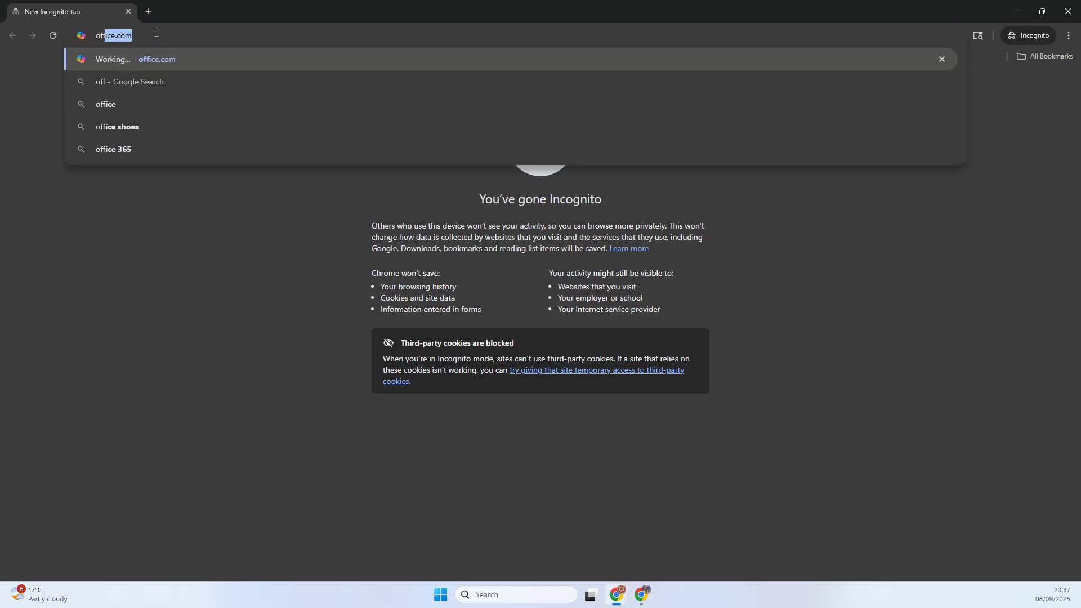
pyautogui.write('ice.com')
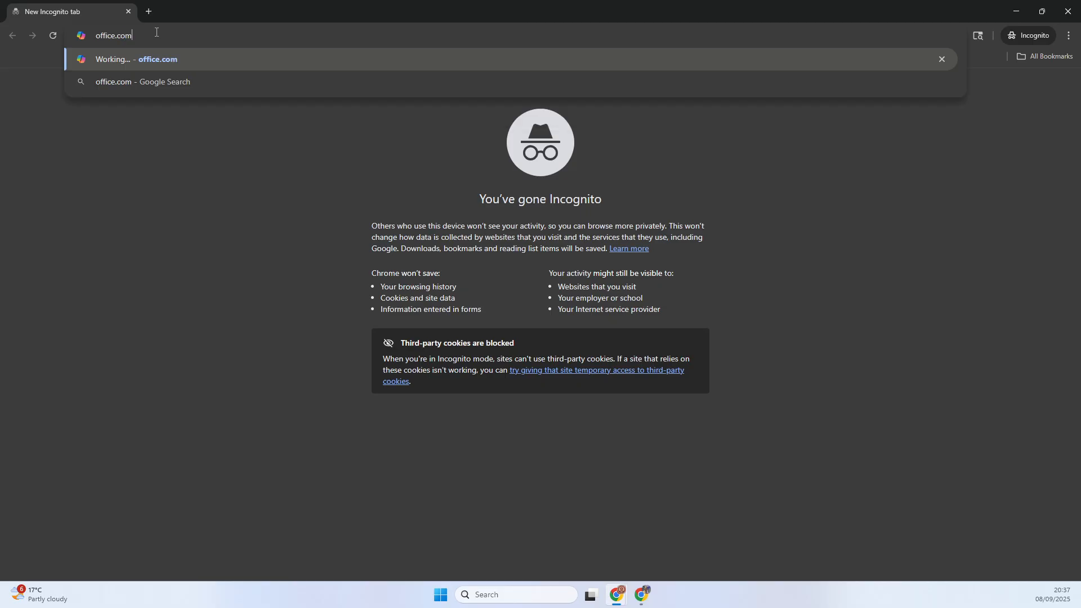
pyautogui.press('Return')
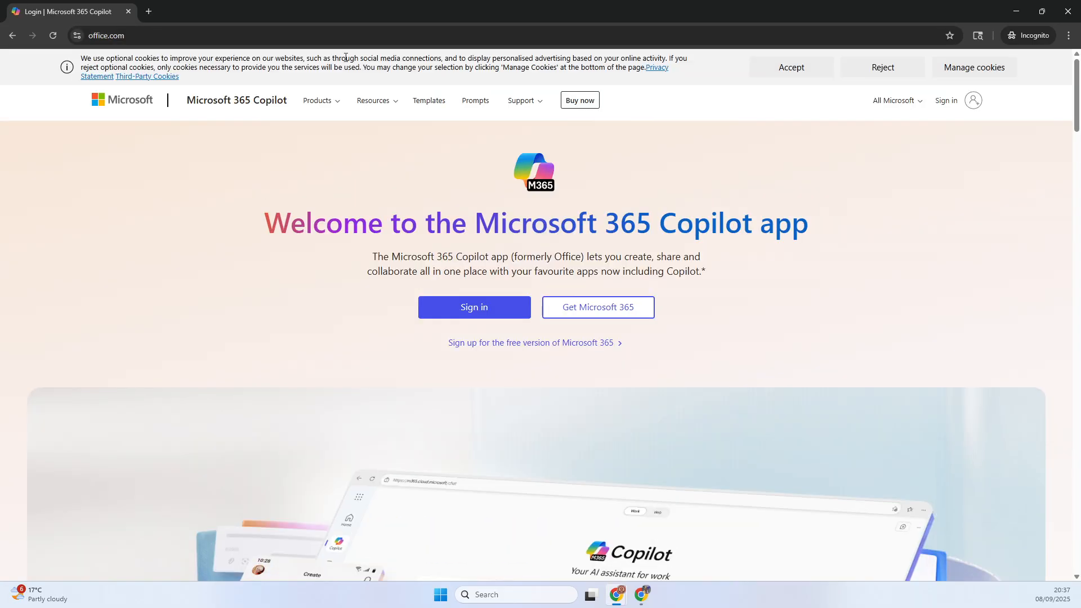
pyautogui.click(485, 305)
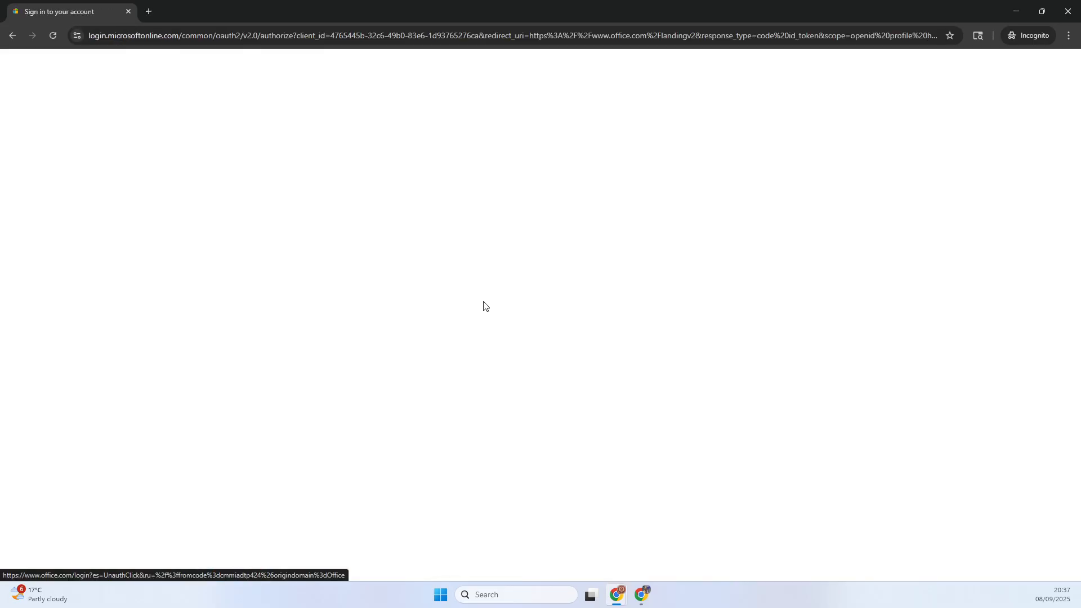
# - Sign in as the new yemtechit.com test user by entering the account's email address and password
pyautogui.click(472, 275)
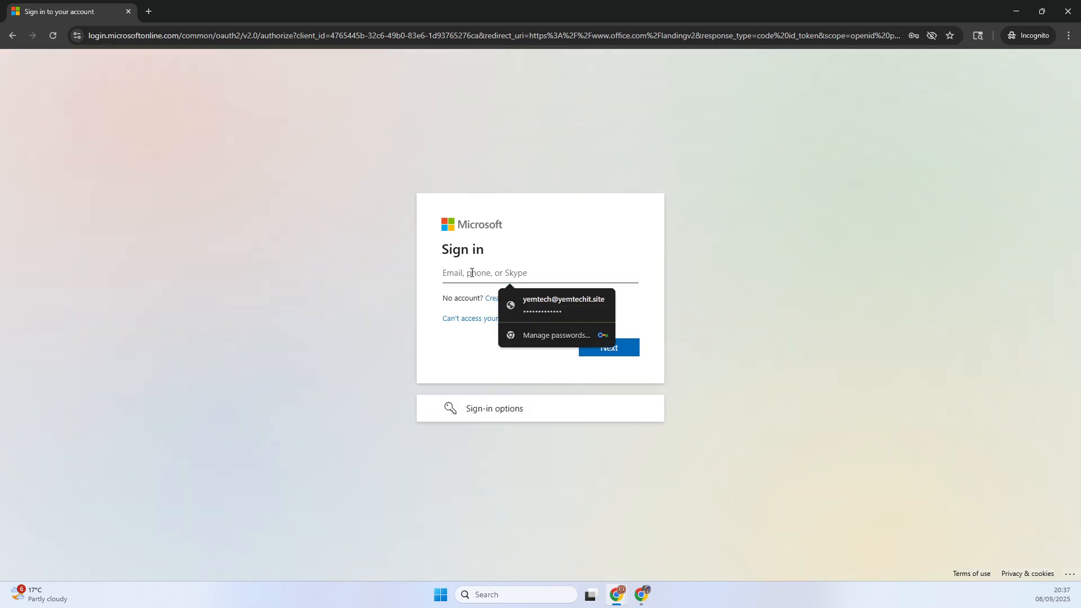
pyautogui.hotkey('ctrl', 'v')
pyautogui.click(586, 348)
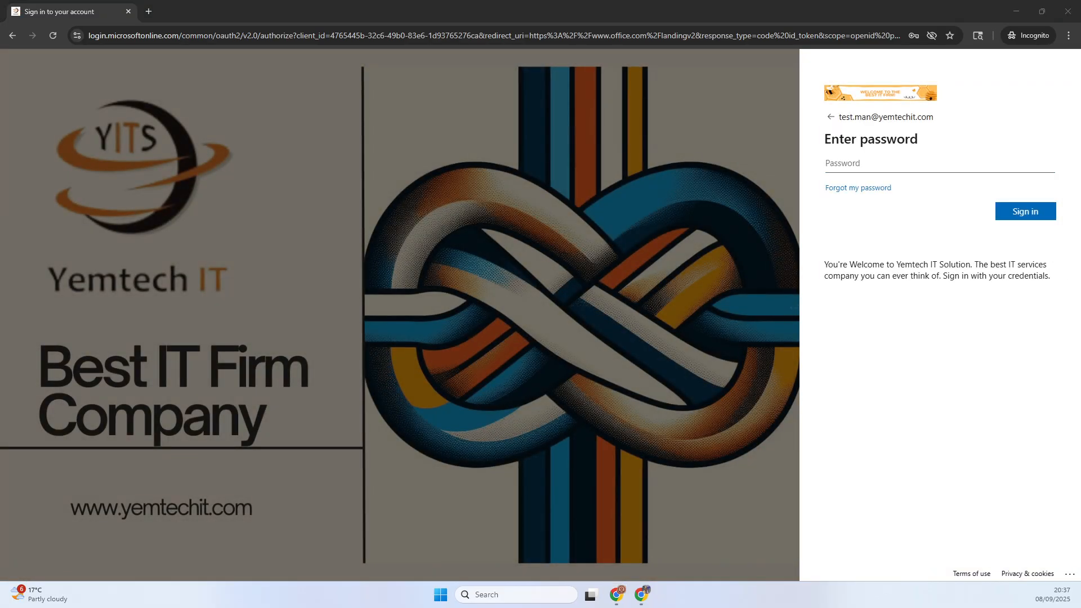
pyautogui.click(840, 165)
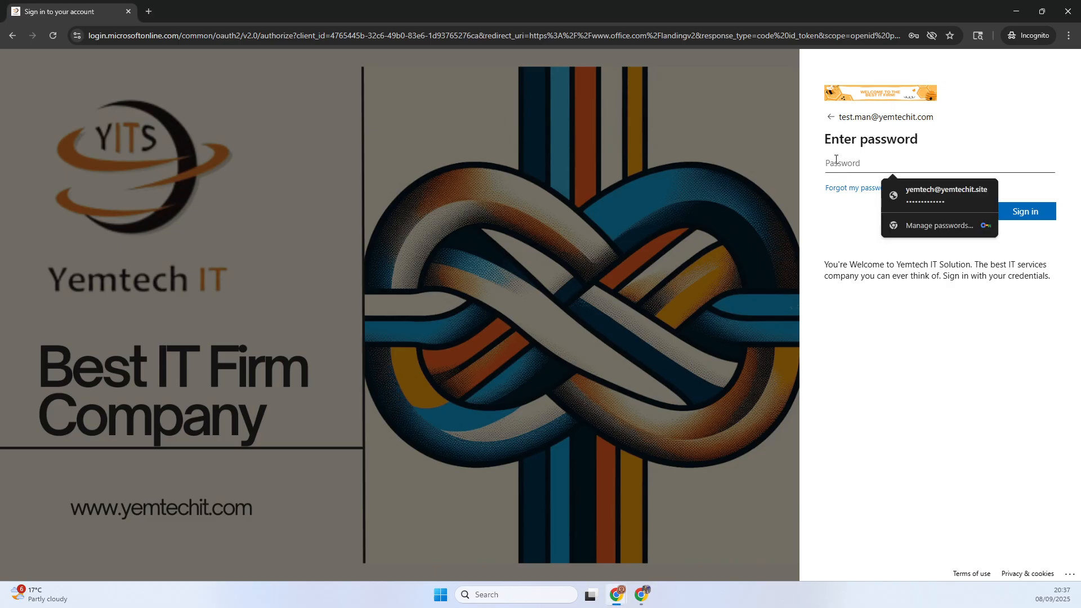
pyautogui.hotkey('ctrl', 'v')
pyautogui.click(1016, 211)
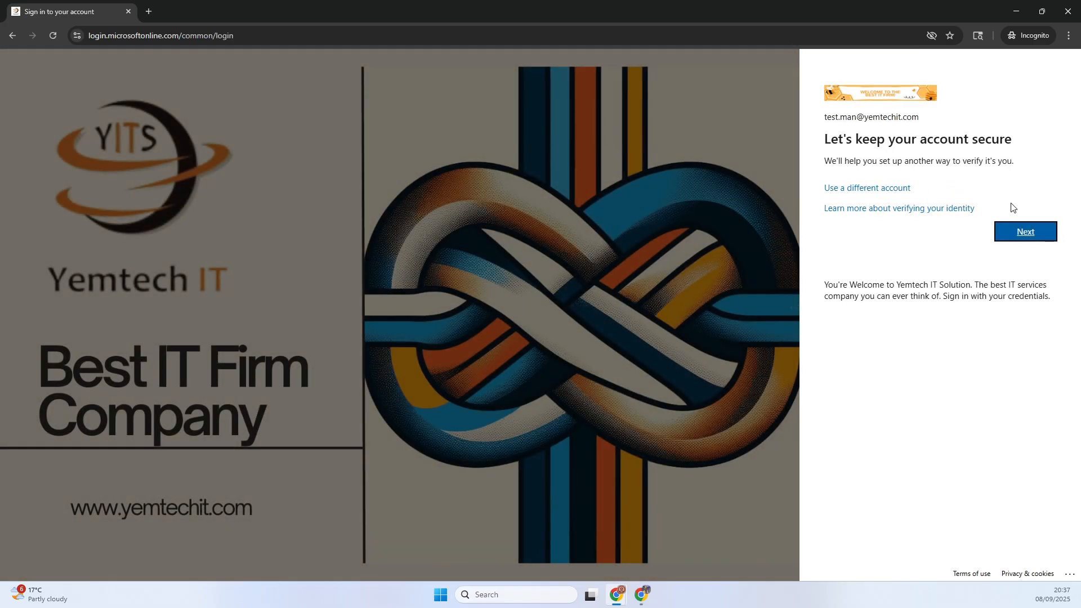
# - Register Microsoft Authenticator as the test user's verification method and decline to stay signed in
pyautogui.click(1007, 232)
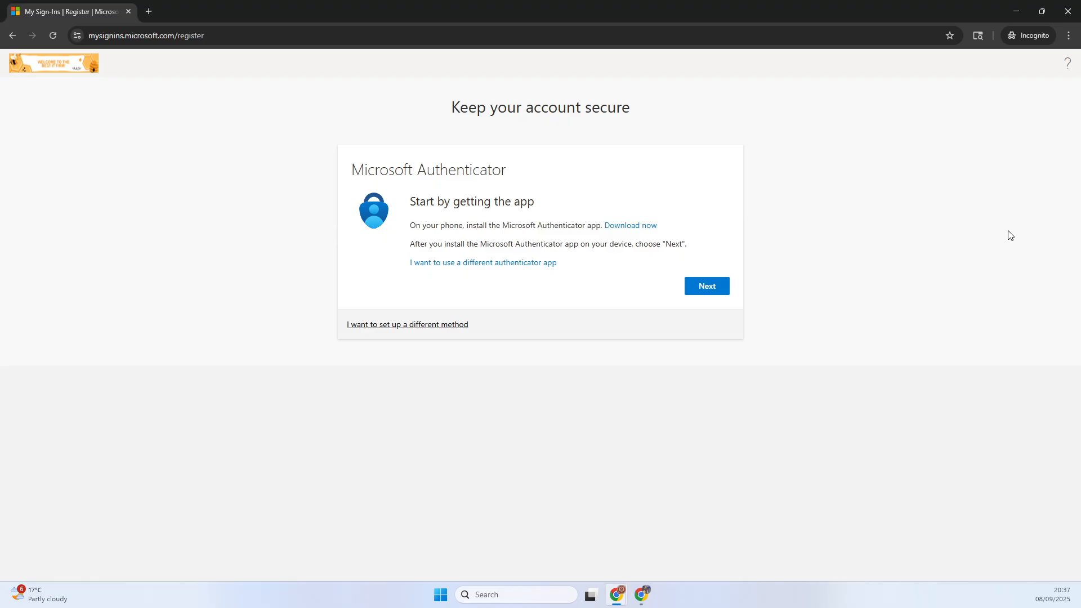
pyautogui.click(698, 290)
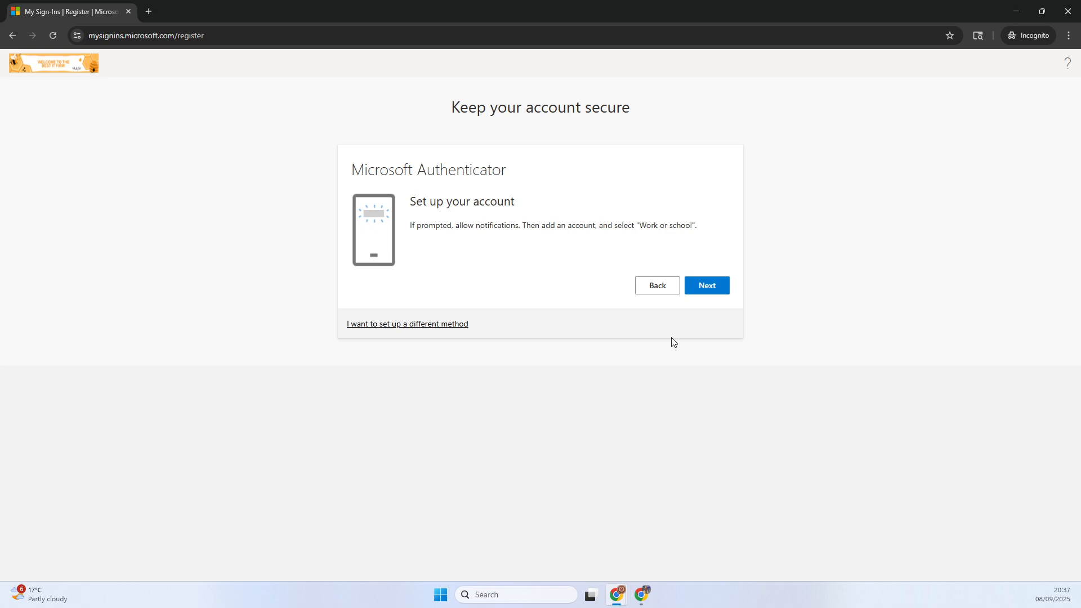
pyautogui.click(704, 292)
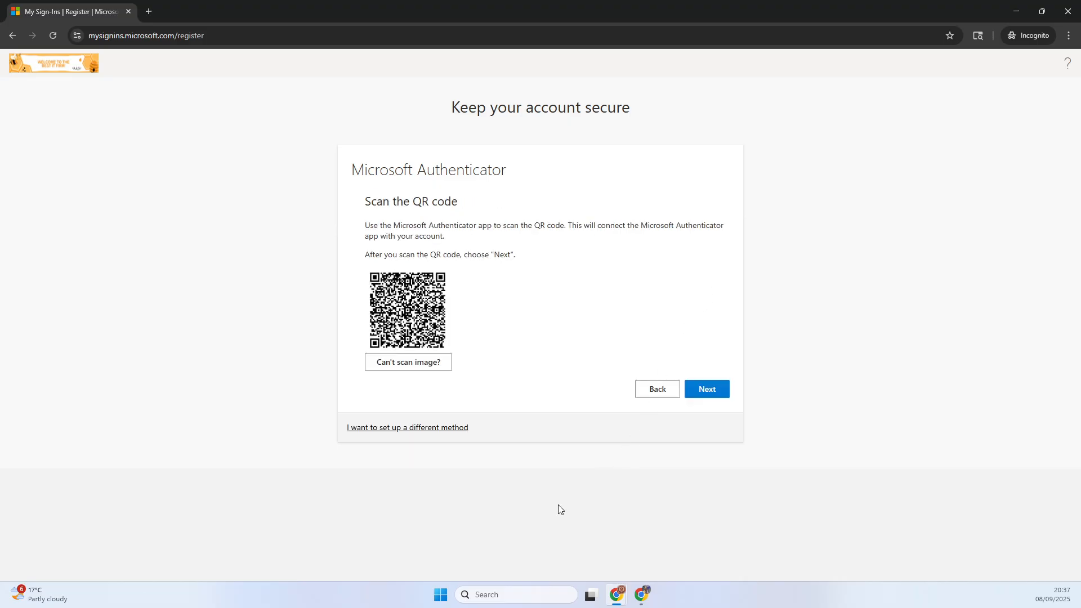
pyautogui.click(707, 388)
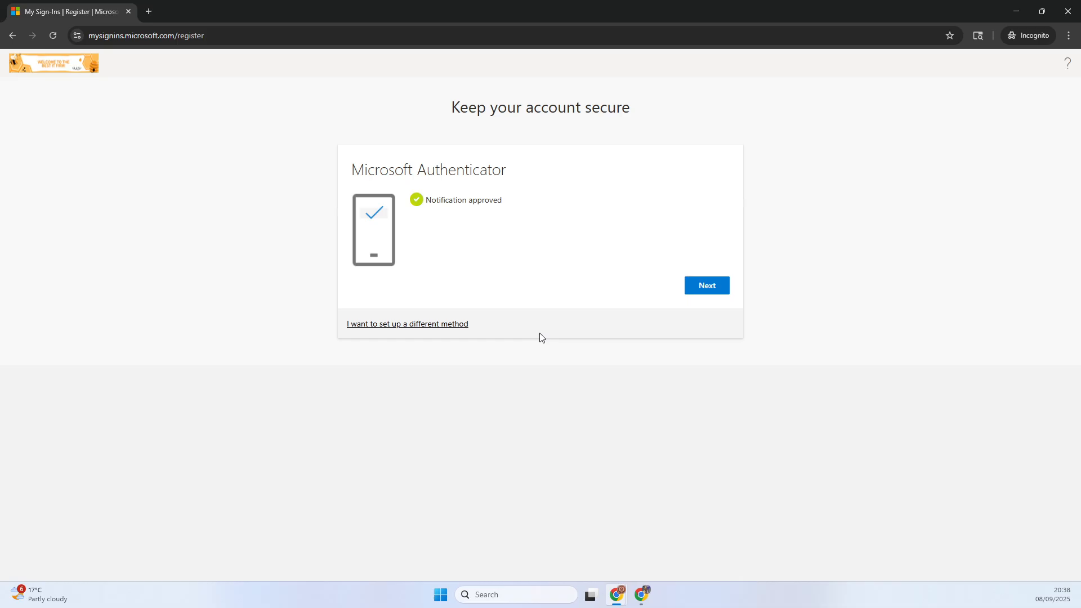
pyautogui.click(709, 287)
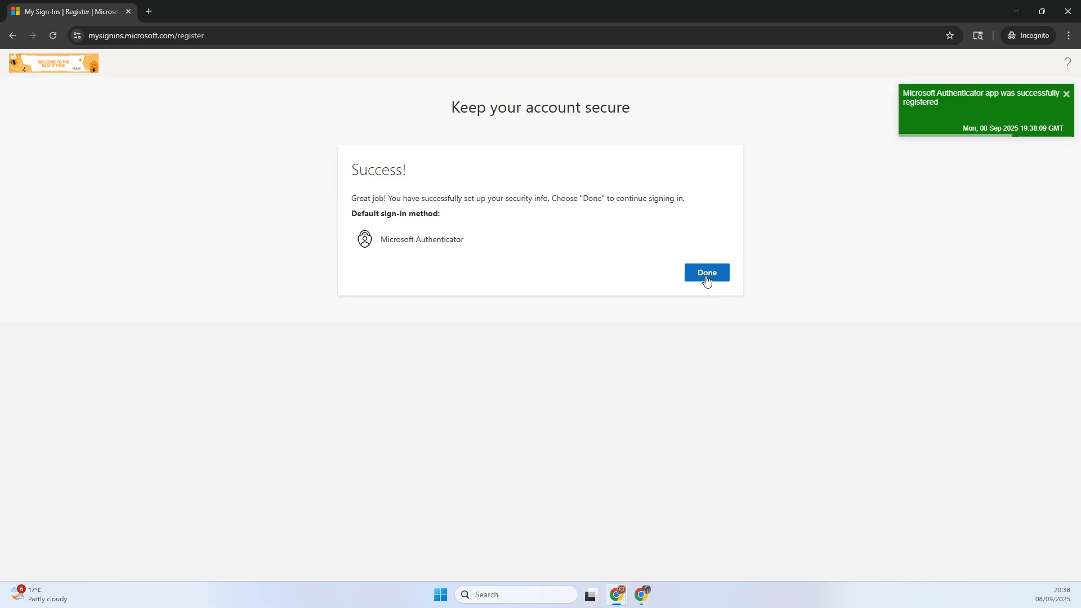
pyautogui.click(694, 277)
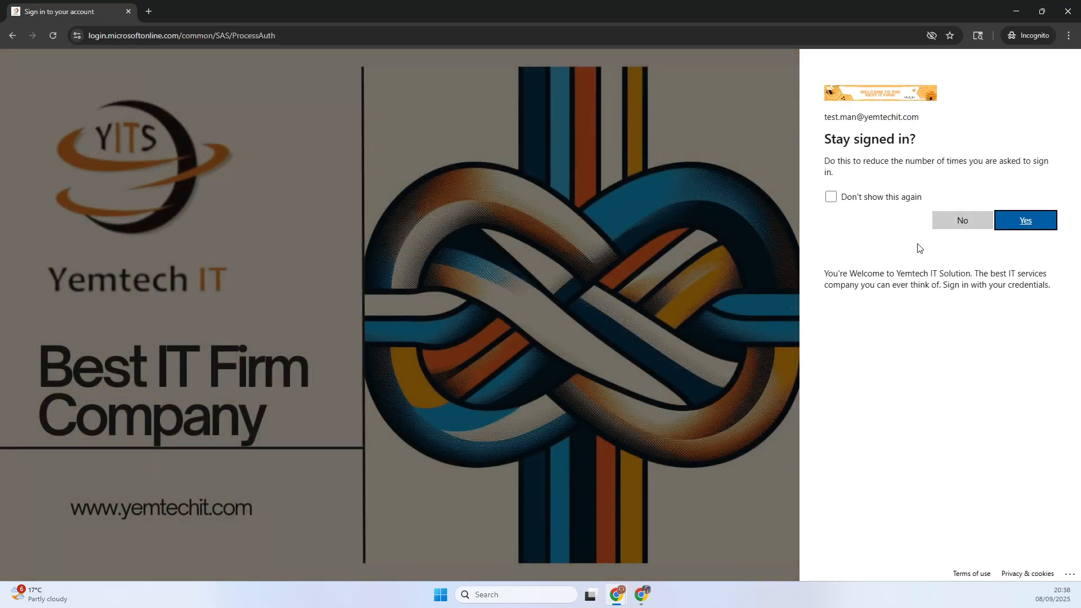
pyautogui.click(944, 226)
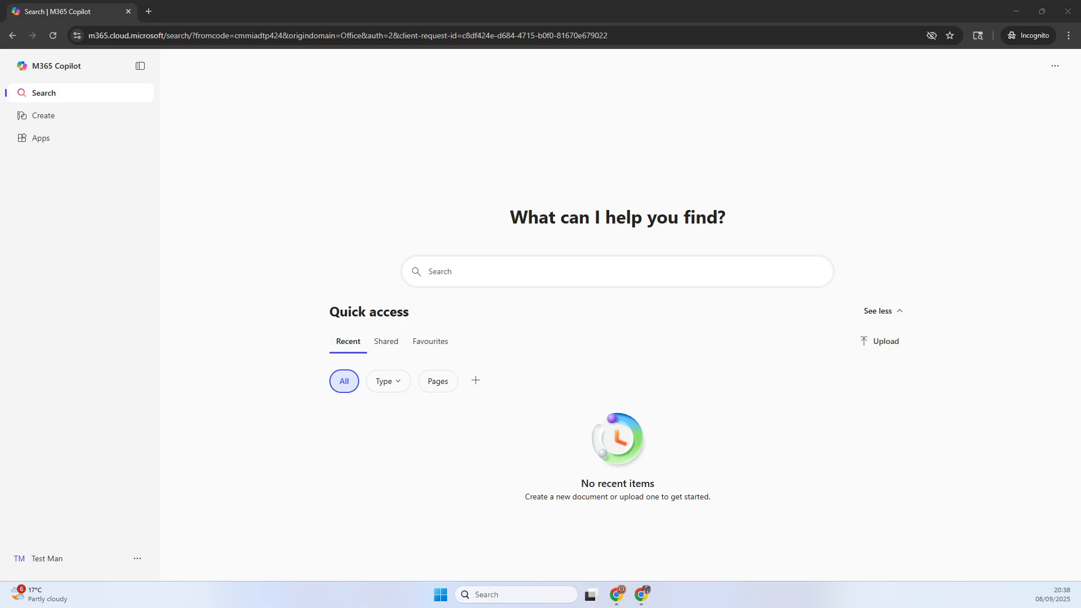
# - Switch to Gmail in a maximized window and start a new message addressed to the yemtechit.com test user
pyautogui.moveTo(665, 262); pyautogui.dragTo(549, 131)
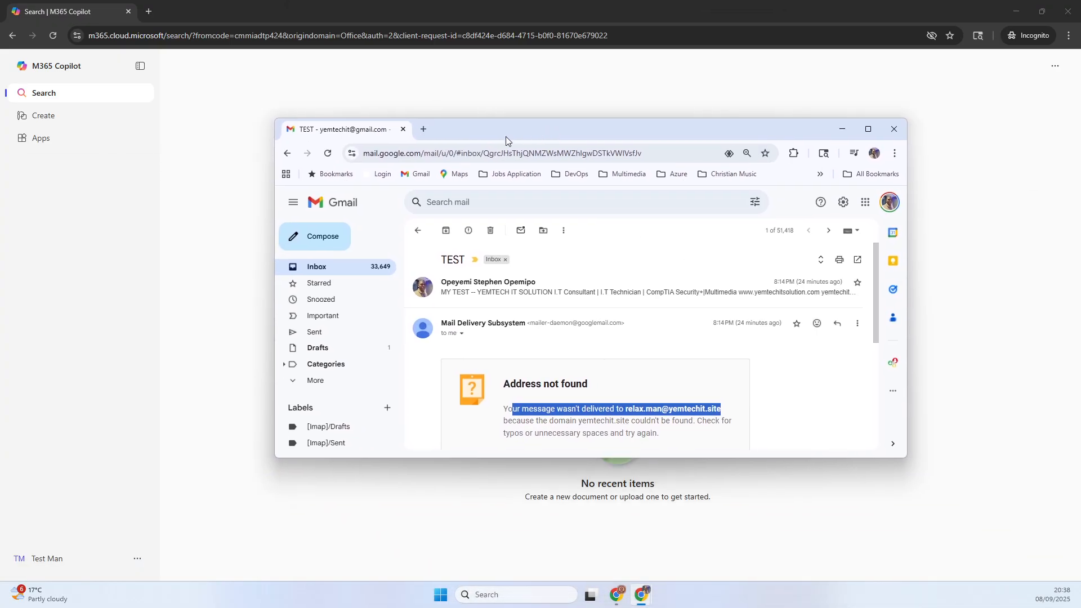
pyautogui.doubleClick(489, 127)
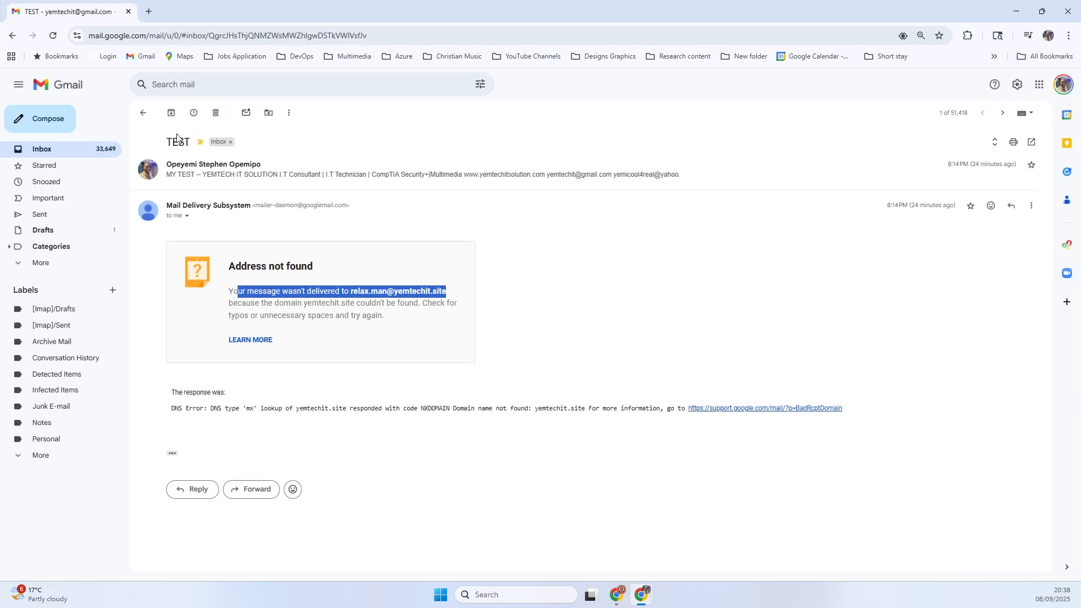
pyautogui.click(53, 125)
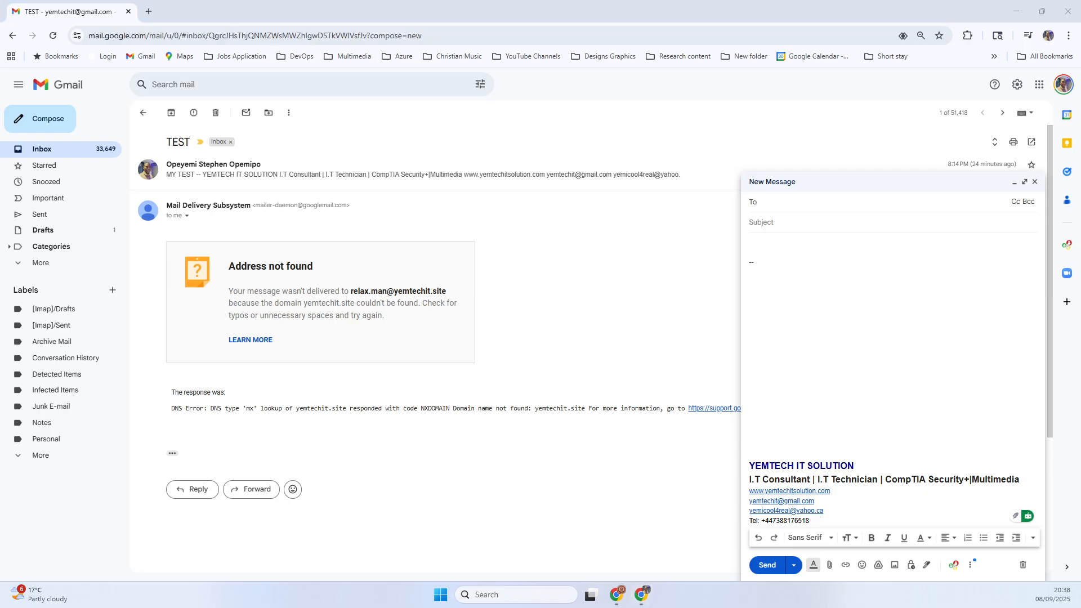
pyautogui.click(775, 206)
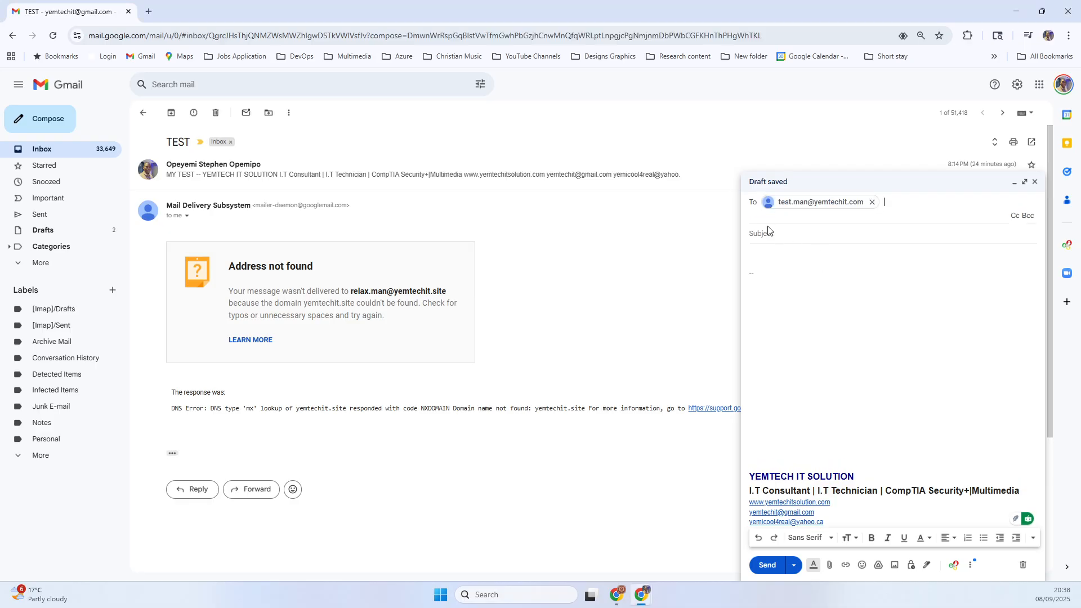
# - Give the message the subject "test new domain" and the body "Hi", and send it
pyautogui.click(768, 235)
pyautogui.write('tes')
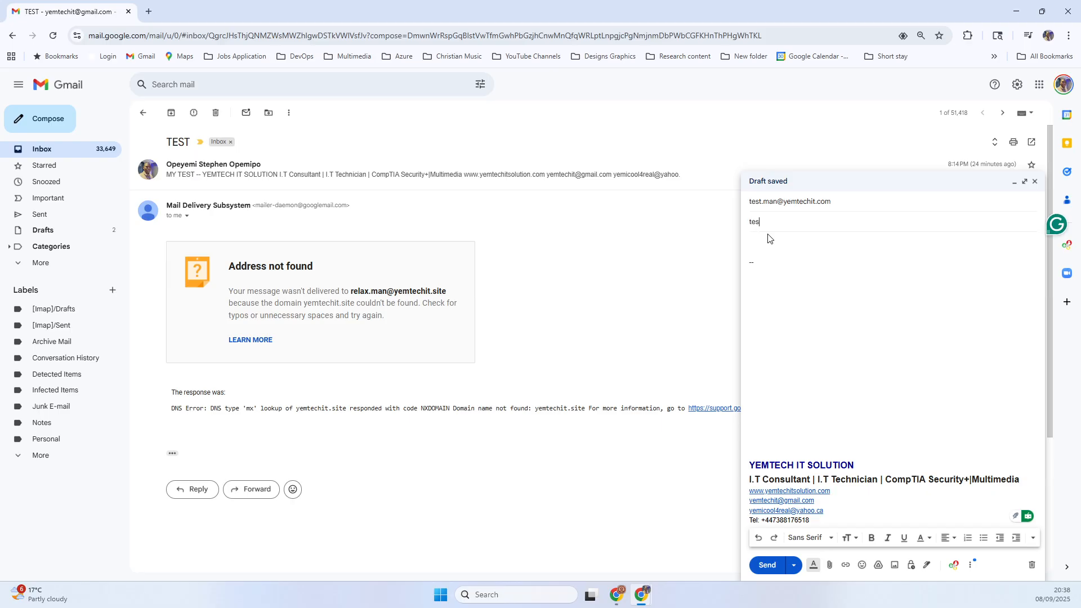
pyautogui.write('t new domain')
pyautogui.click(765, 245)
pyautogui.write('Hi')
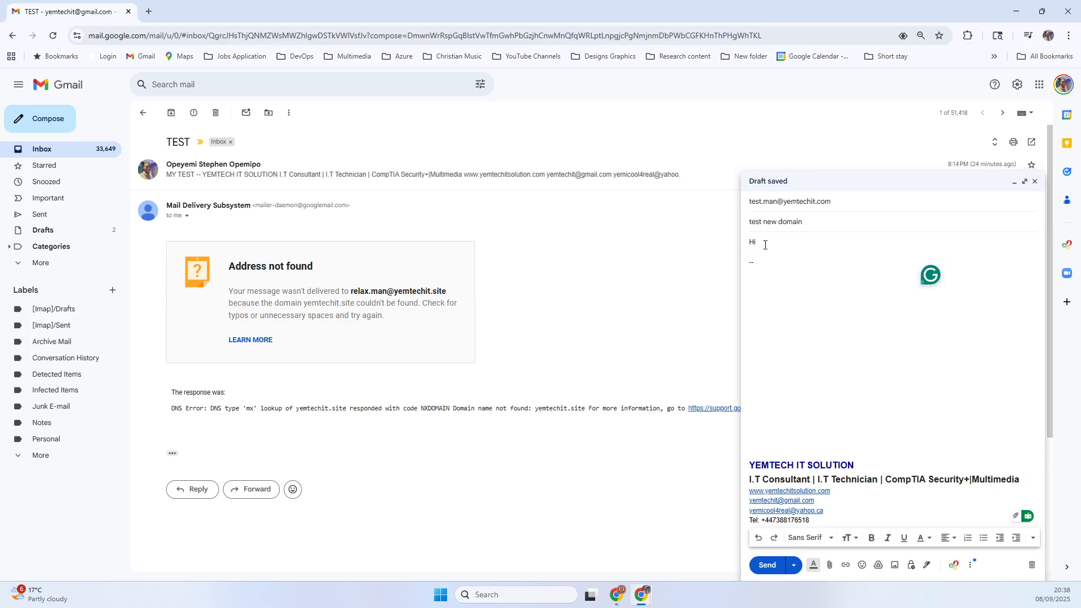
pyautogui.click(766, 565)
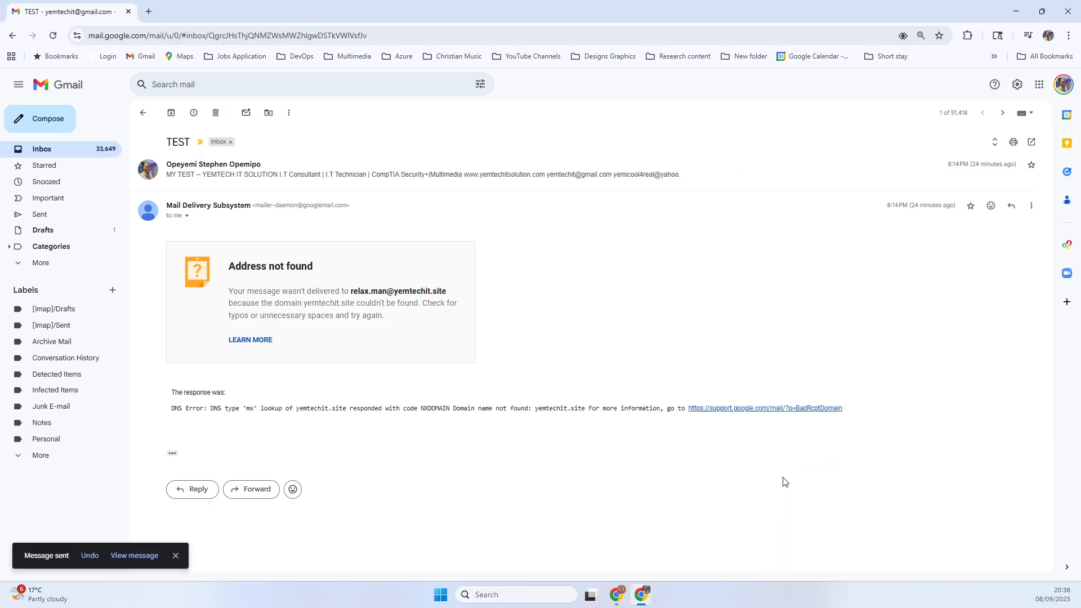
# - Show the Gmail inbox, switch back to the test user's Microsoft 365 session, and open Outlook from the apps page
pyautogui.click(41, 149)
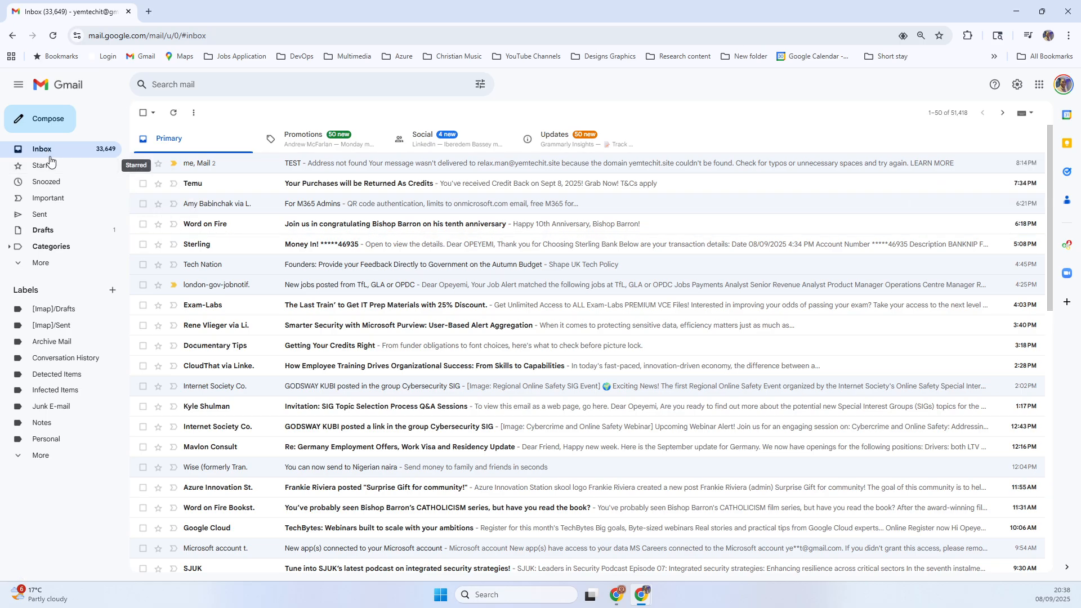
pyautogui.click(1009, 10)
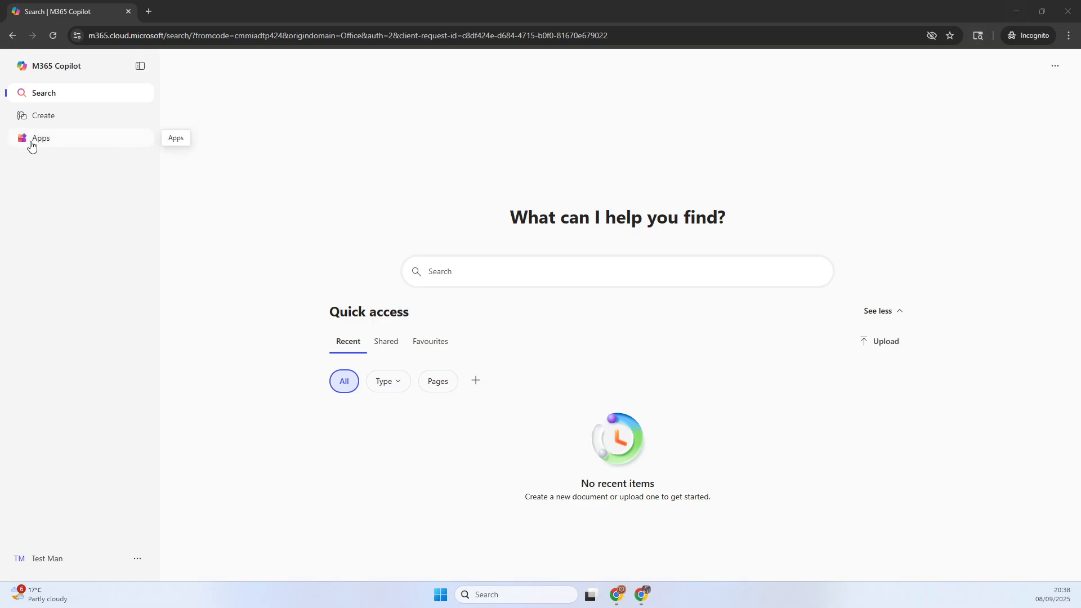
pyautogui.click(61, 146)
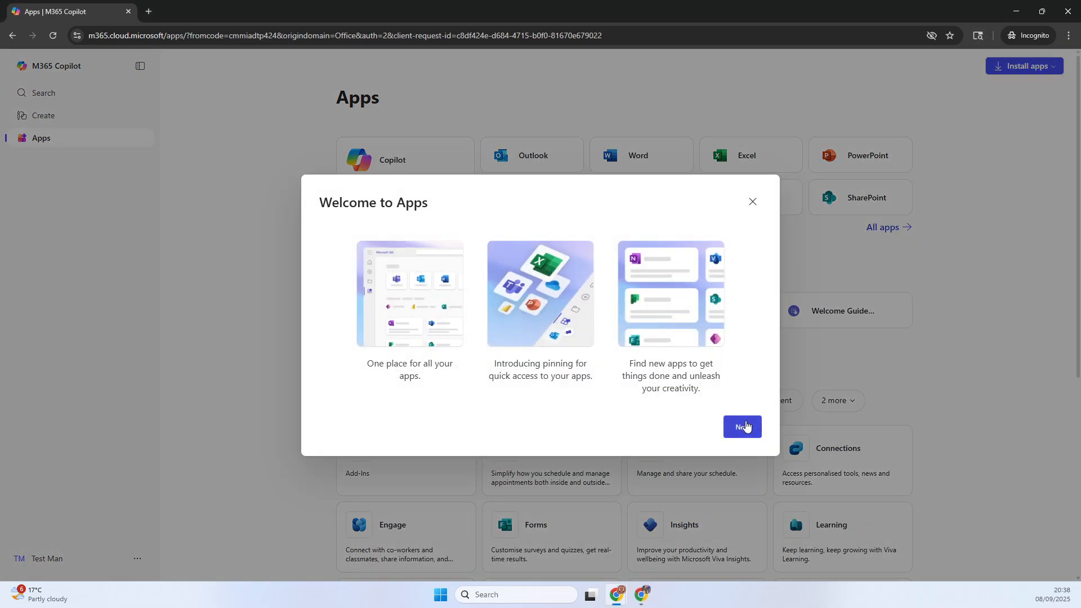
pyautogui.click(753, 202)
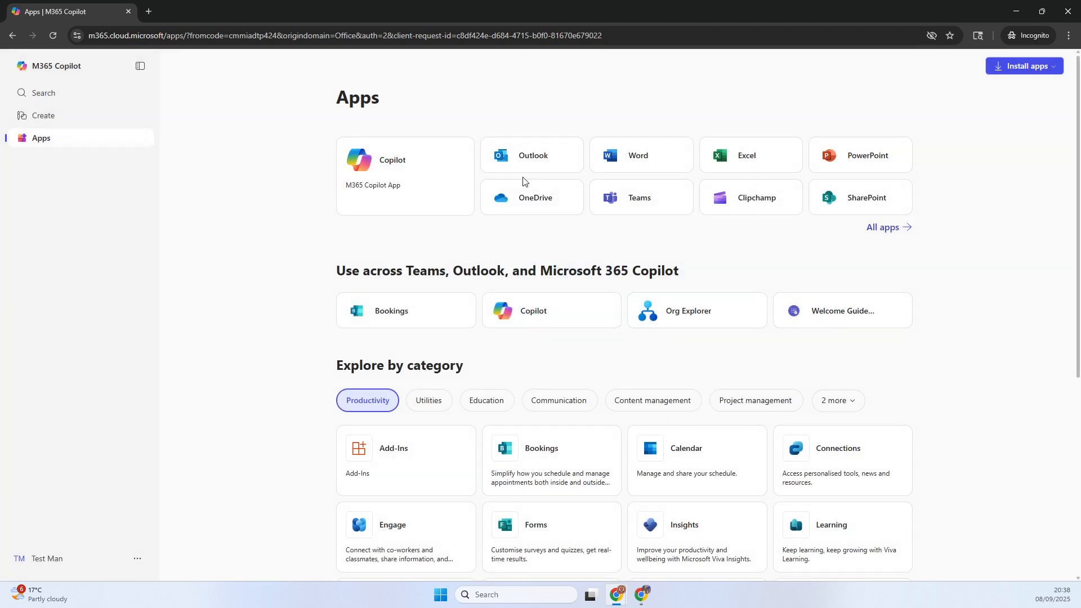
pyautogui.click(530, 165)
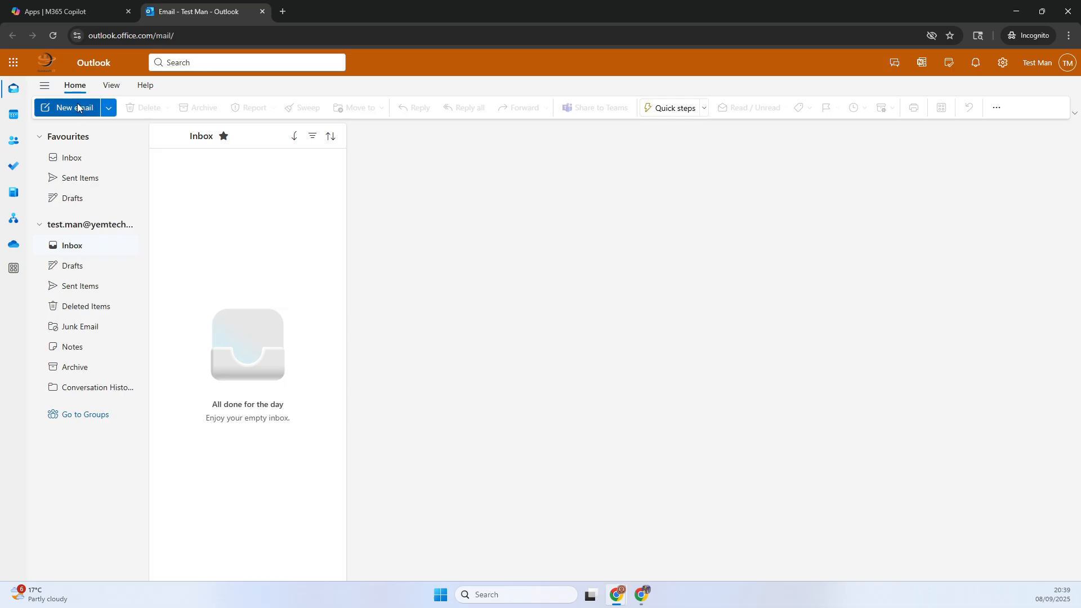
# - Reload the test user's Outlook mailbox repeatedly to check for the test email
pyautogui.click(53, 35)
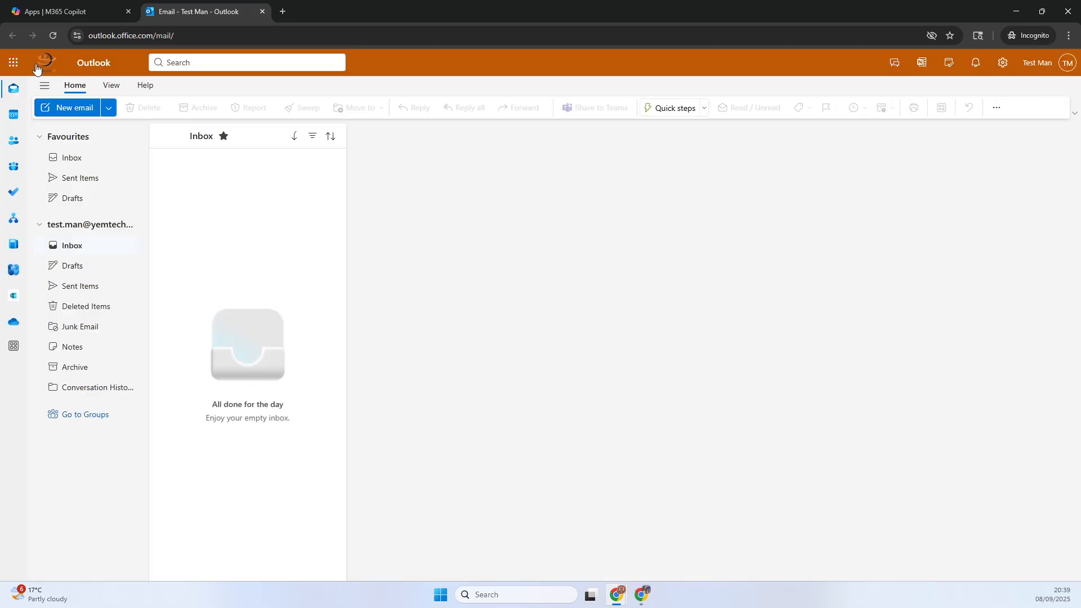
pyautogui.click(53, 35)
pyautogui.click(53, 35)
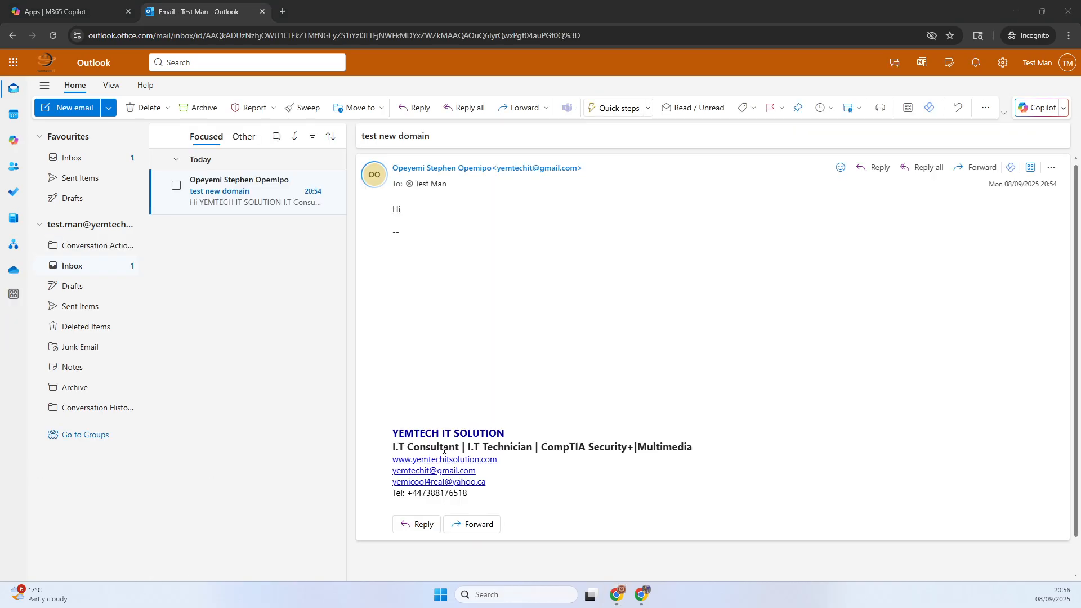
# - View the "test new domain" email in the Outlook inbox, reload the mailbox, and open the email again
pyautogui.click(231, 194)
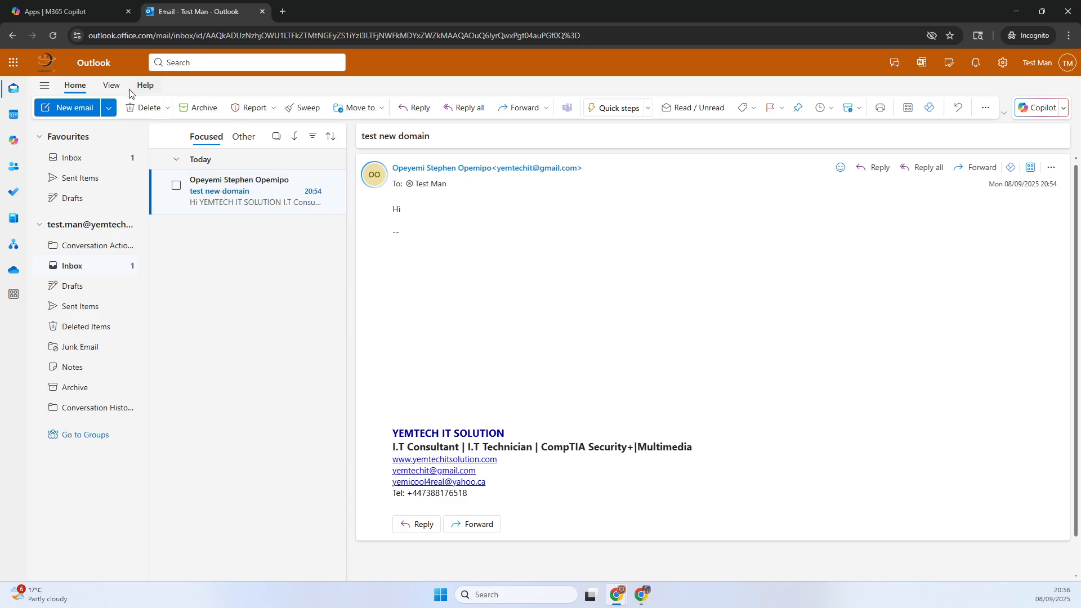
pyautogui.click(54, 37)
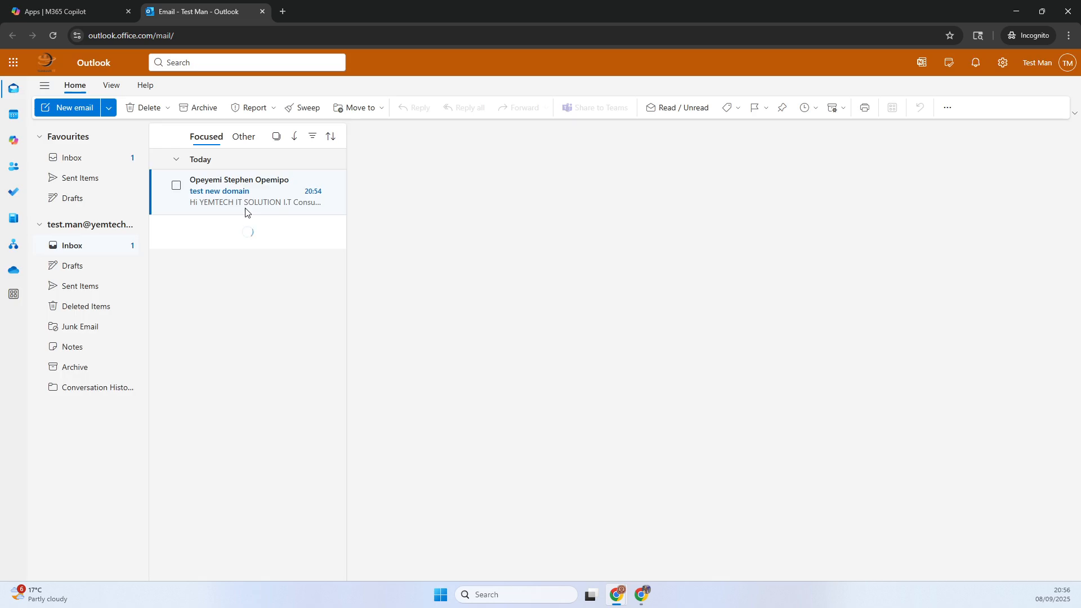
pyautogui.click(225, 193)
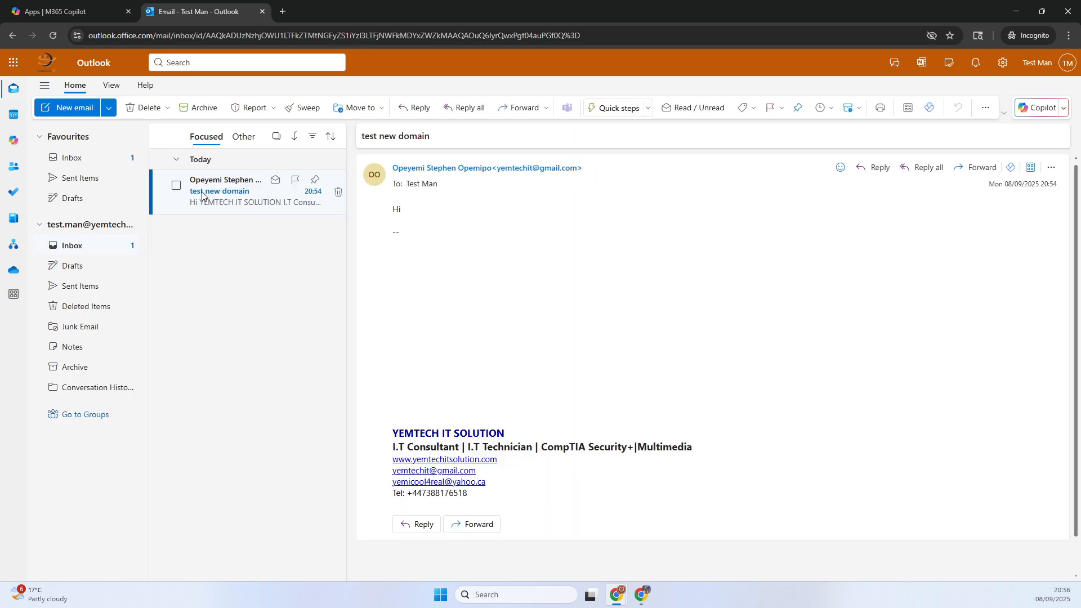